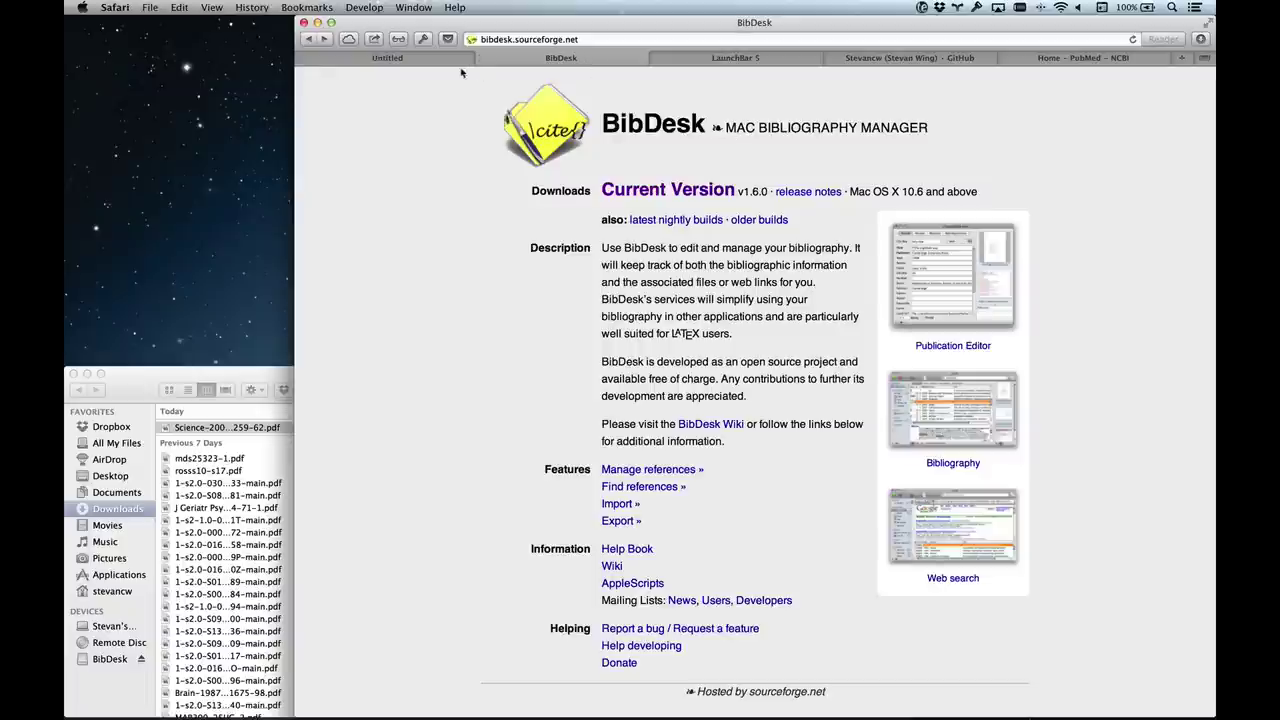
Open the Science 2004 PDF from Downloads and highlight the author line of the article "In the Footsteps of Alchemists"
{"action": "left_click_drag", "start_coordinate": [483, 39], "coordinate": [593, 41]}
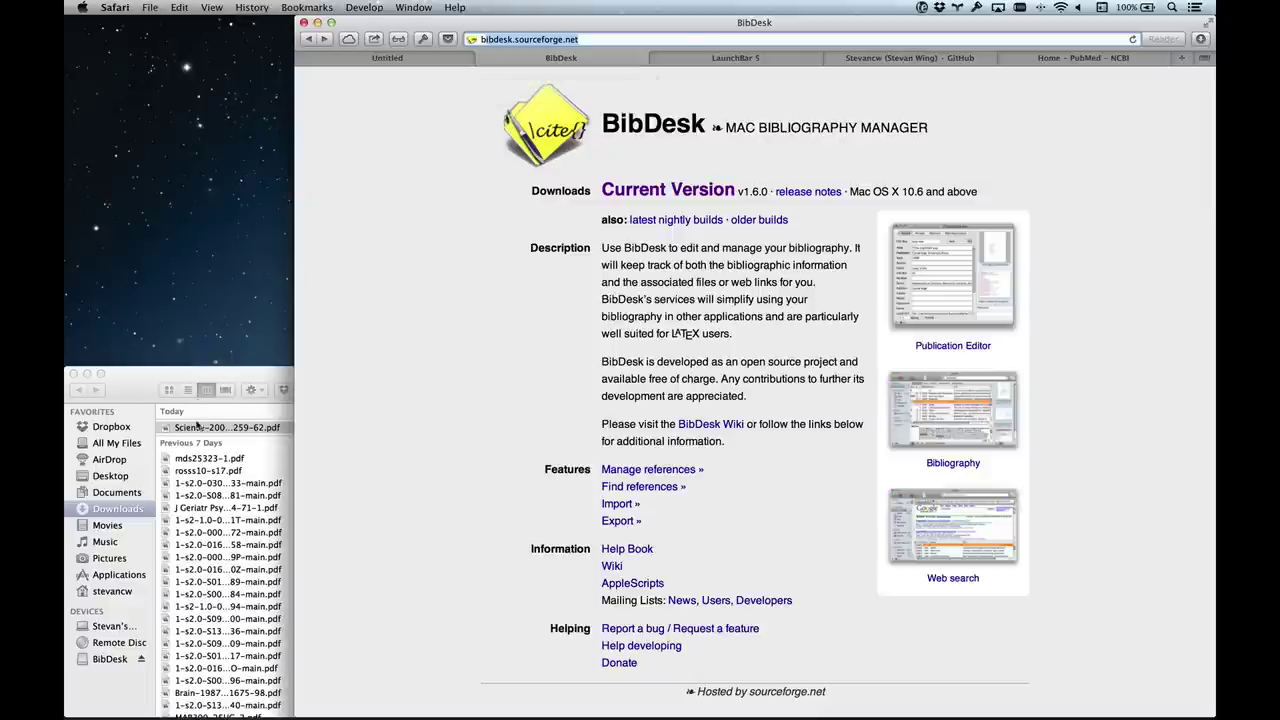
{"action": "left_click", "coordinate": [197, 428]}
{"action": "double_click", "coordinate": [197, 428]}
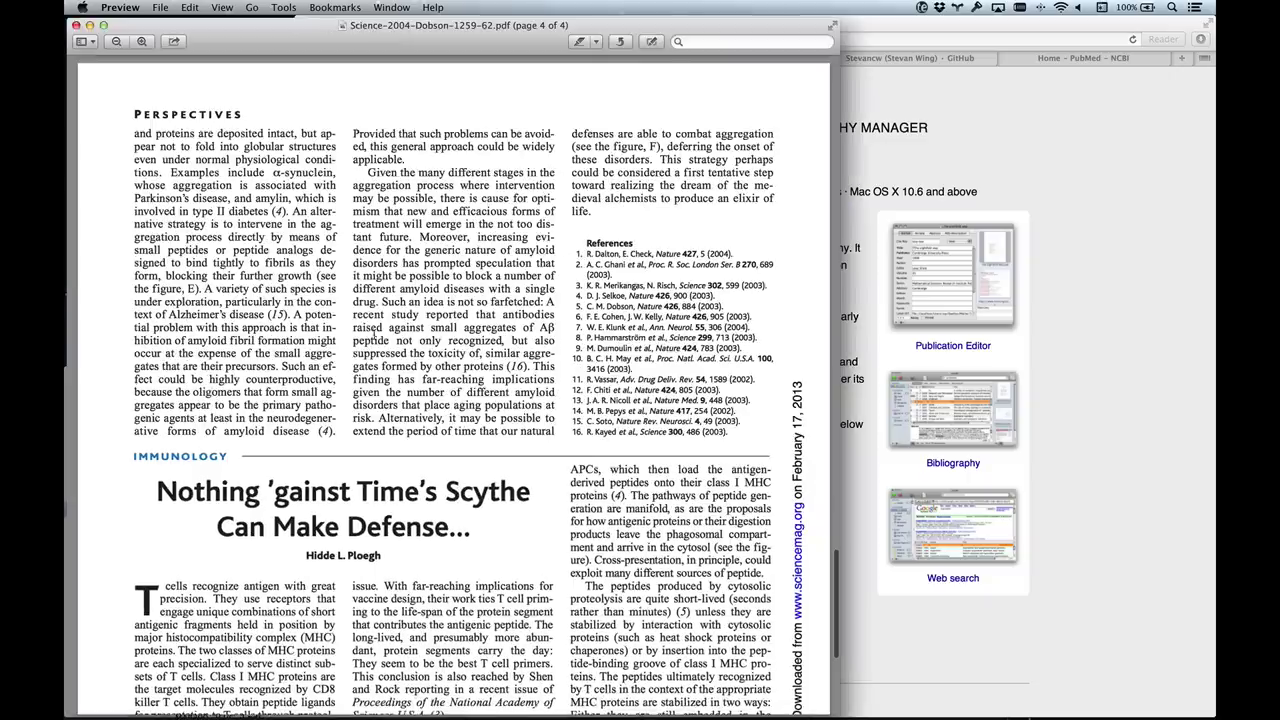
{"action": "scroll", "coordinate": [372, 333], "scroll_direction": "down", "scroll_amount": 5}
{"action": "scroll", "coordinate": [372, 333], "scroll_direction": "down", "scroll_amount": 3}
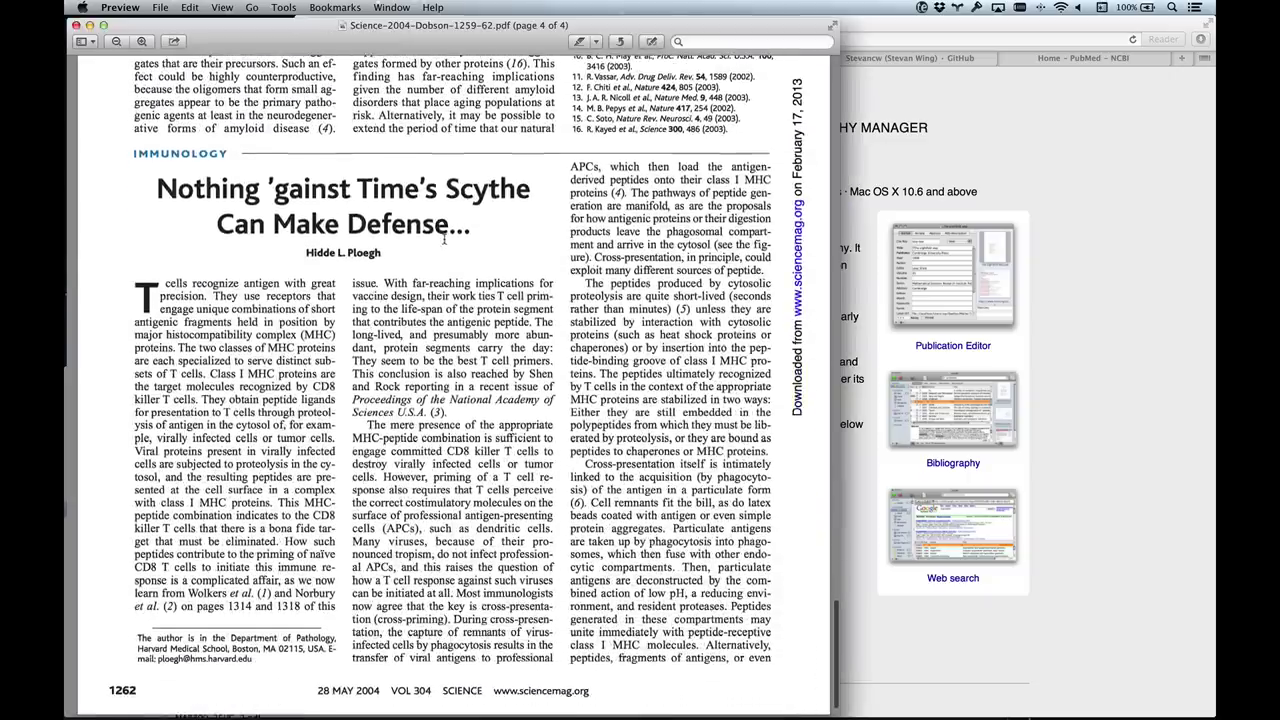
{"action": "scroll", "coordinate": [441, 243], "scroll_direction": "up", "scroll_amount": 15}
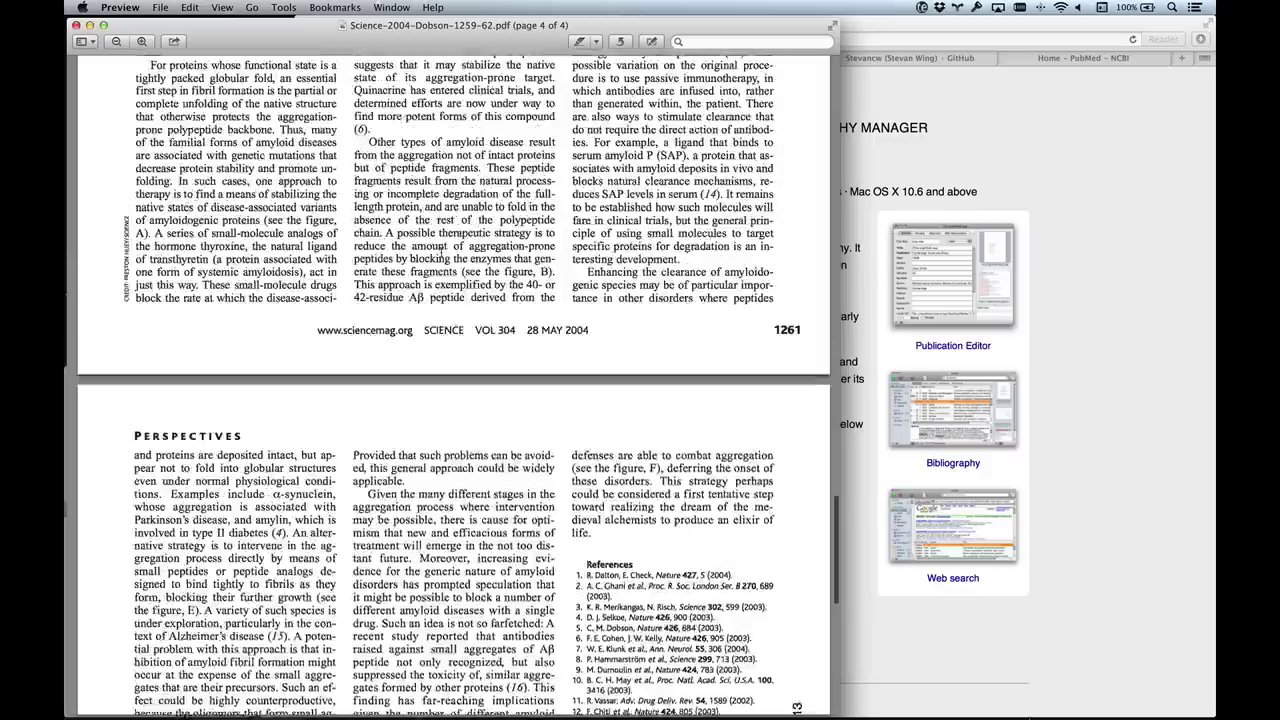
{"action": "scroll", "coordinate": [441, 252], "scroll_direction": "down", "scroll_amount": 9}
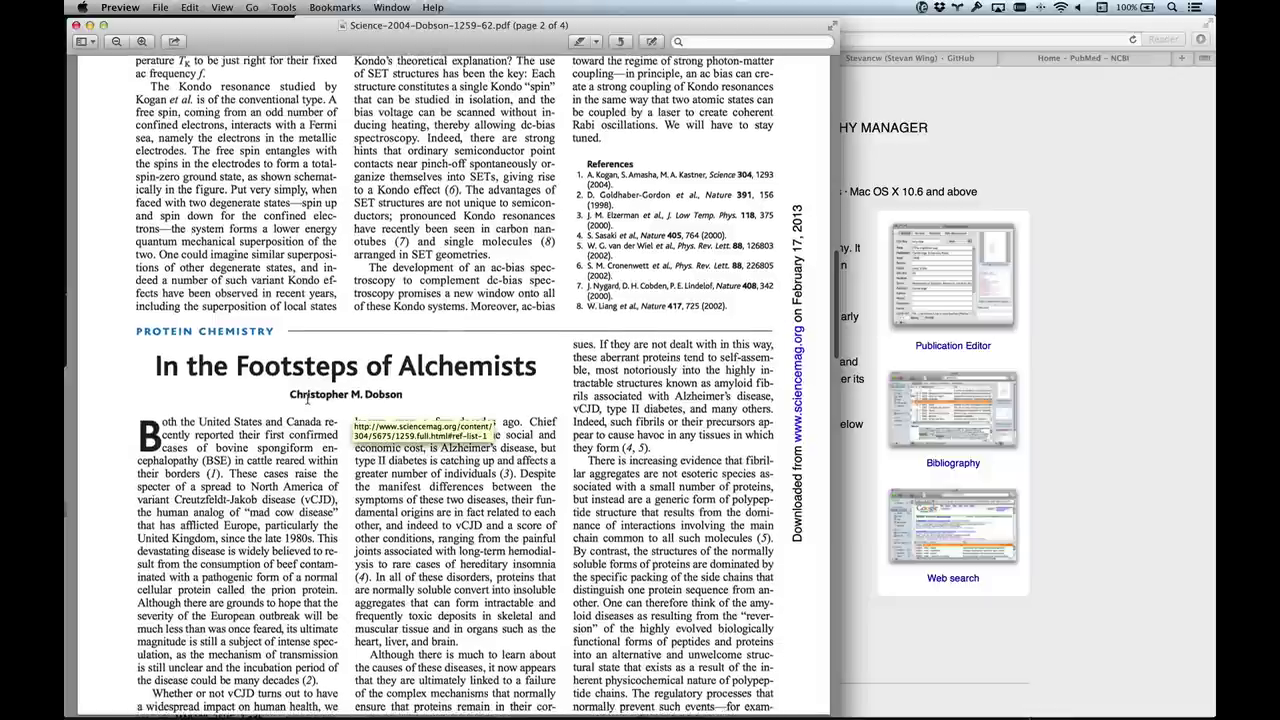
{"action": "left_click_drag", "start_coordinate": [290, 396], "coordinate": [400, 396]}
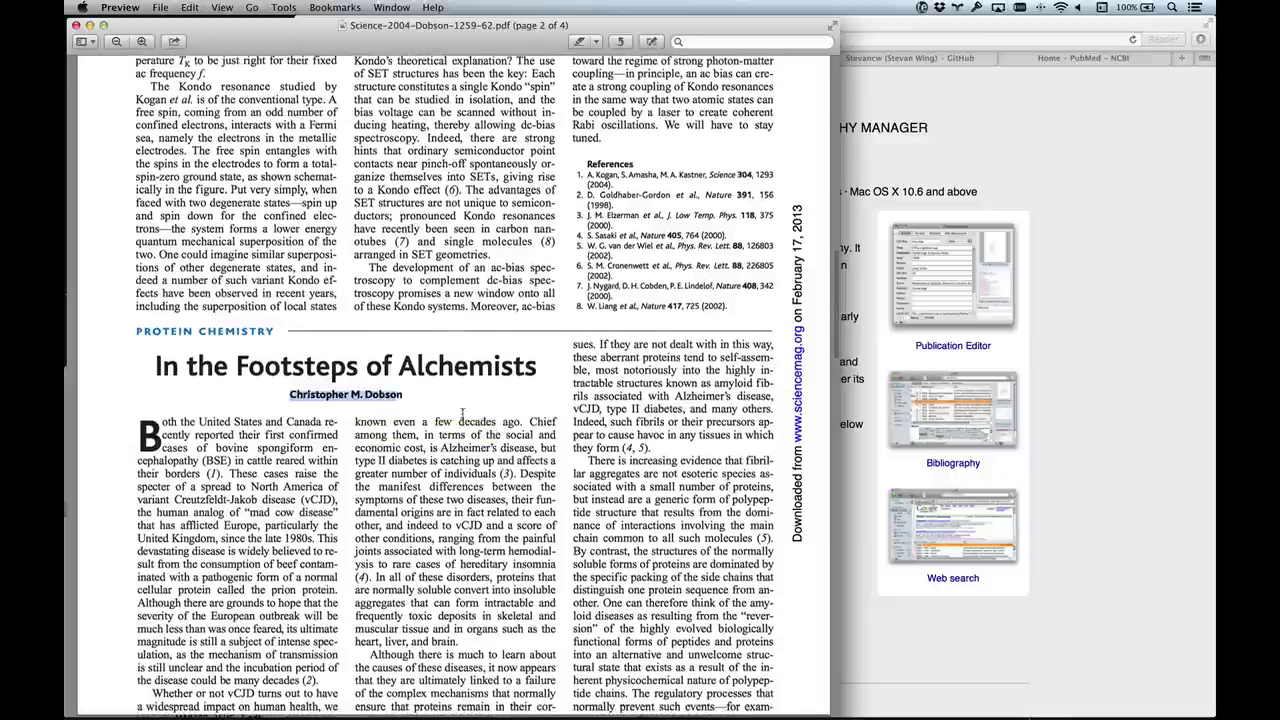
Close the article PDF and the BibDesk and LaunchBar 5 browser tabs, leaving the blank tab in front
{"action": "left_click", "coordinate": [955, 155]}
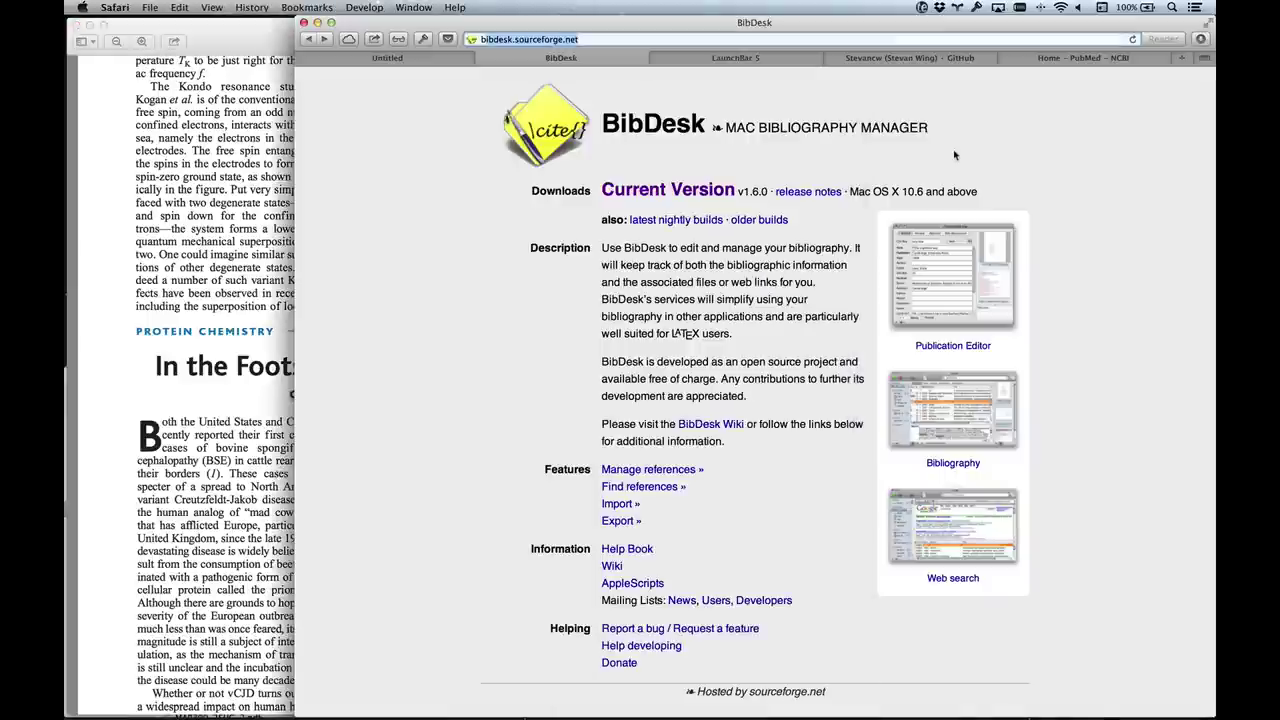
{"action": "left_click", "coordinate": [246, 200]}
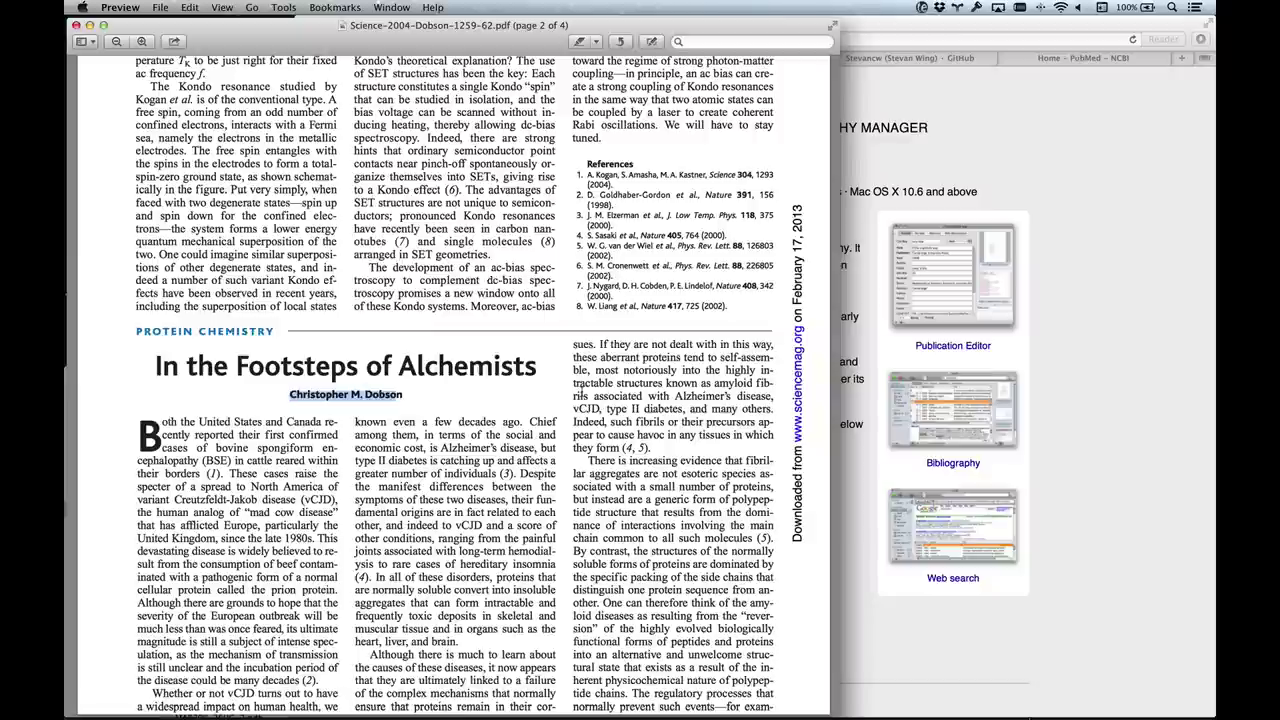
{"action": "left_click", "coordinate": [76, 24]}
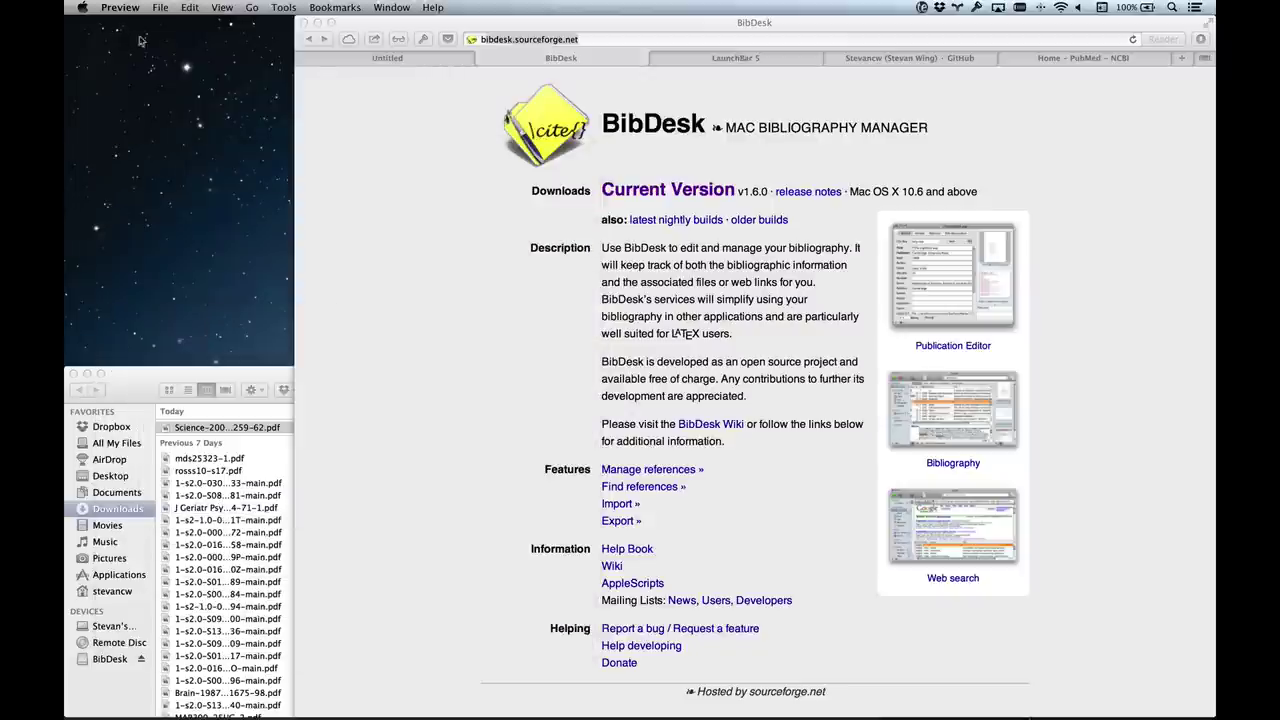
{"action": "left_click", "coordinate": [481, 58]}
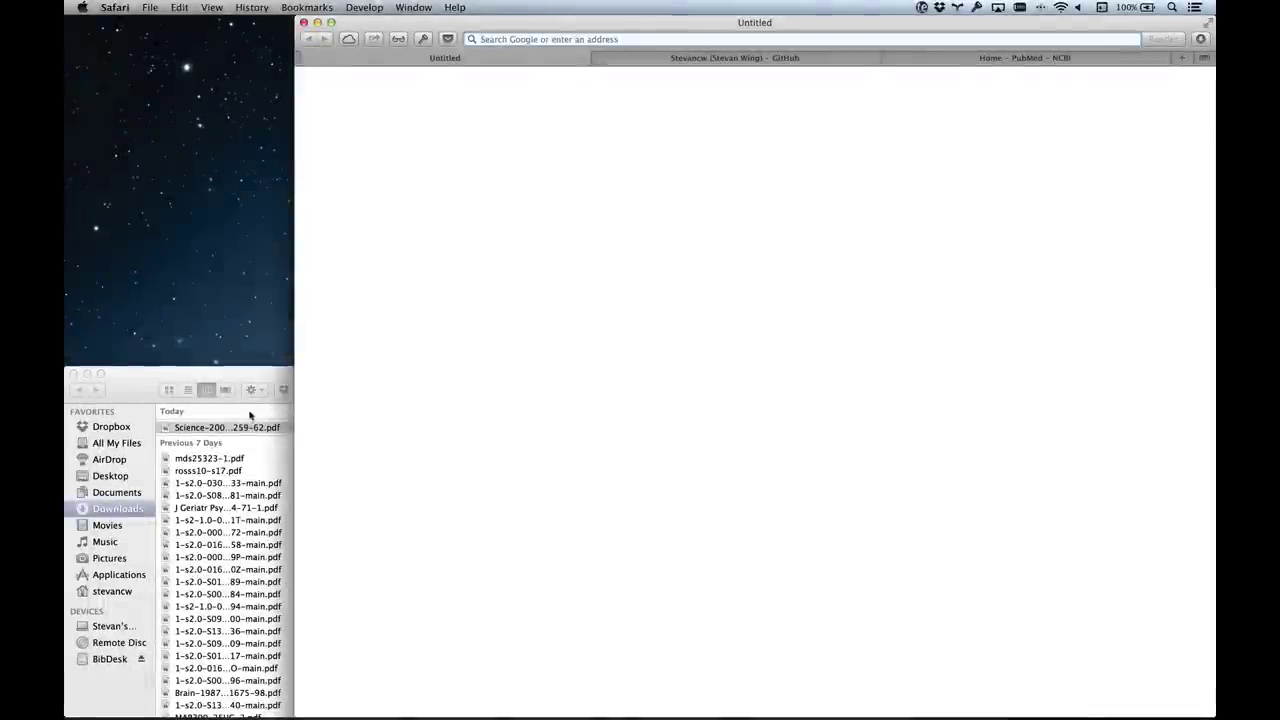
Preview the Science PDF in Downloads, look through the PDFs in the article_store folder and preview _article_store.bib
{"action": "left_click", "coordinate": [188, 428]}
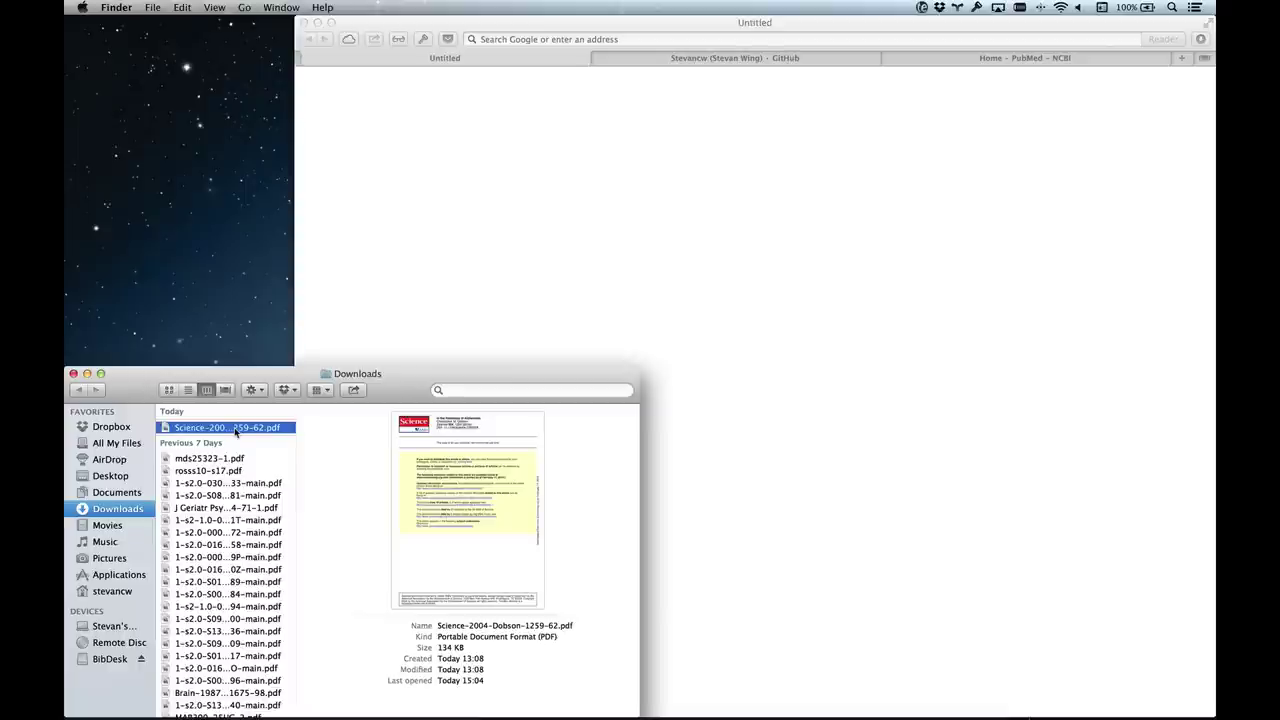
{"action": "left_click", "coordinate": [377, 344]}
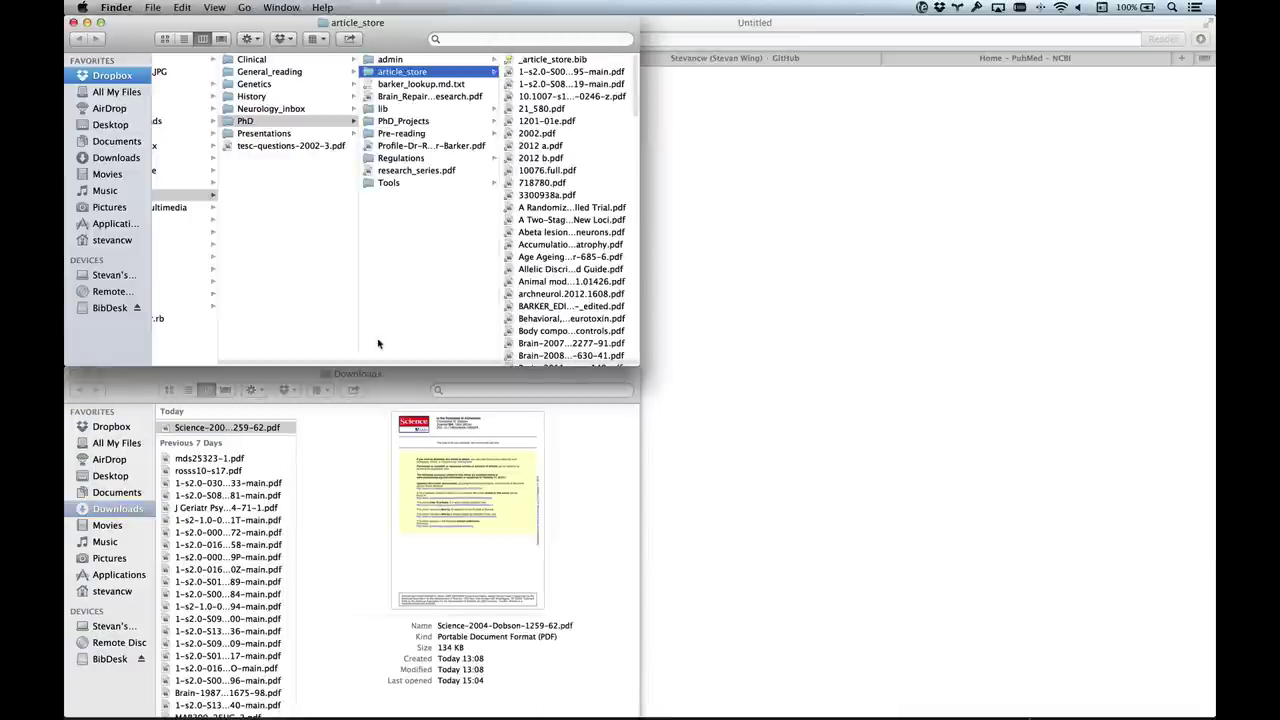
{"action": "scroll", "coordinate": [590, 182], "scroll_direction": "down", "scroll_amount": 8}
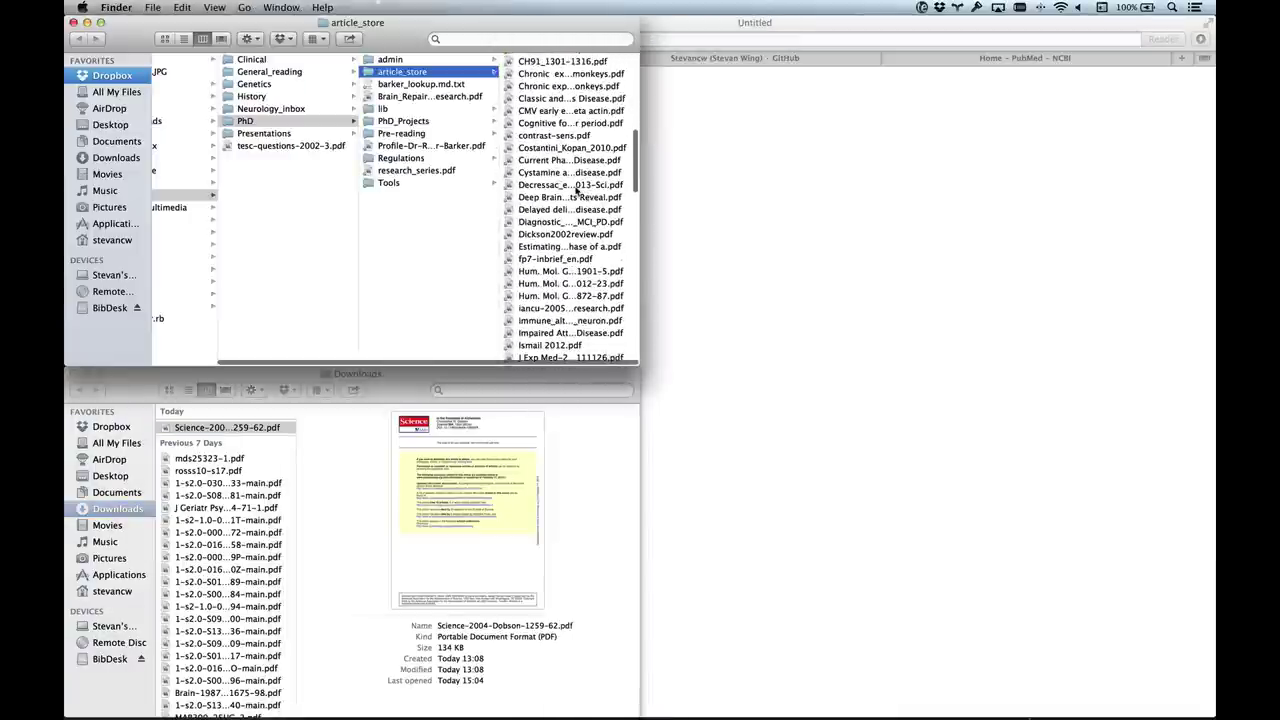
{"action": "scroll", "coordinate": [576, 191], "scroll_direction": "up", "scroll_amount": 8}
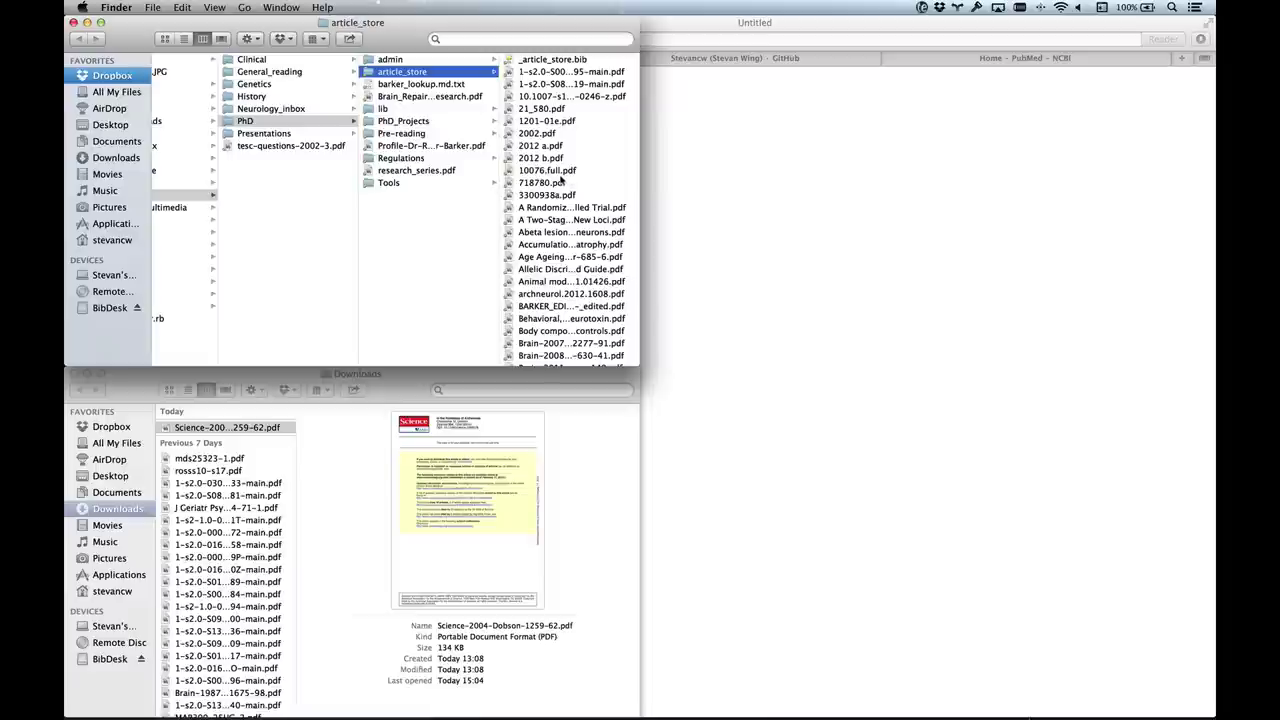
{"action": "mouse_move", "coordinate": [496, 564]}
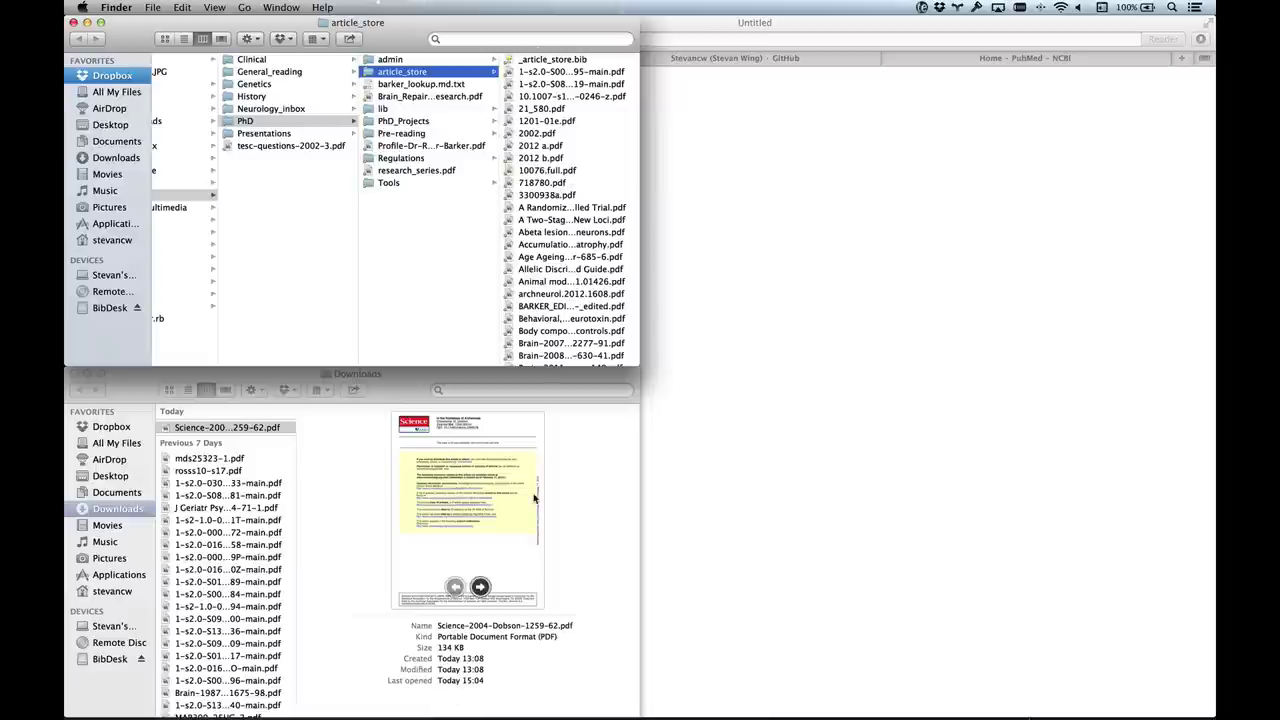
{"action": "scroll", "coordinate": [571, 208], "scroll_direction": "down", "scroll_amount": 1}
{"action": "scroll", "coordinate": [571, 208], "scroll_direction": "up", "scroll_amount": 2}
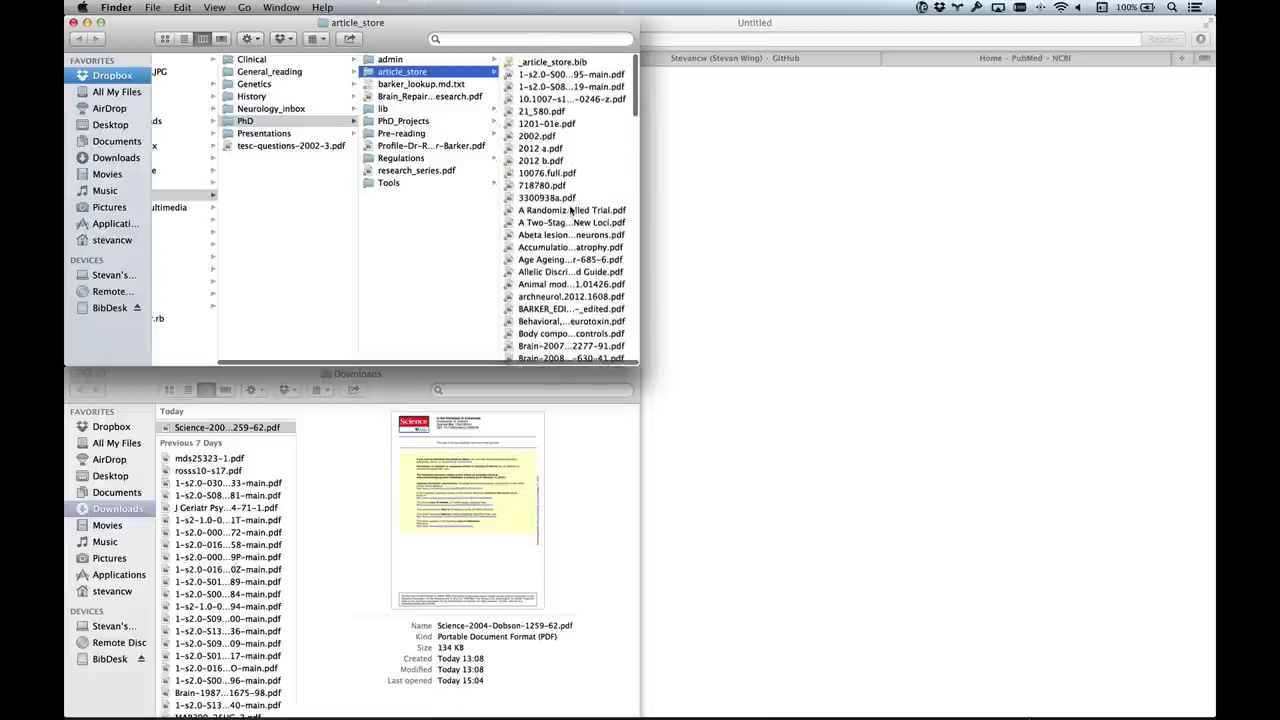
{"action": "left_click", "coordinate": [582, 61]}
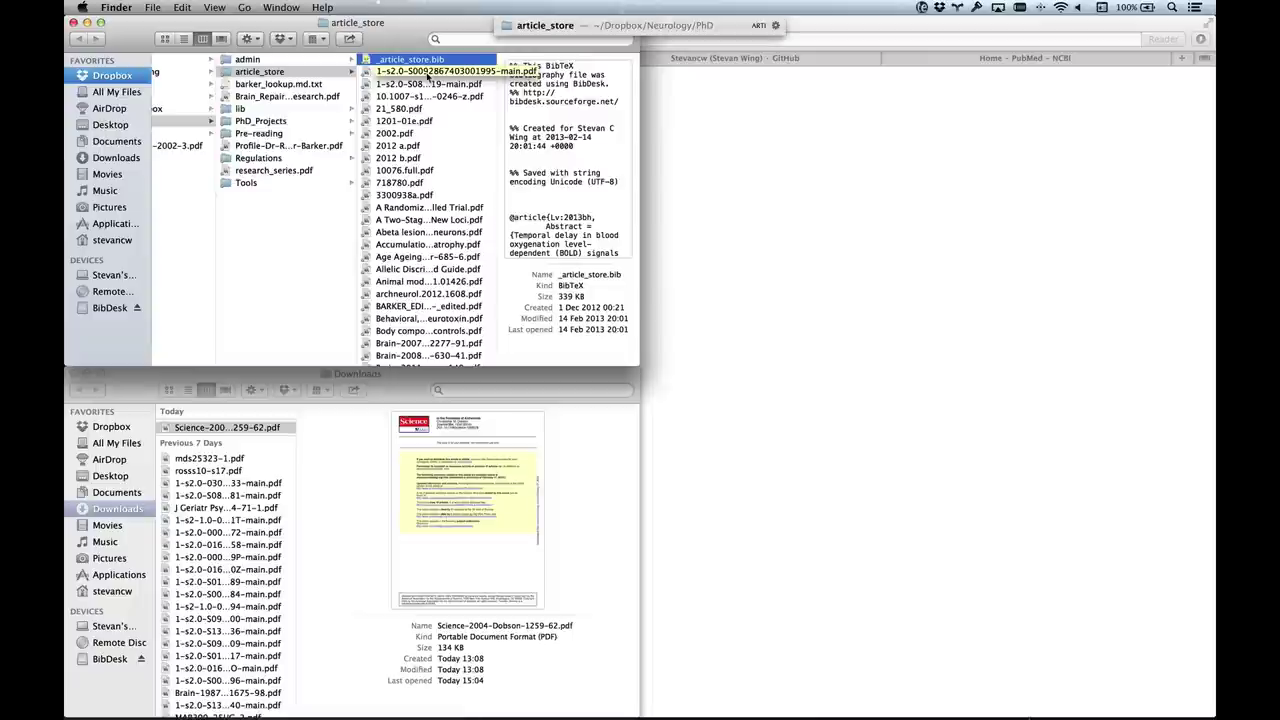
Open the PhD_Projects folder in a separate Finder window, place it over the other windows and select academic_project_scaffold
{"action": "type", "text": "phf"}
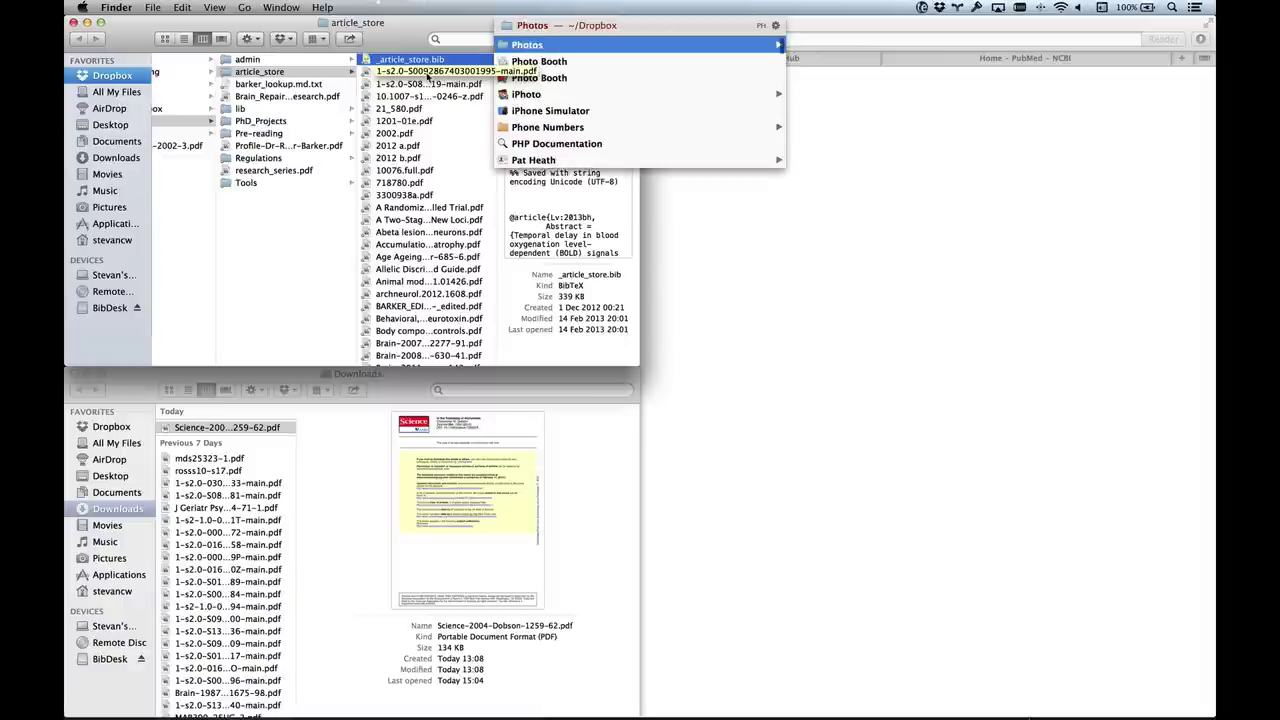
{"action": "type", "text": "phdp"}
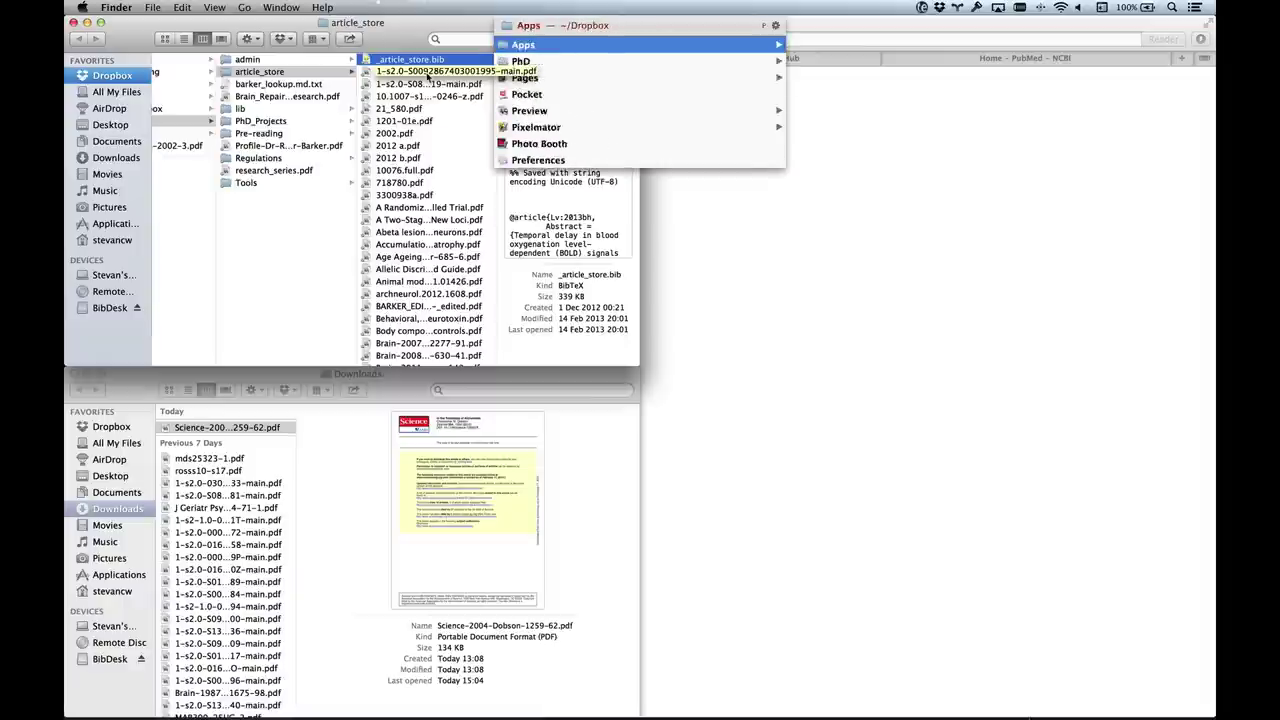
{"action": "key", "text": "Return"}
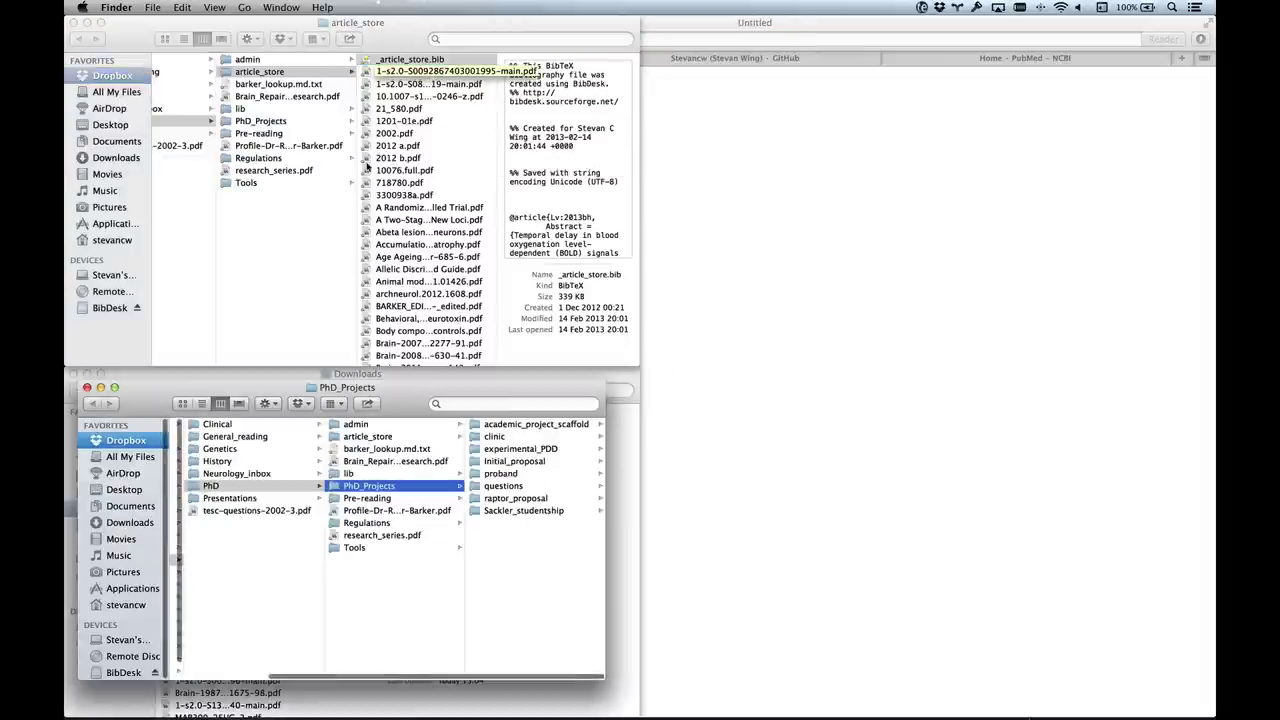
{"action": "key", "text": "ctrl+alt+space"}
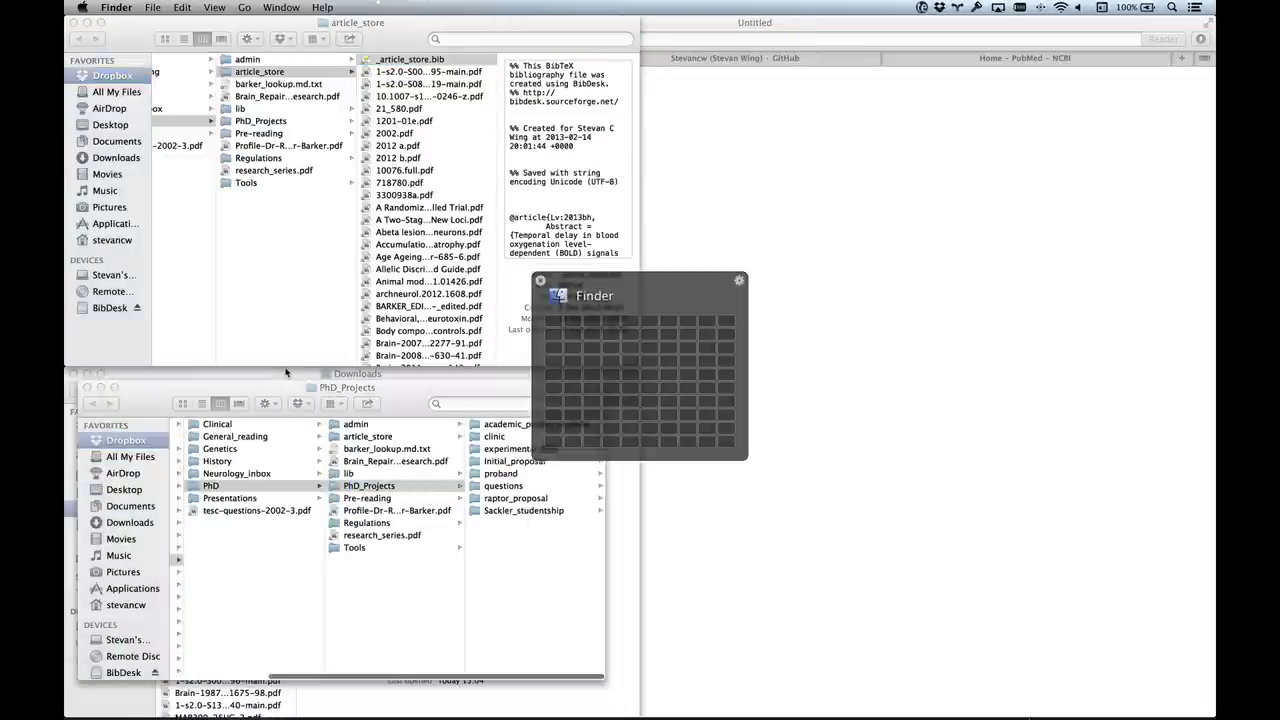
{"action": "key", "text": "Right"}
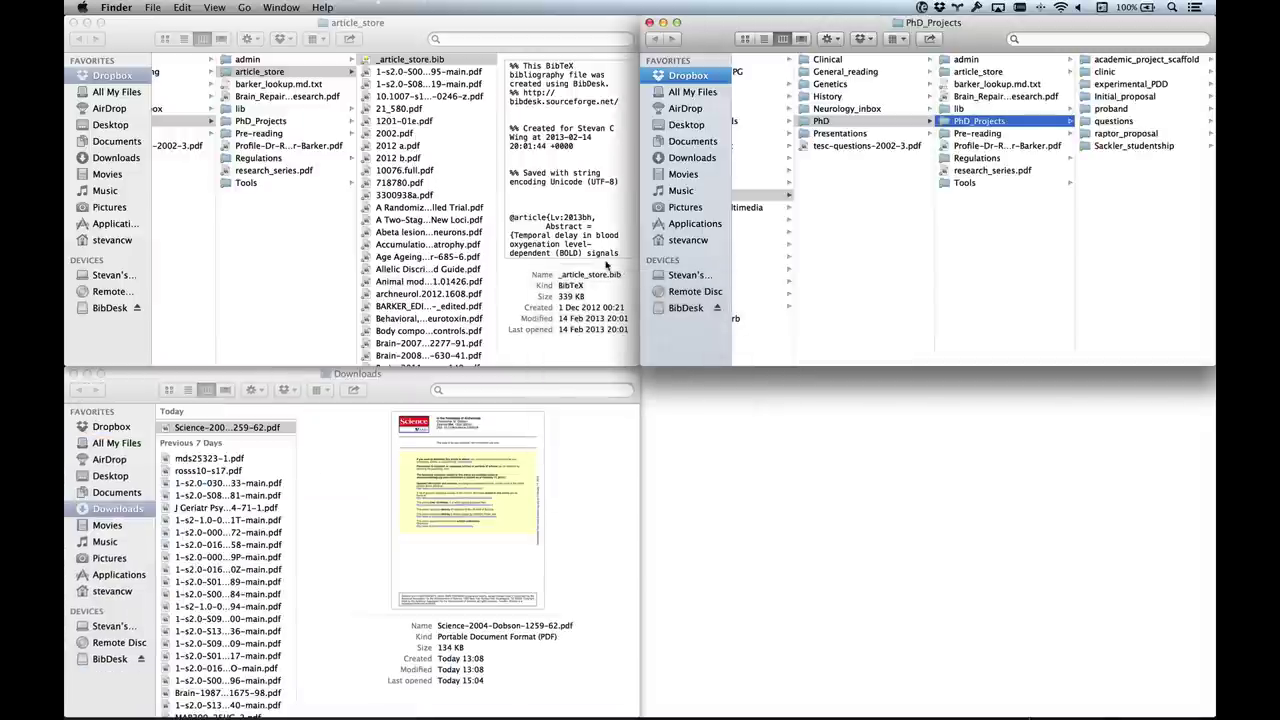
{"action": "left_click_drag", "start_coordinate": [768, 27], "coordinate": [458, 97]}
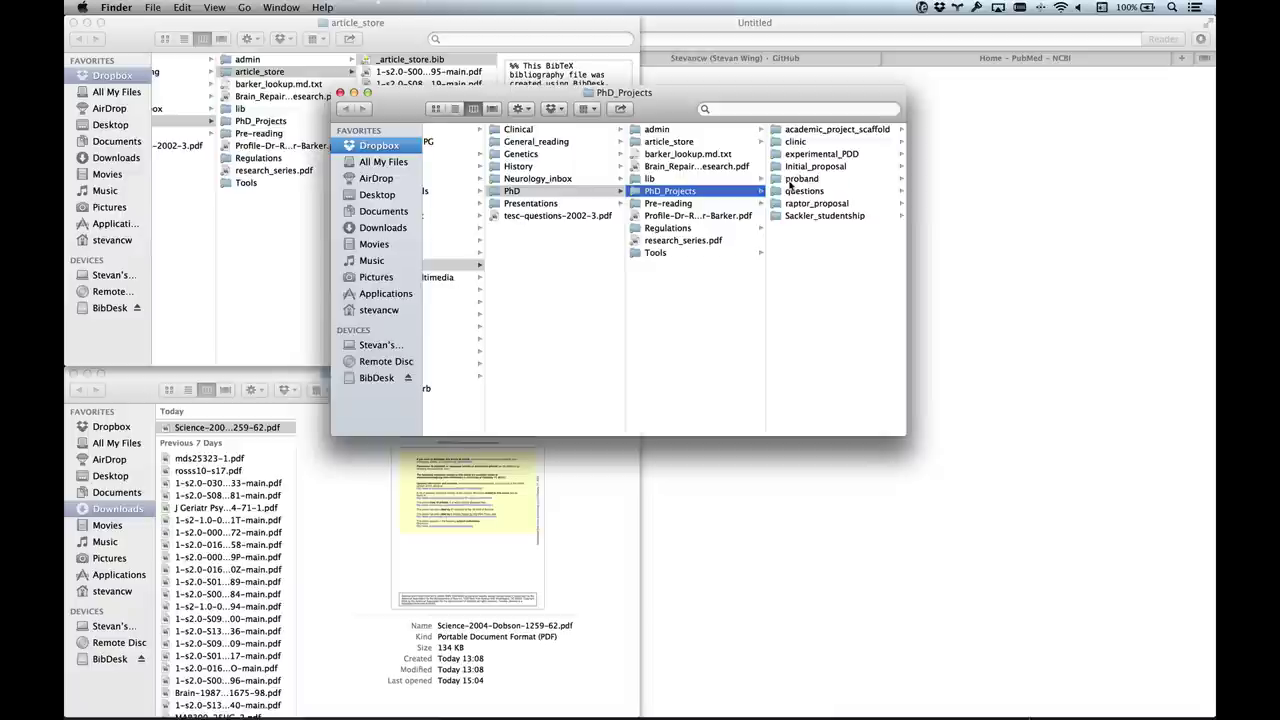
{"action": "left_click", "coordinate": [803, 132]}
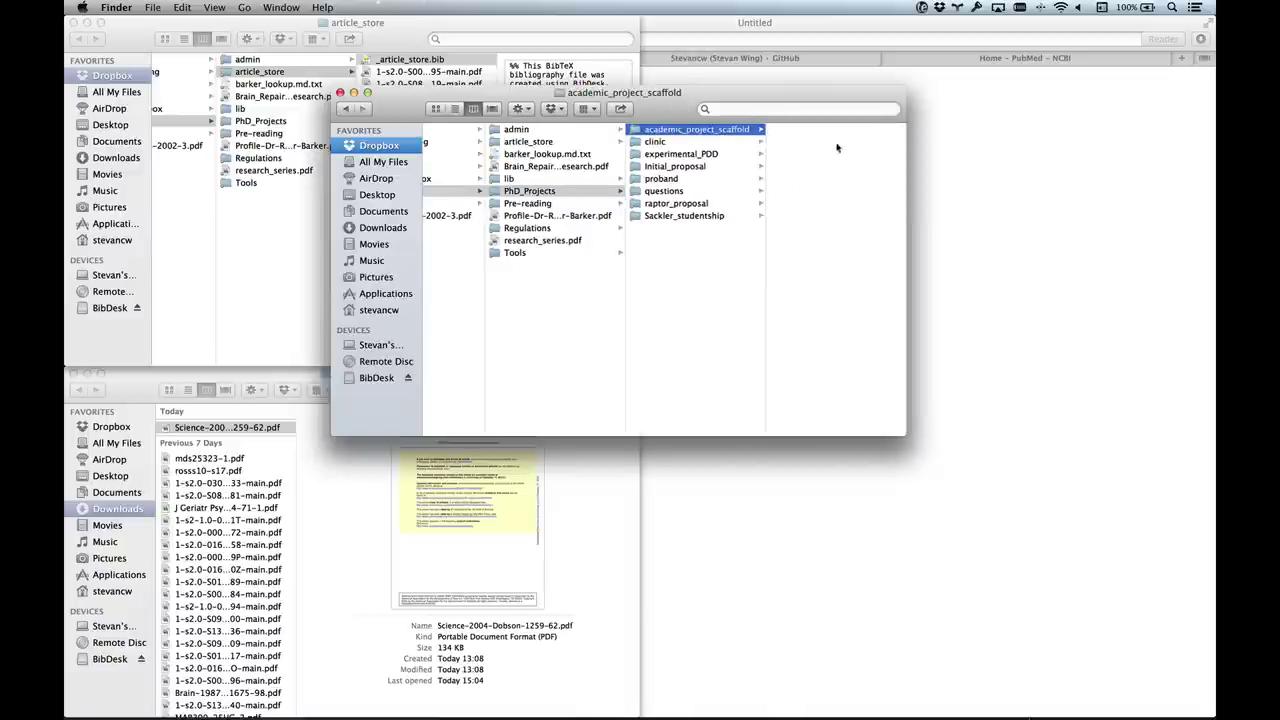
Switch to Safari, open the academic_project_scaffold repository on GitHub and read its file list and README
{"action": "left_click", "coordinate": [737, 84]}
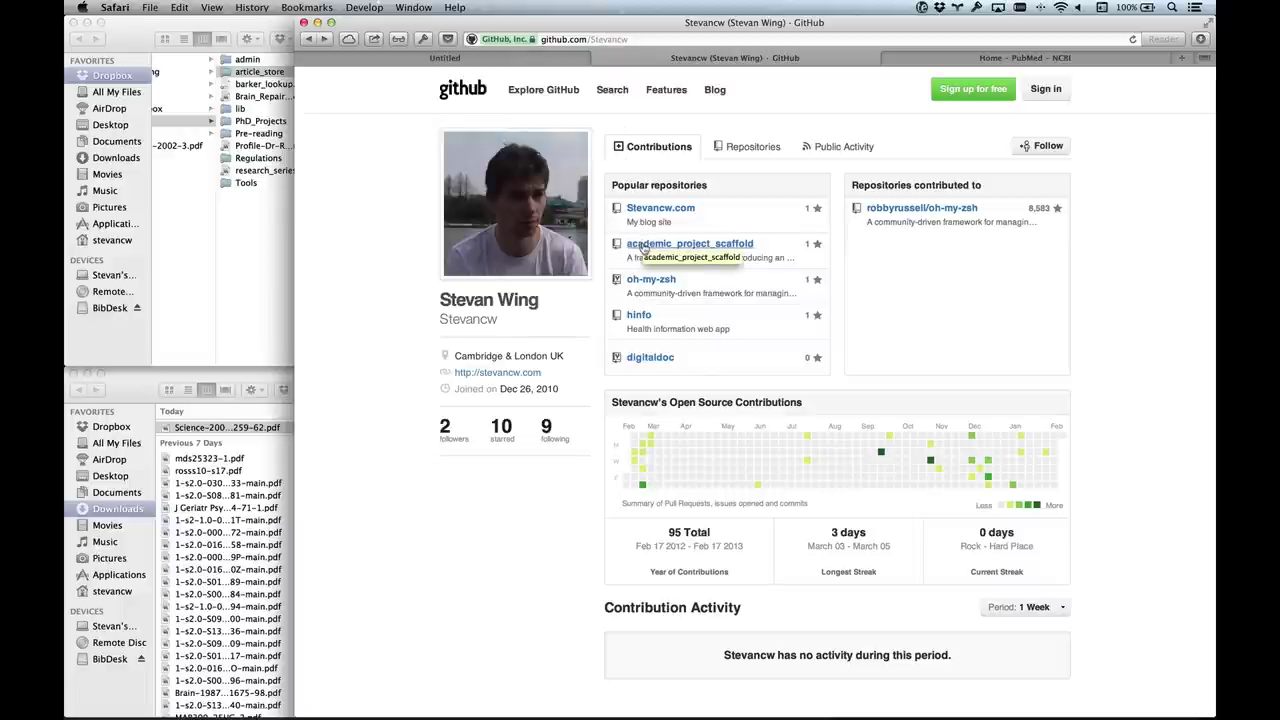
{"action": "left_click", "coordinate": [643, 245]}
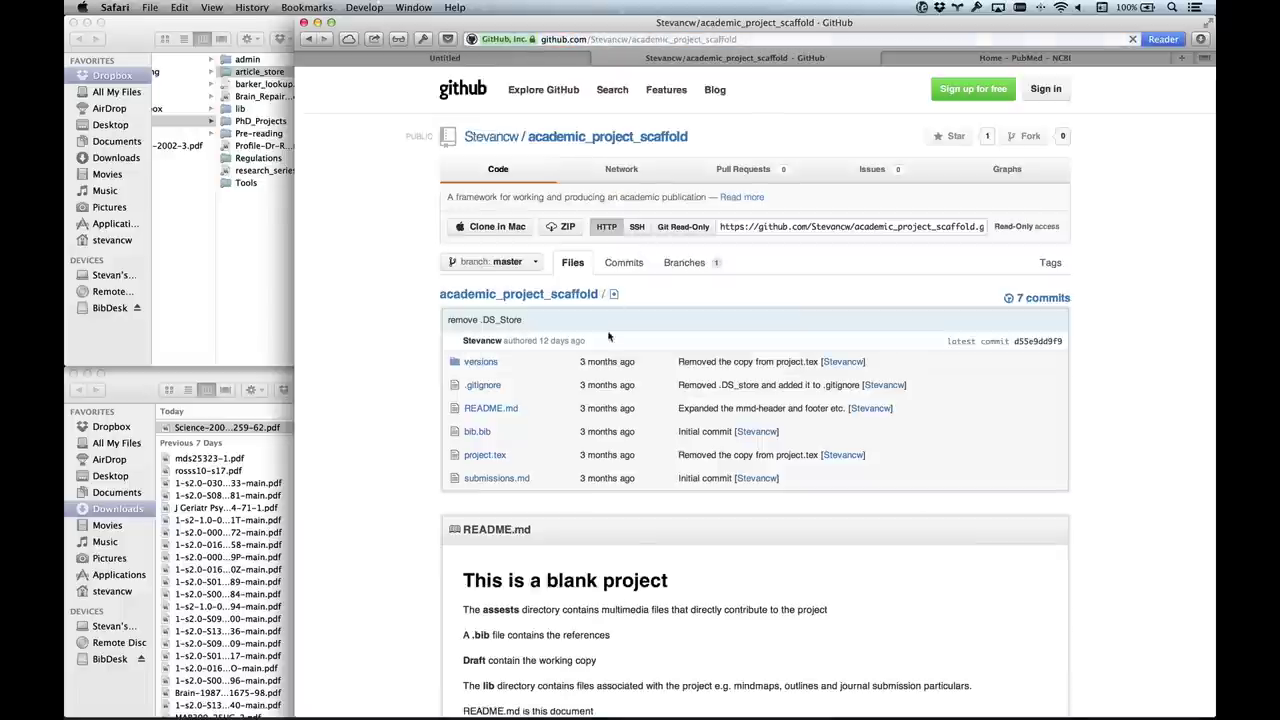
{"action": "scroll", "coordinate": [574, 320], "scroll_direction": "down", "scroll_amount": 3}
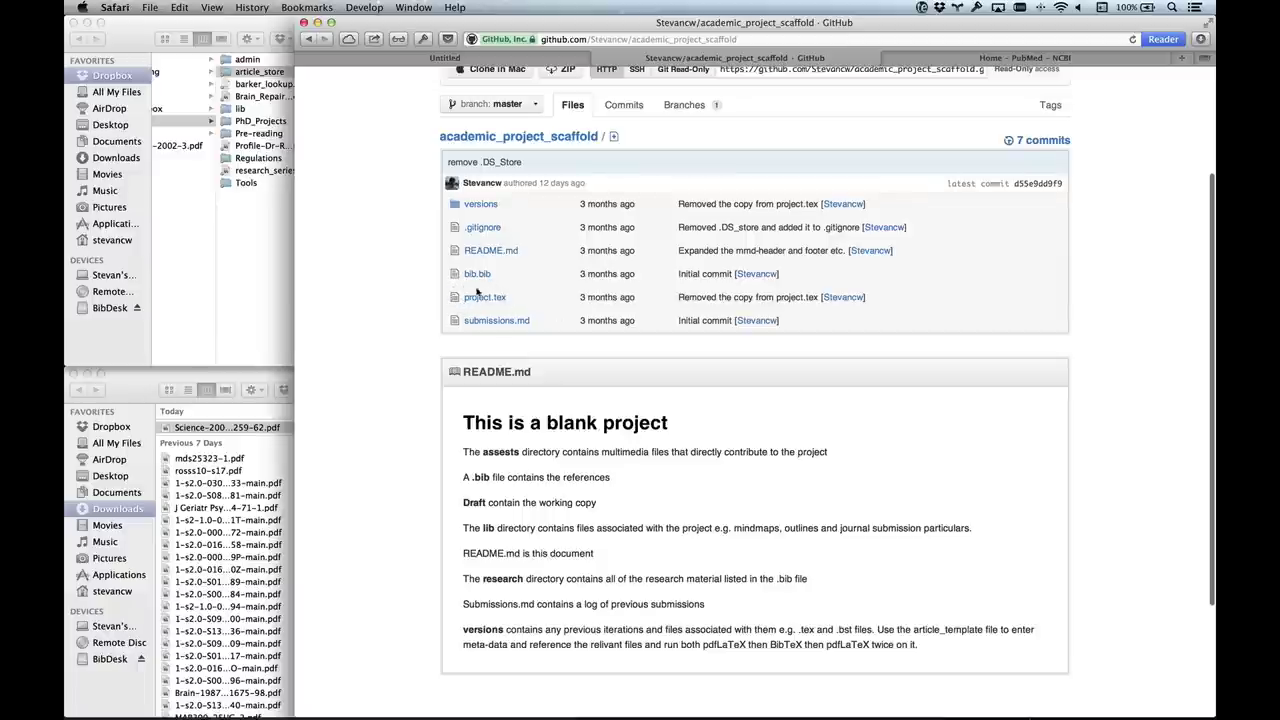
{"action": "scroll", "coordinate": [640, 311], "scroll_direction": "down", "scroll_amount": 4}
{"action": "scroll", "coordinate": [640, 311], "scroll_direction": "up", "scroll_amount": 8}
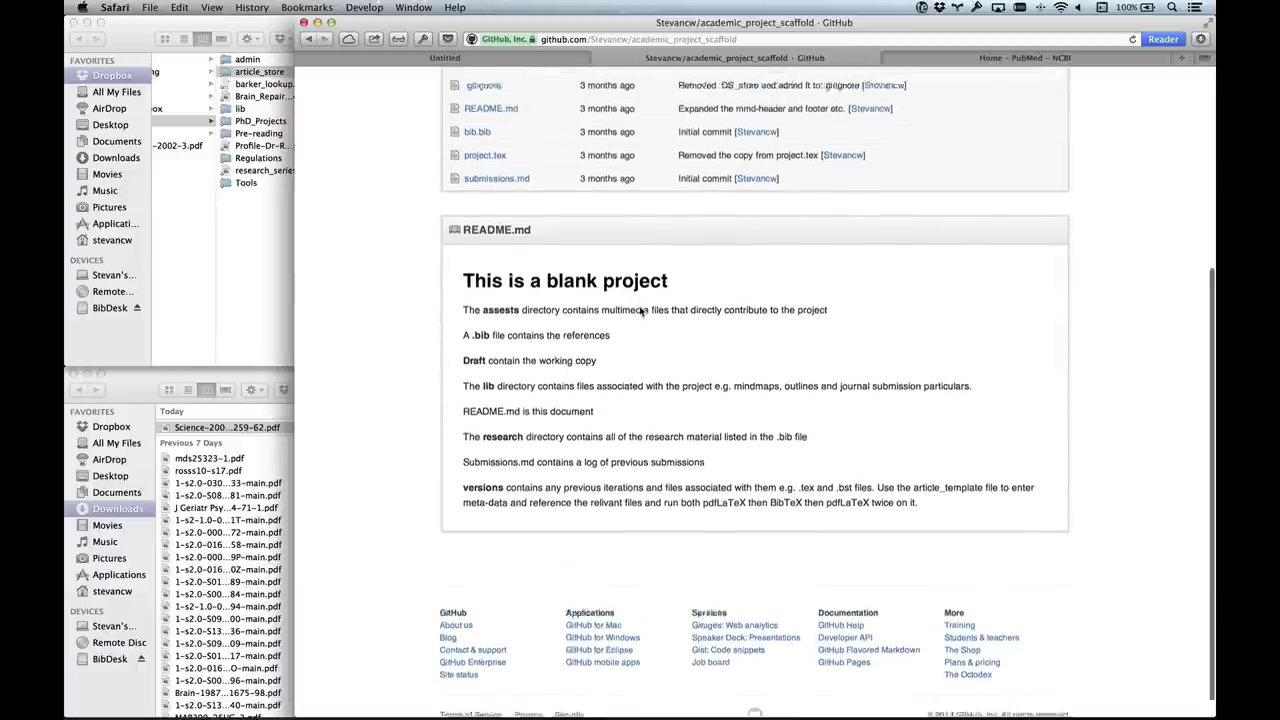
{"action": "scroll", "coordinate": [640, 311], "scroll_direction": "down", "scroll_amount": 6}
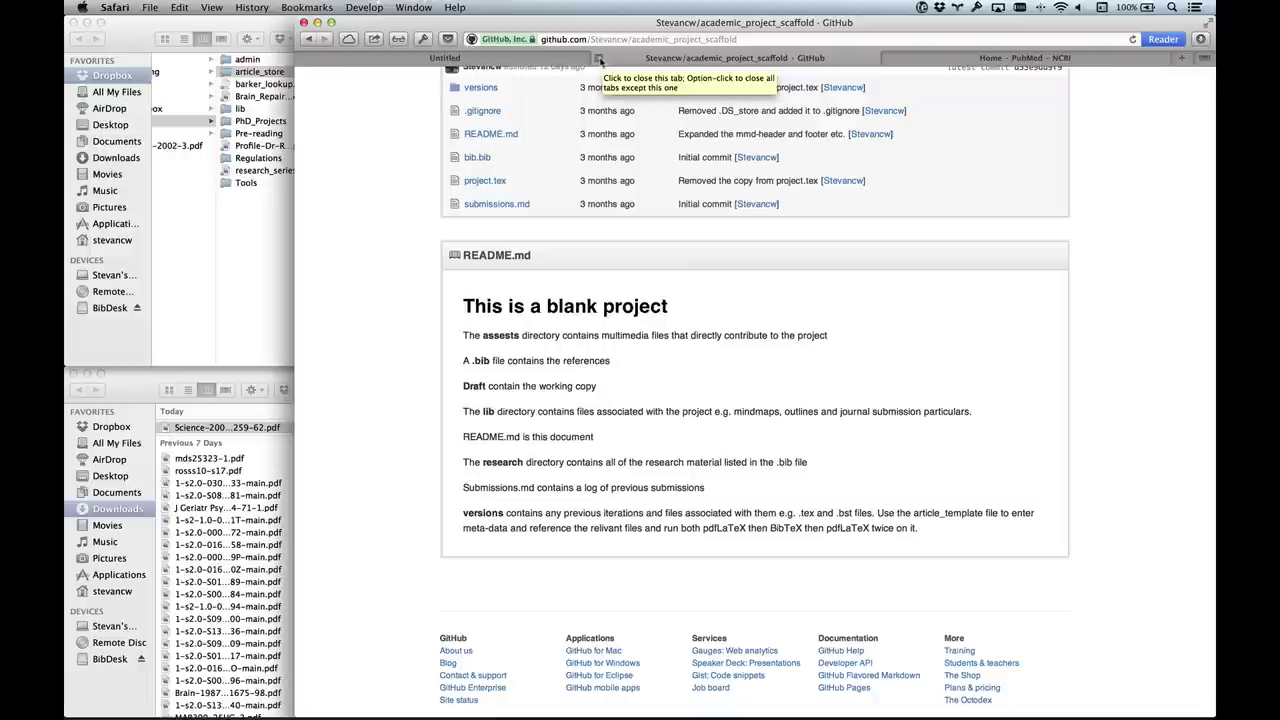
Return to the PhD_Projects window in Finder, examine the research folder inside Initial_proposal and preview submissions.md
{"action": "key", "text": "ctrl+Up"}
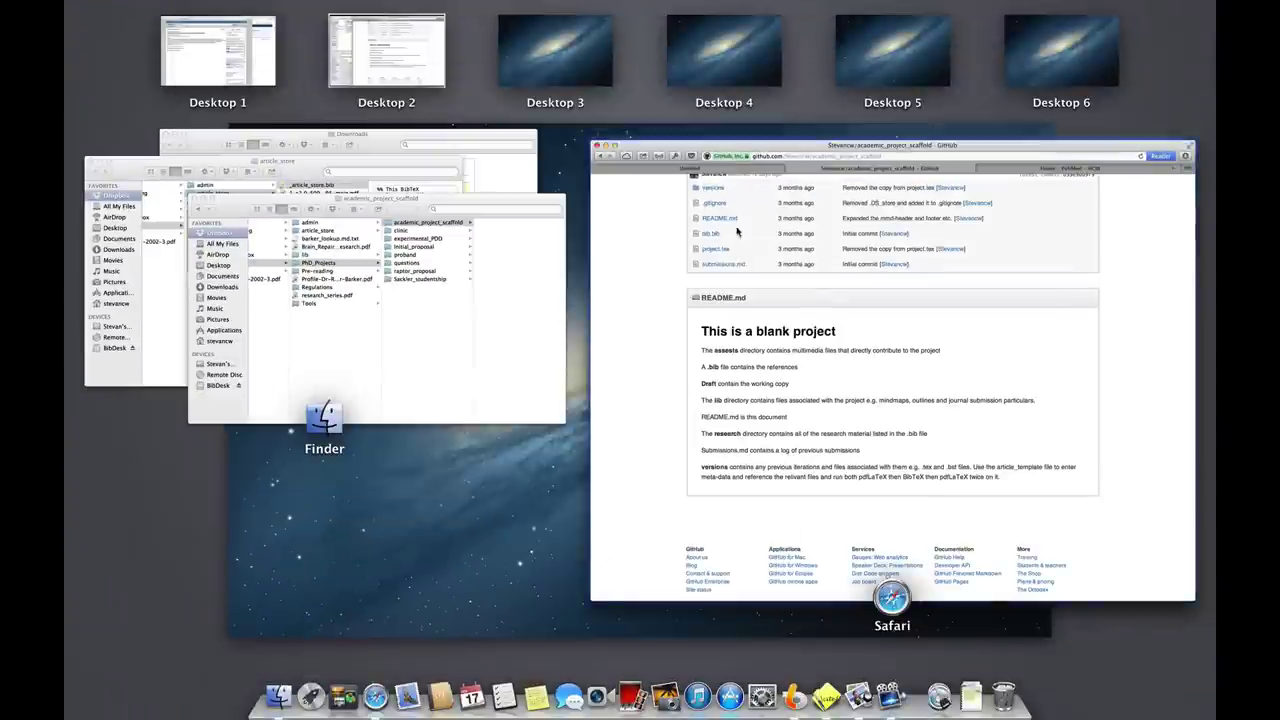
{"action": "left_click", "coordinate": [463, 260]}
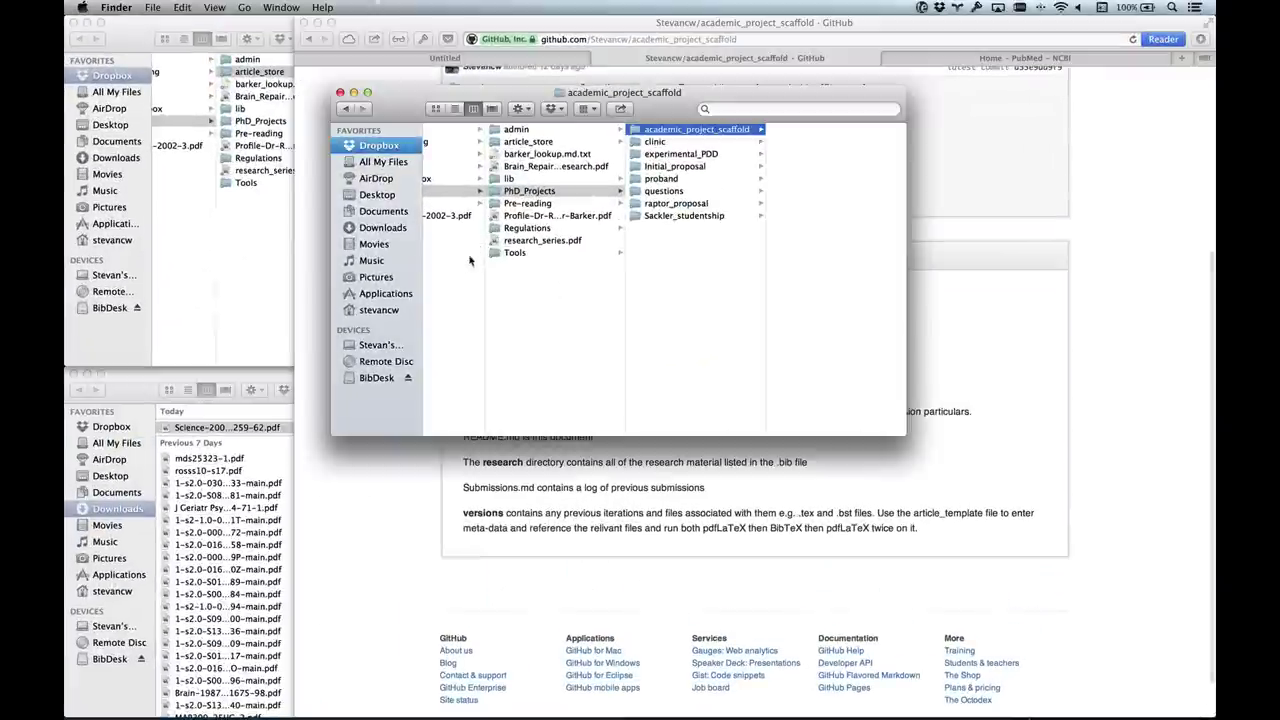
{"action": "left_click", "coordinate": [672, 166]}
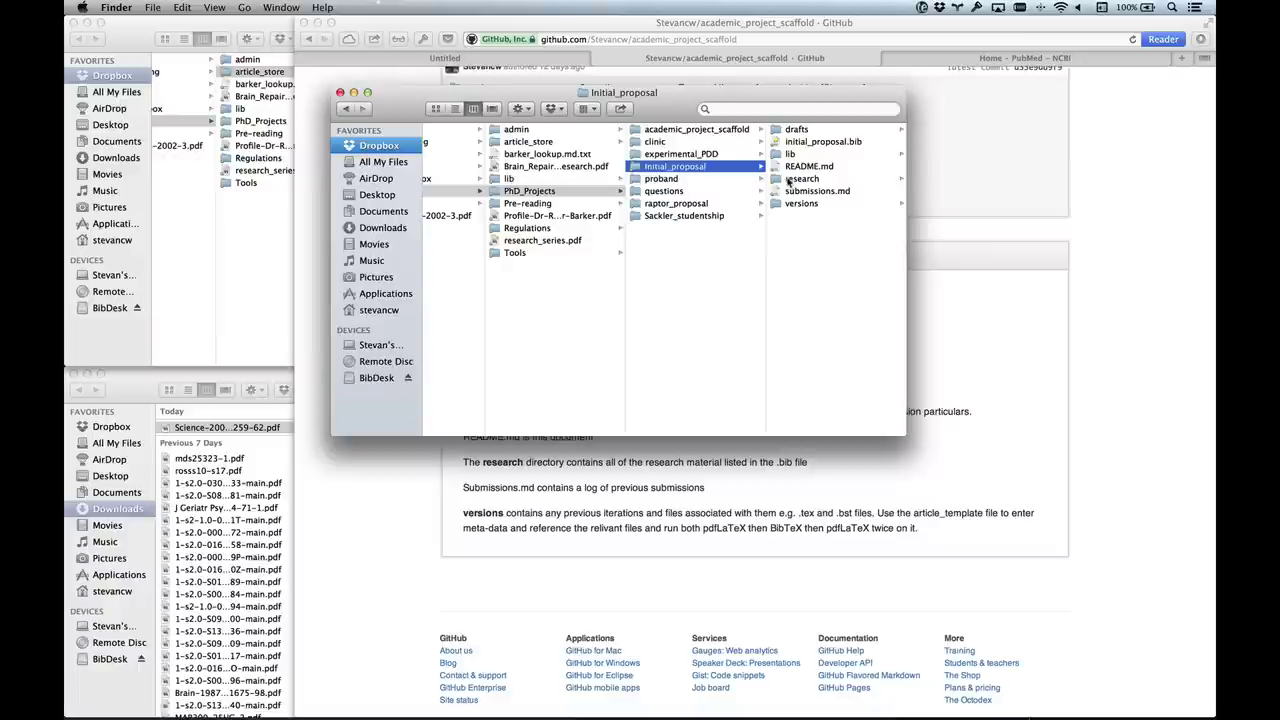
{"action": "left_click", "coordinate": [788, 179]}
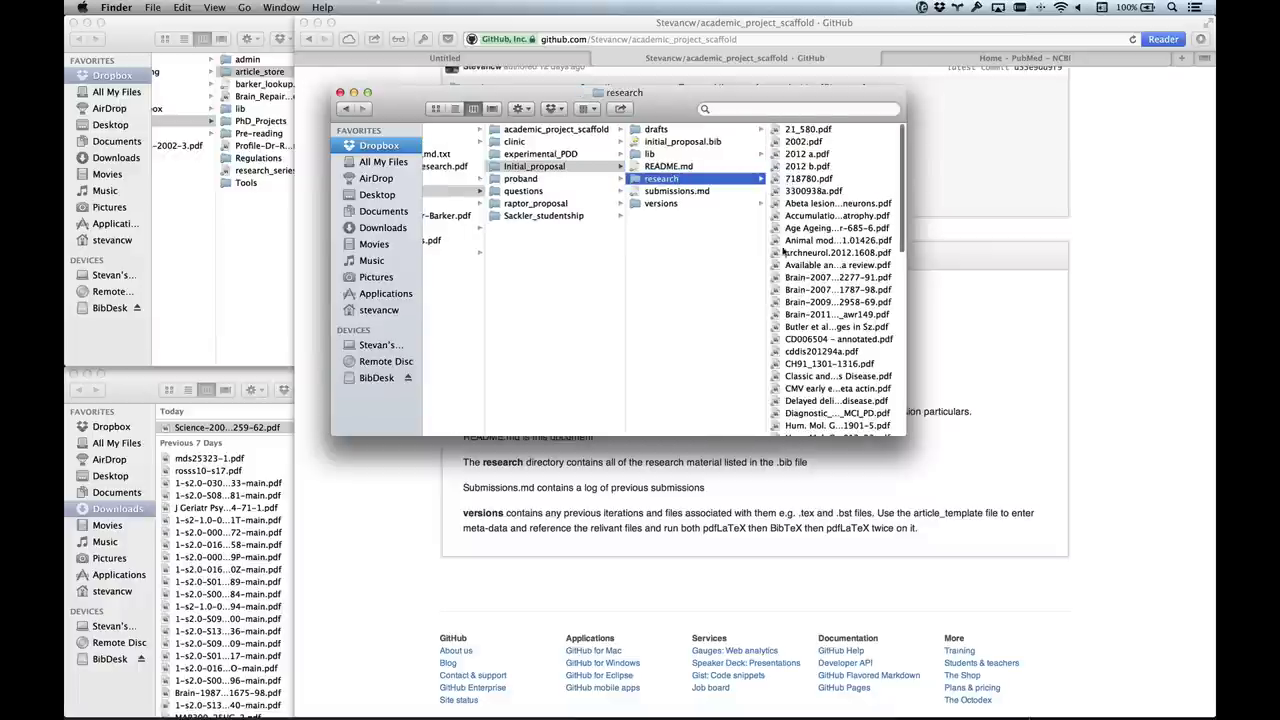
{"action": "scroll", "coordinate": [784, 260], "scroll_direction": "down", "scroll_amount": 10}
{"action": "scroll", "coordinate": [784, 260], "scroll_direction": "up", "scroll_amount": 10}
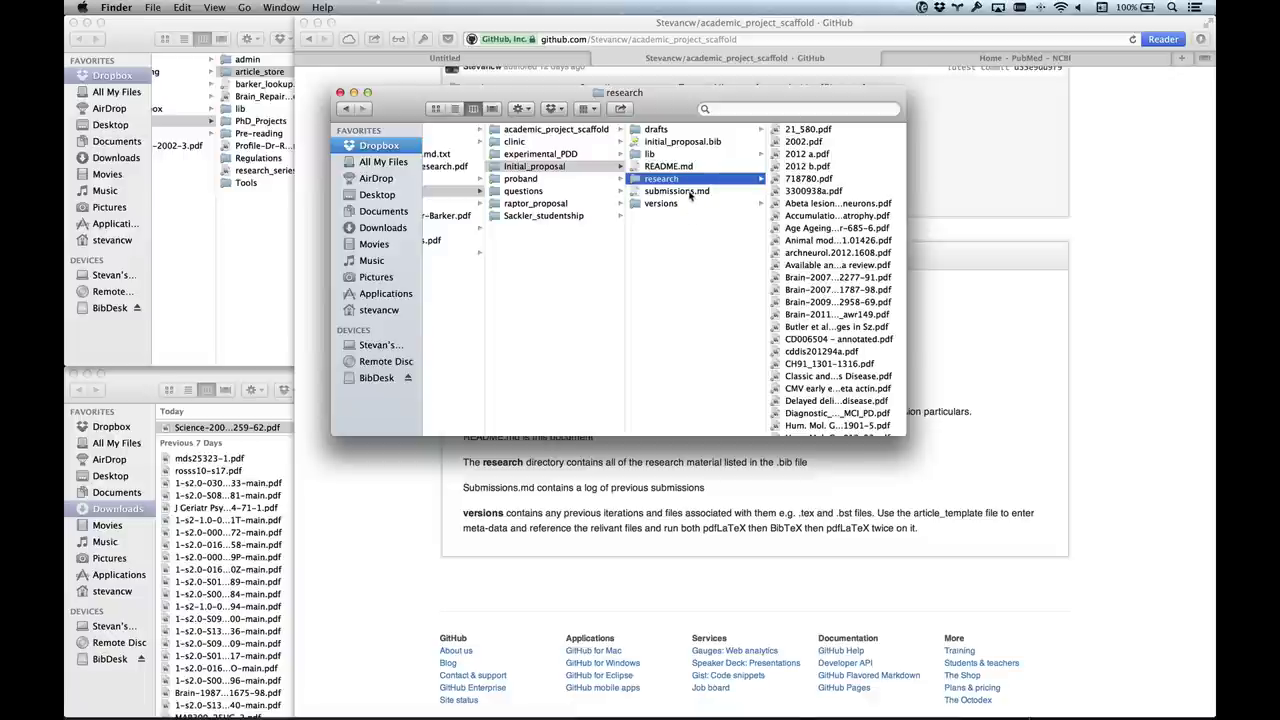
{"action": "left_click", "coordinate": [690, 193]}
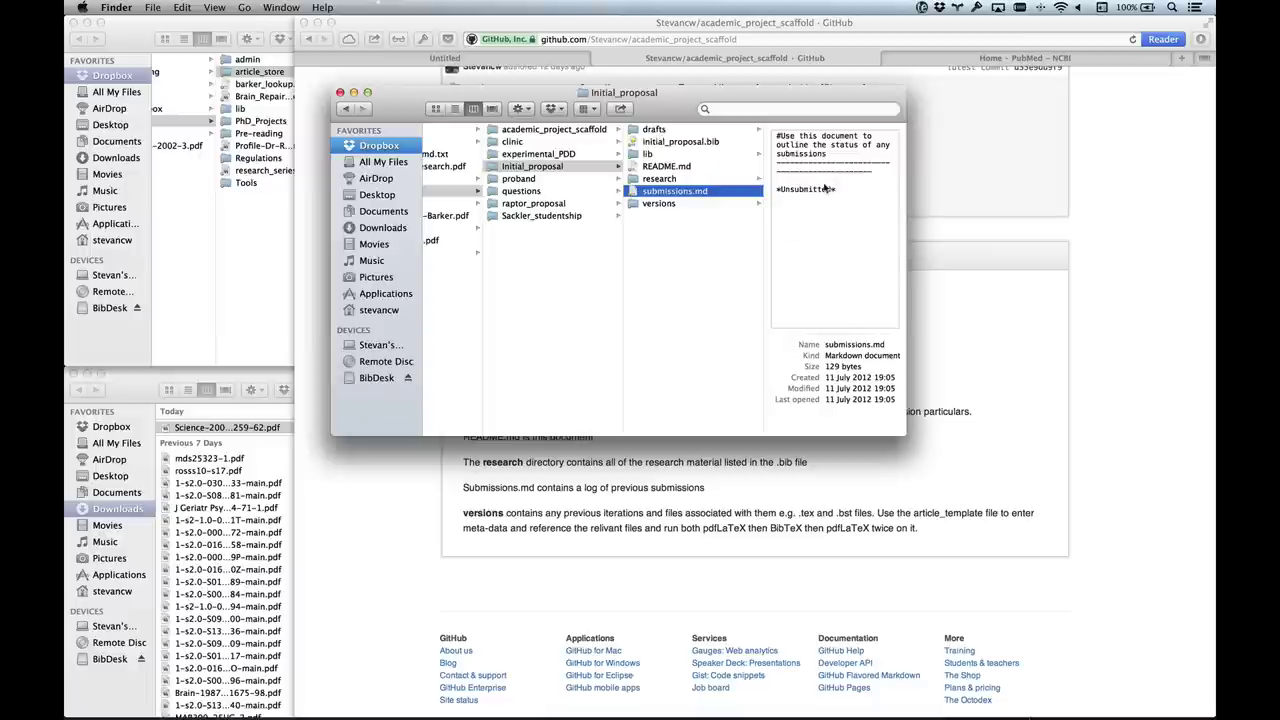
Examine the versions, lib and drafts folders inside Initial_proposal, including initial_proposal.bib and the synced Draft files in scriv_sync
{"action": "left_click", "coordinate": [652, 206]}
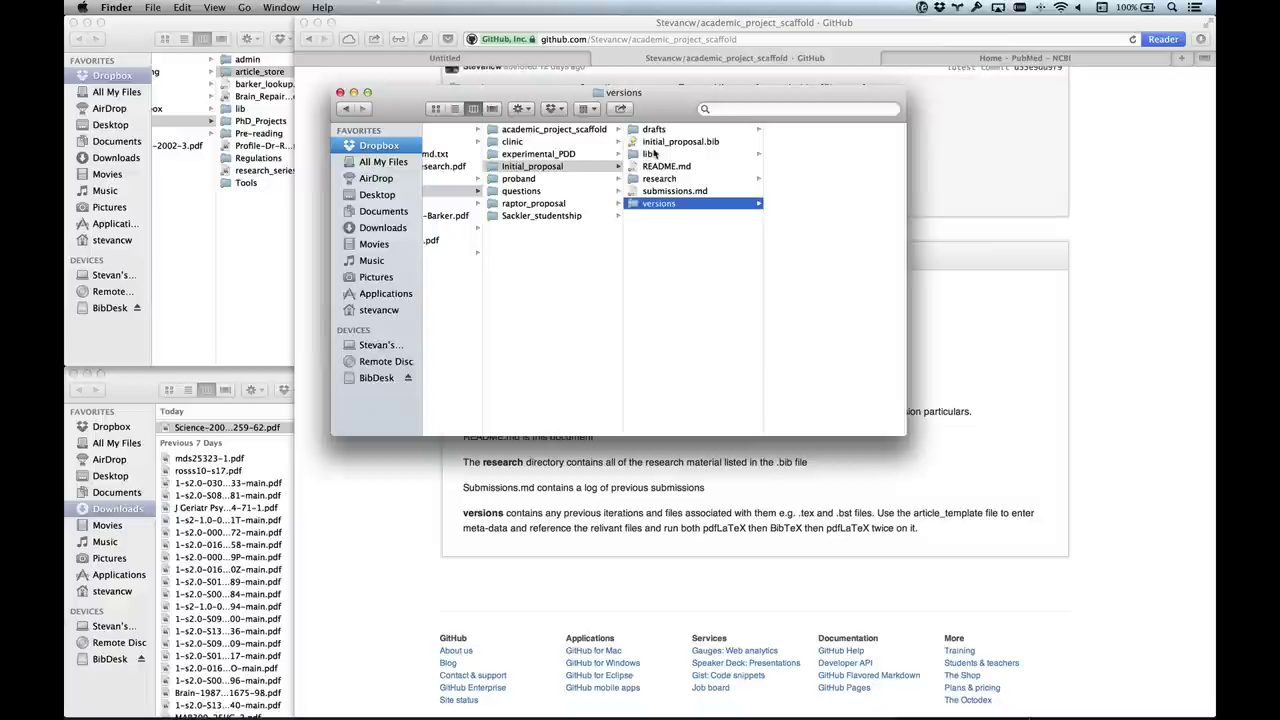
{"action": "left_click", "coordinate": [652, 154]}
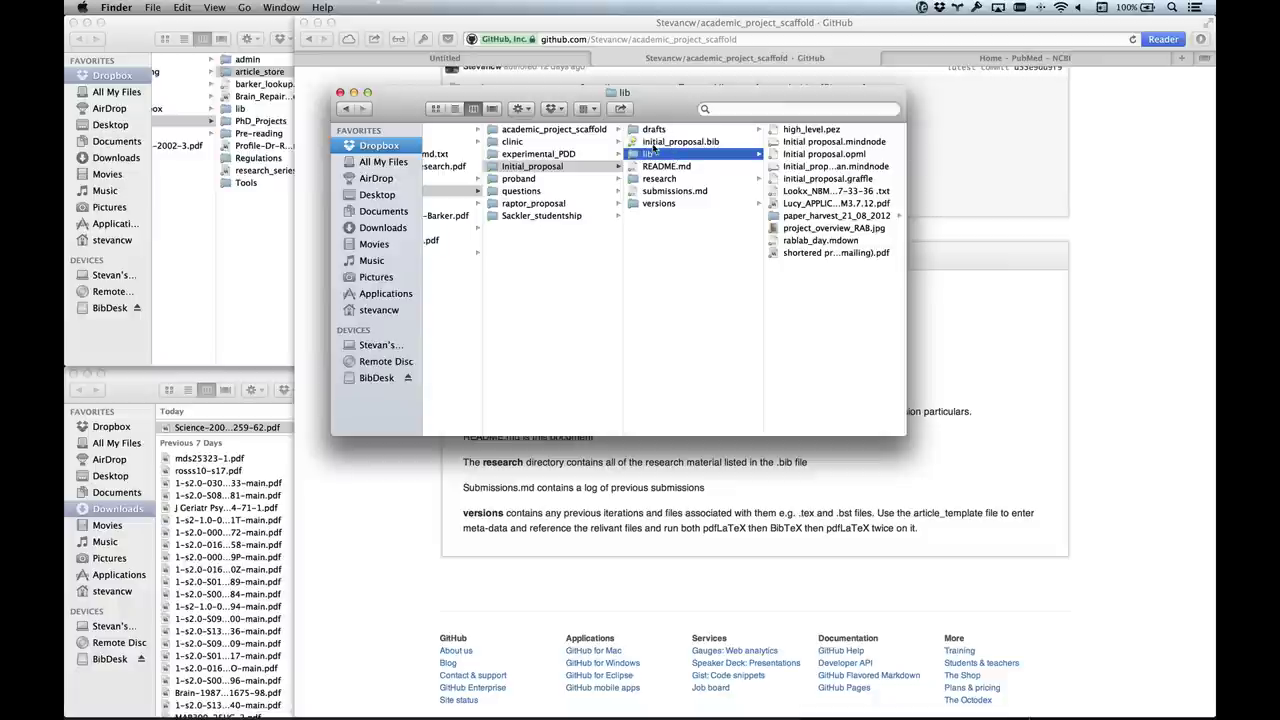
{"action": "left_click", "coordinate": [651, 143]}
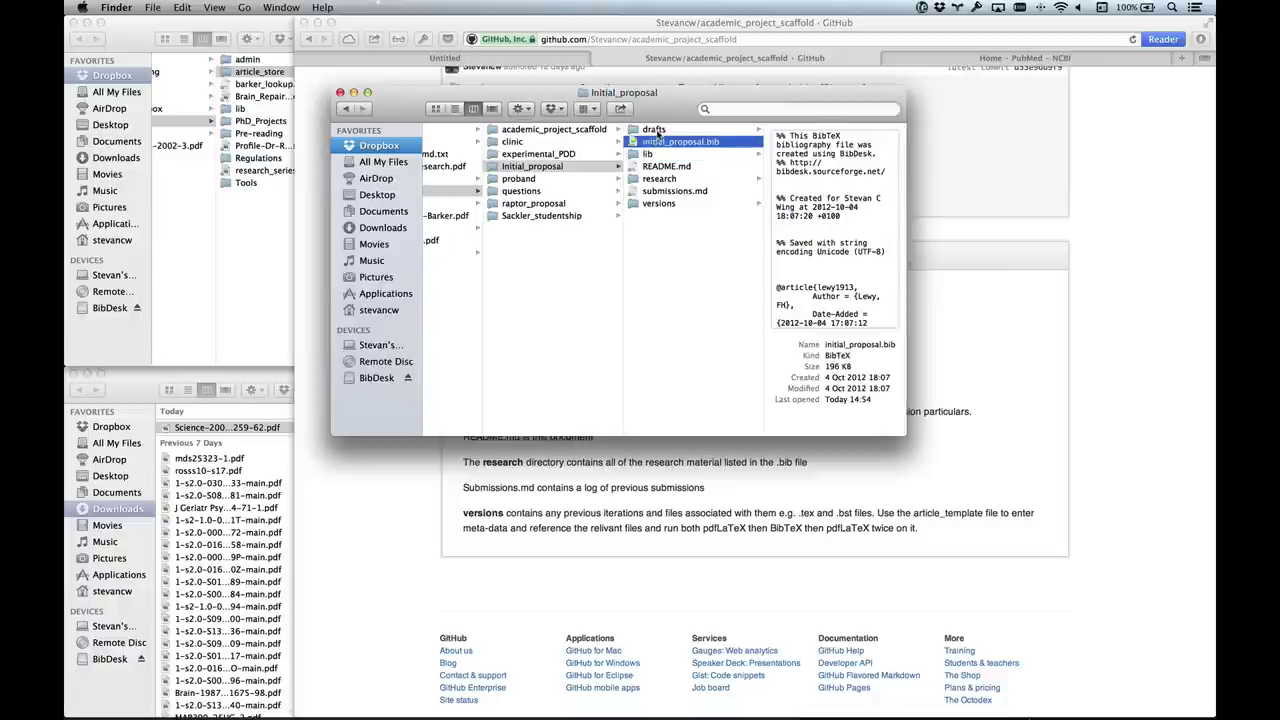
{"action": "left_click", "coordinate": [655, 131]}
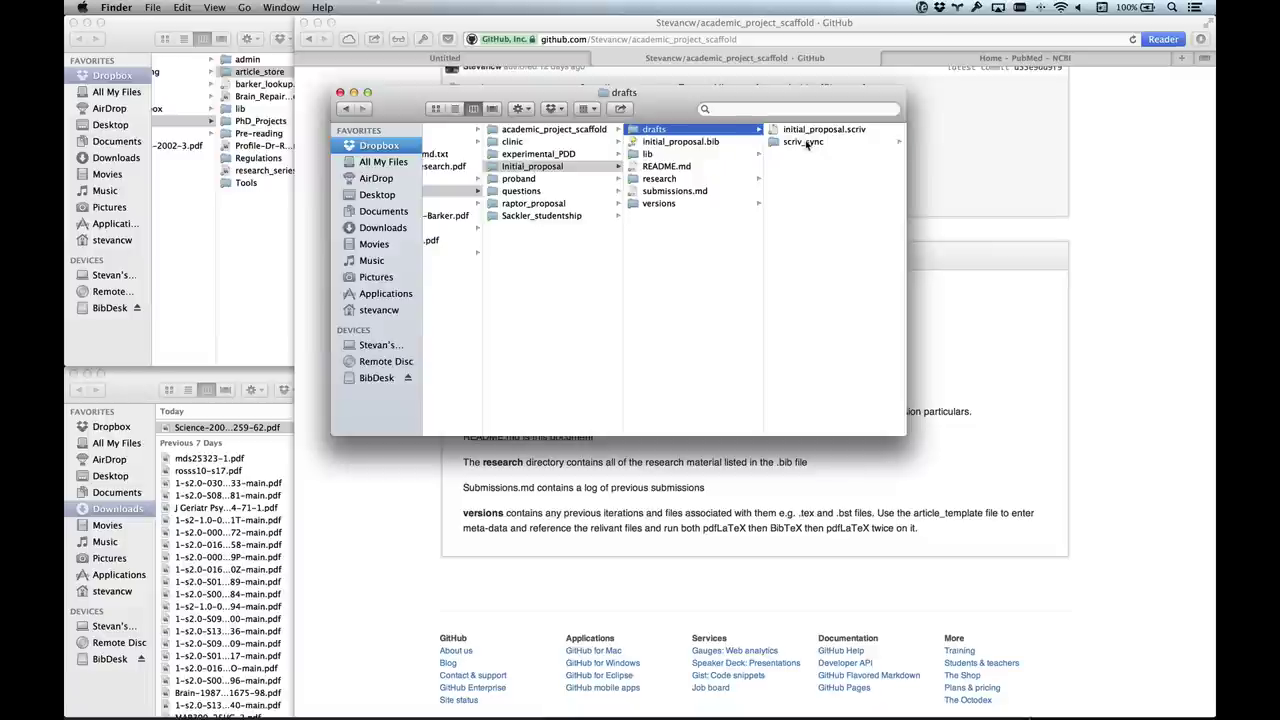
{"action": "left_click", "coordinate": [806, 143]}
{"action": "left_click", "coordinate": [793, 131]}
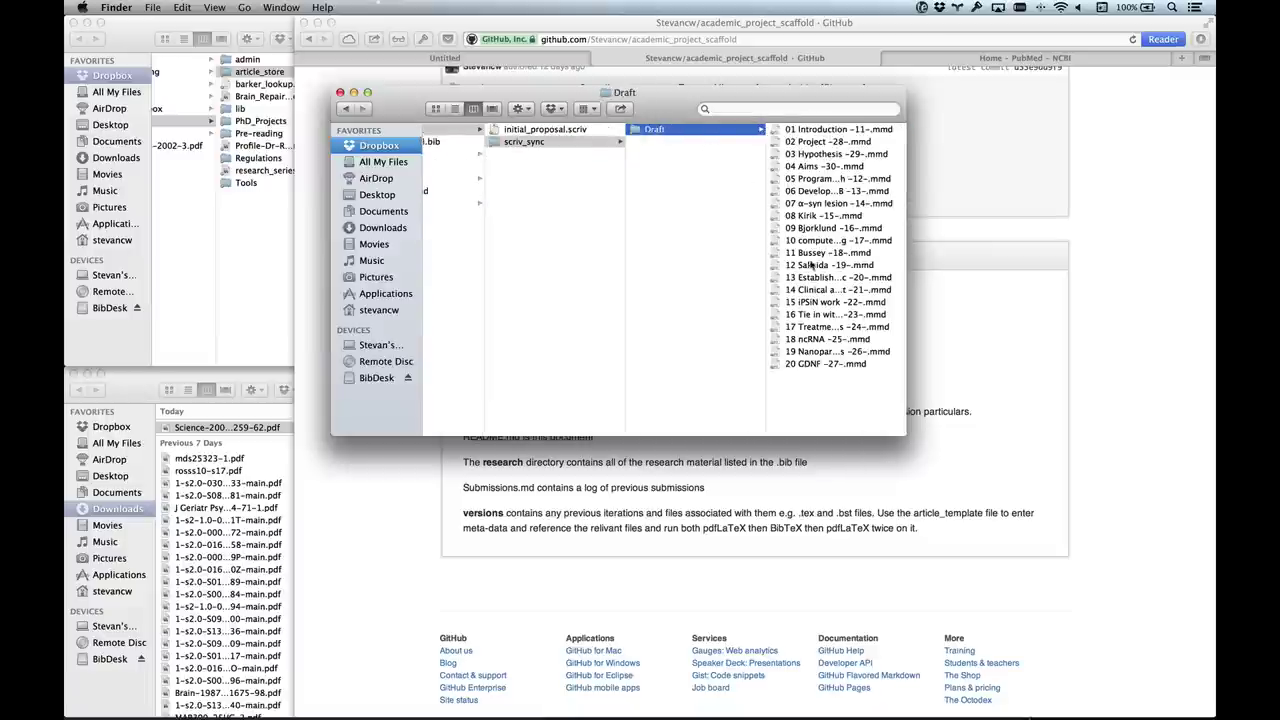
{"action": "scroll", "coordinate": [699, 285], "scroll_direction": "left", "scroll_amount": 5}
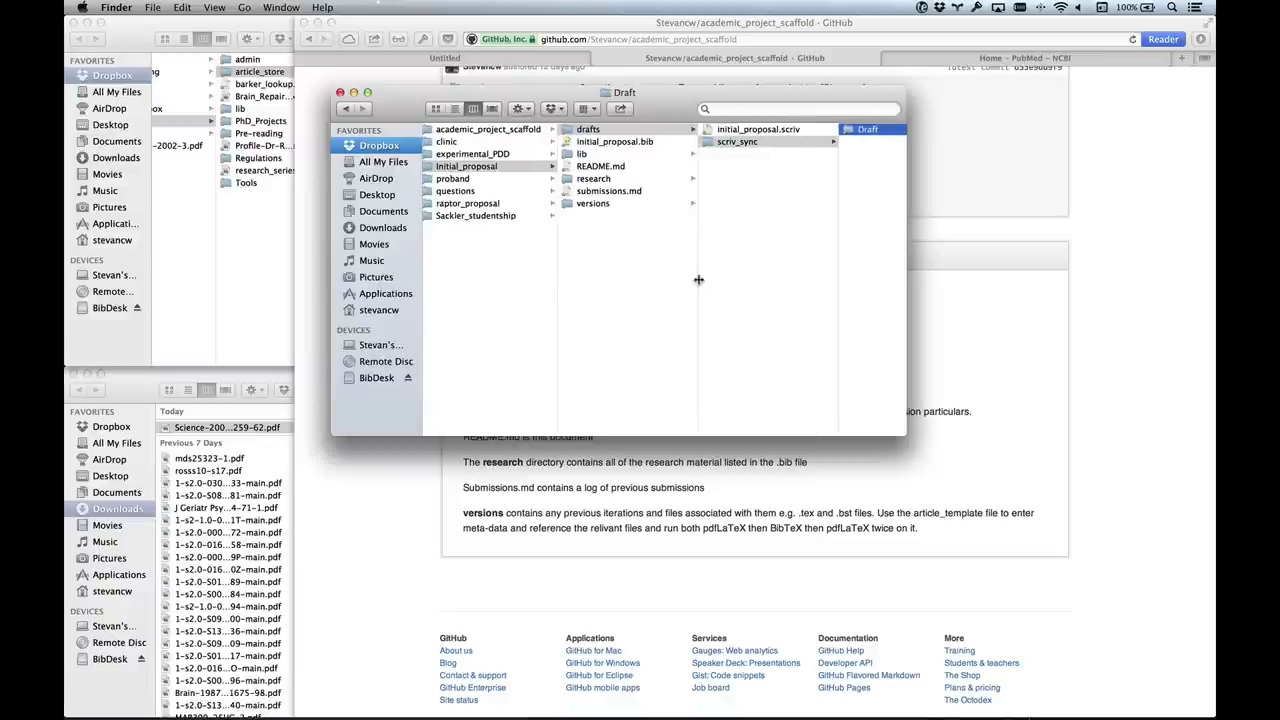
{"action": "left_click", "coordinate": [593, 203]}
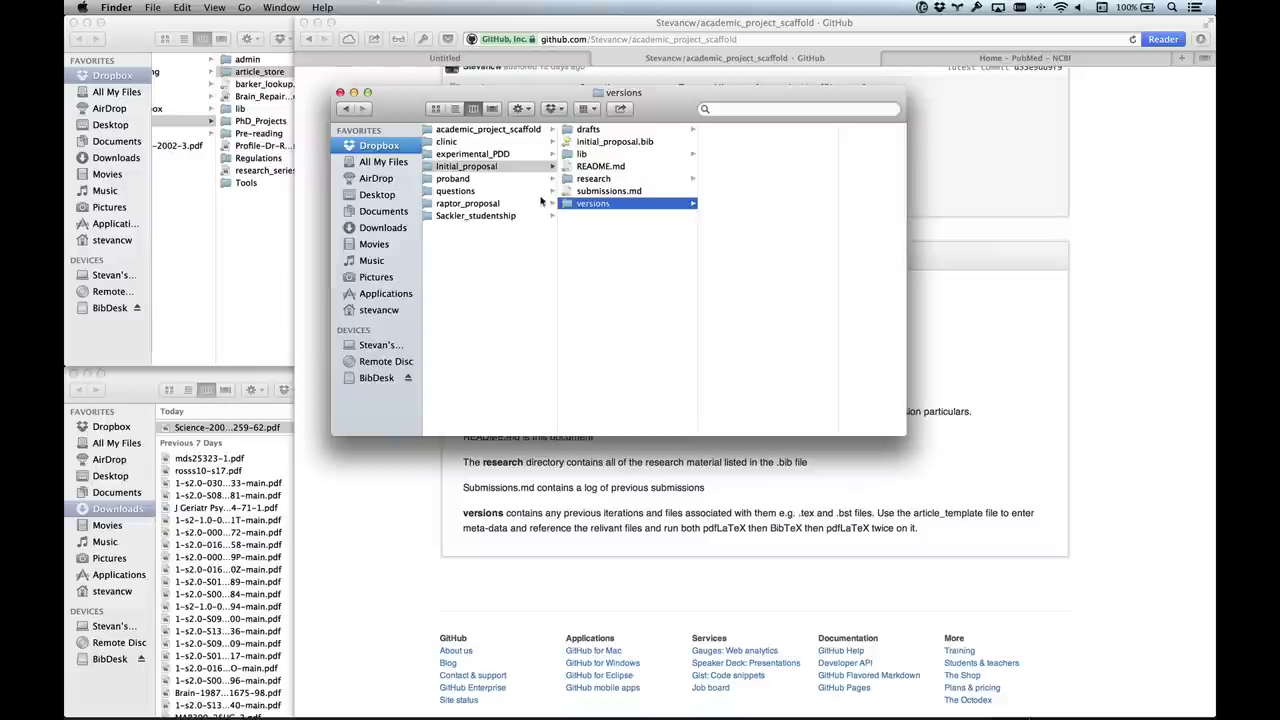
Open the Science PDF from Downloads in Preview and copy the title "In the Footsteps of Alchemists" with the author's name
{"action": "left_click", "coordinate": [135, 397]}
{"action": "double_click", "coordinate": [187, 428]}
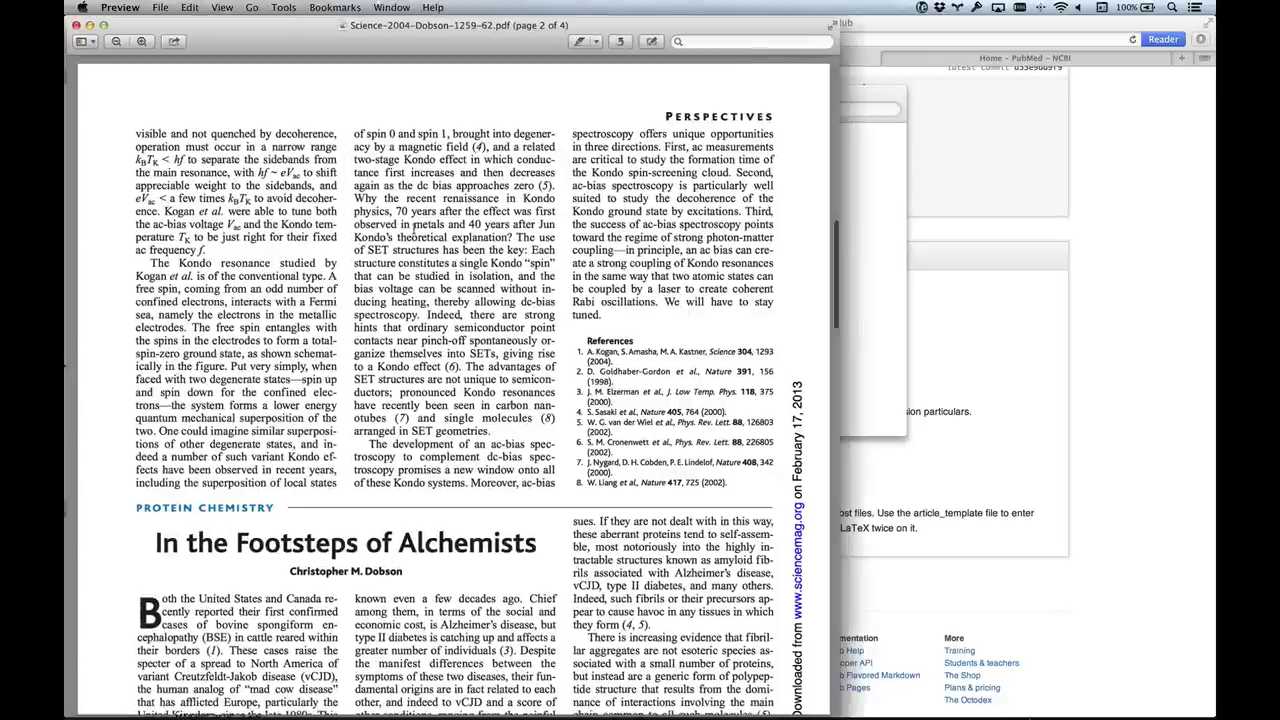
{"action": "scroll", "coordinate": [436, 444], "scroll_direction": "down", "scroll_amount": 5}
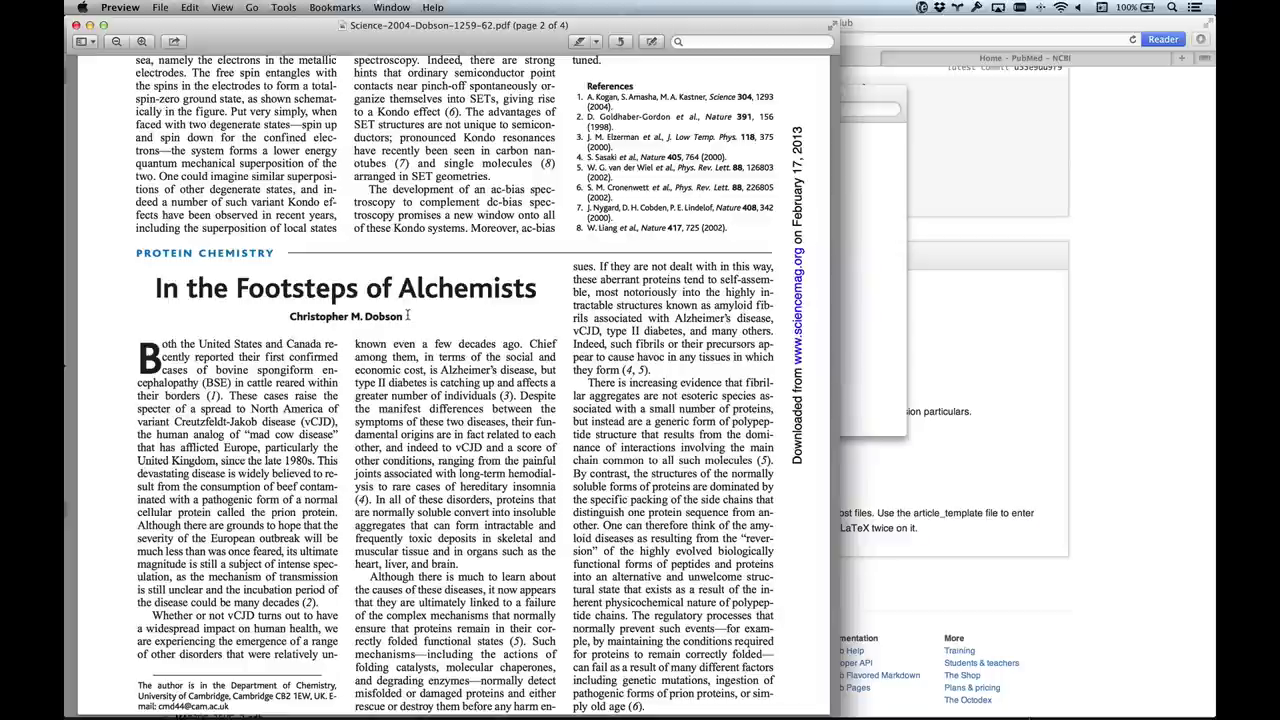
{"action": "left_click_drag", "start_coordinate": [407, 316], "coordinate": [160, 288]}
{"action": "key", "text": "super+c"}
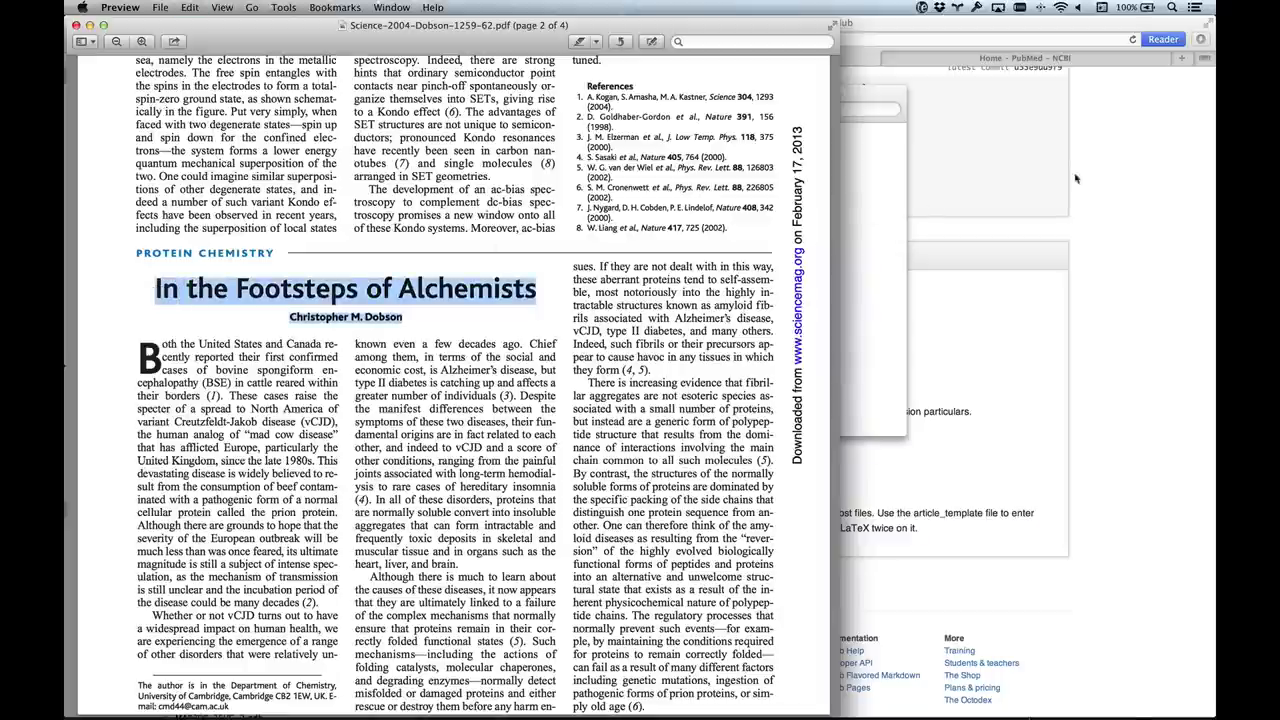
Switch to PubMed in Safari and search for the copied title "In the Footsteps of Alchemists" with the author's name
{"action": "left_click", "coordinate": [1166, 148]}
{"action": "left_click", "coordinate": [1068, 58]}
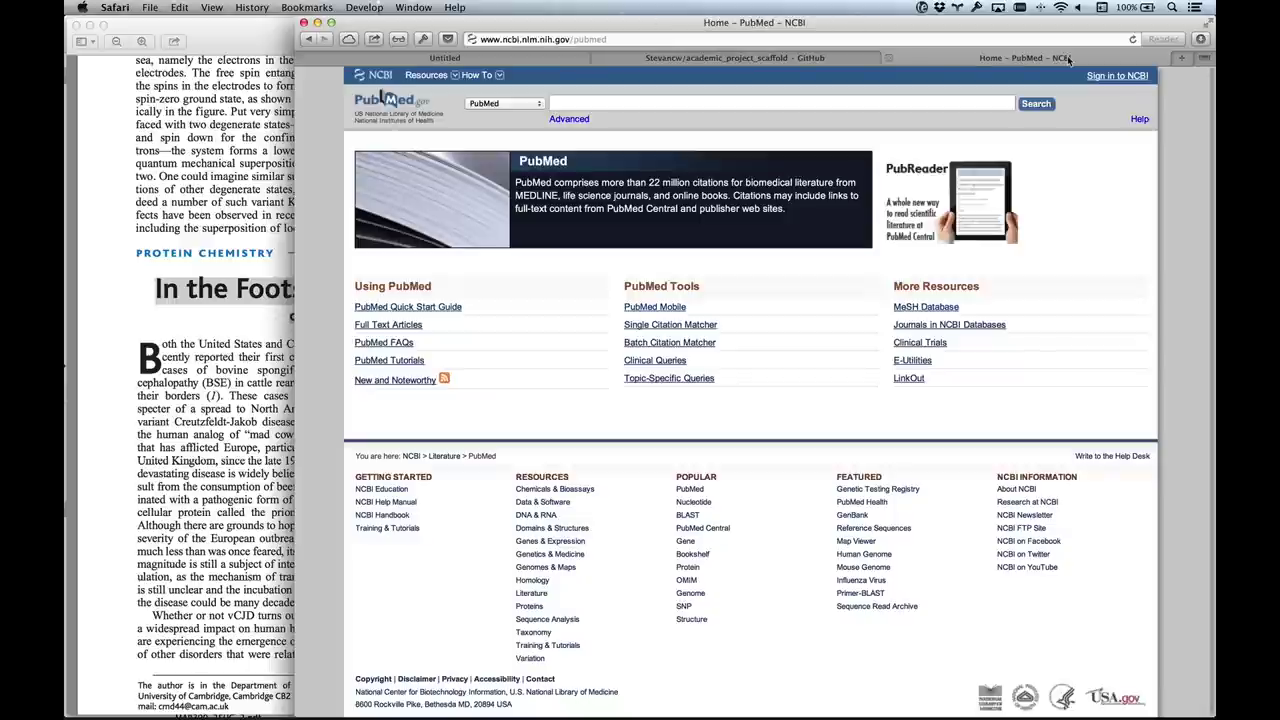
{"action": "left_click", "coordinate": [276, 207]}
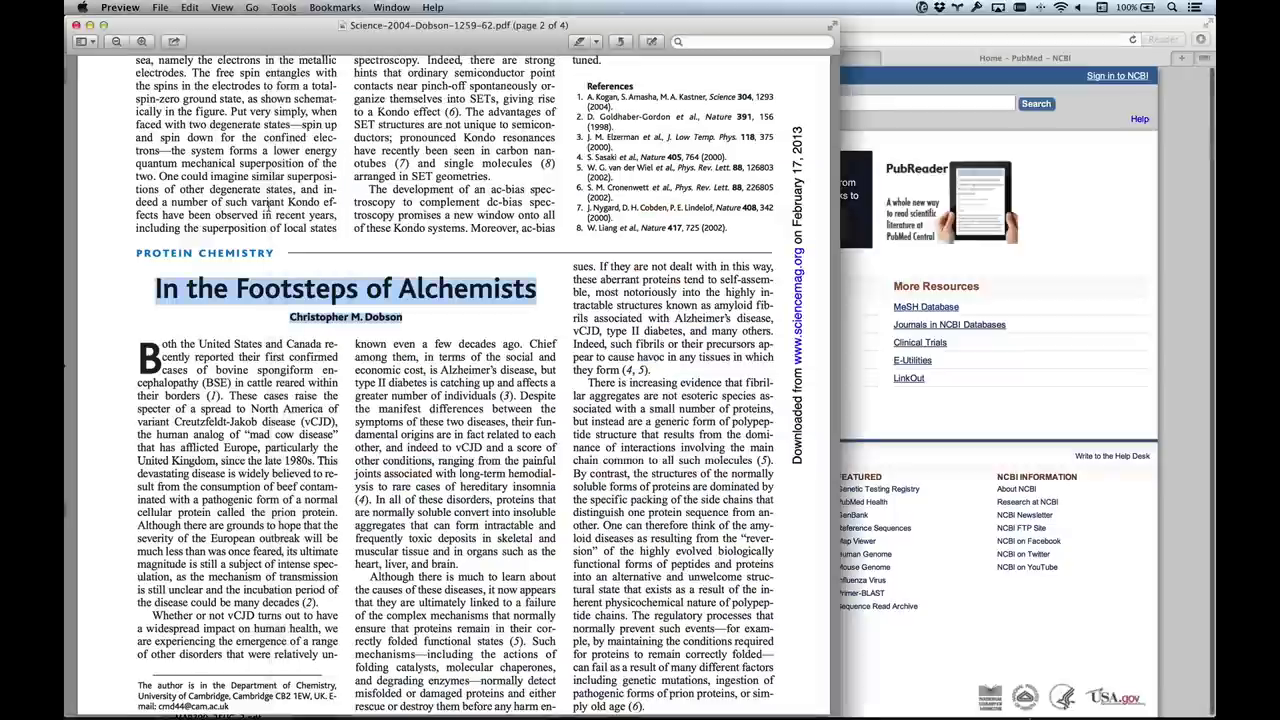
{"action": "scroll", "coordinate": [273, 204], "scroll_direction": "up", "scroll_amount": 10}
{"action": "scroll", "coordinate": [273, 204], "scroll_direction": "up", "scroll_amount": 10}
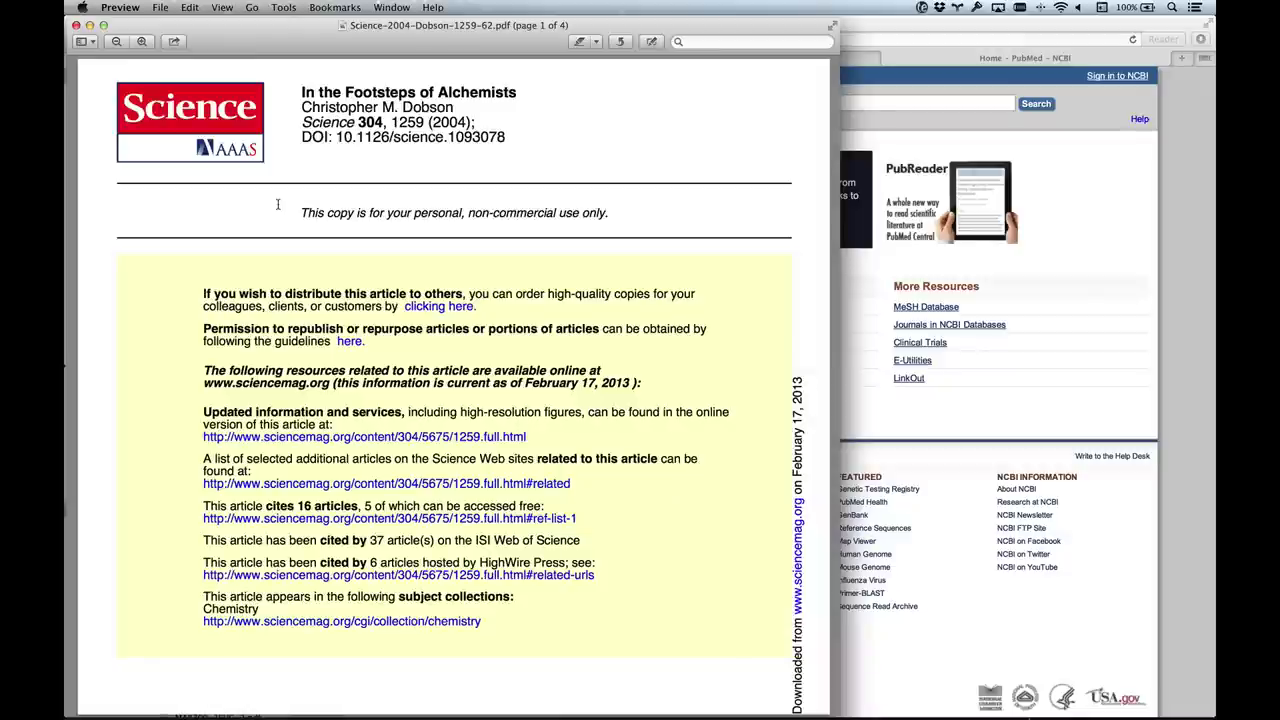
{"action": "left_click", "coordinate": [1182, 166]}
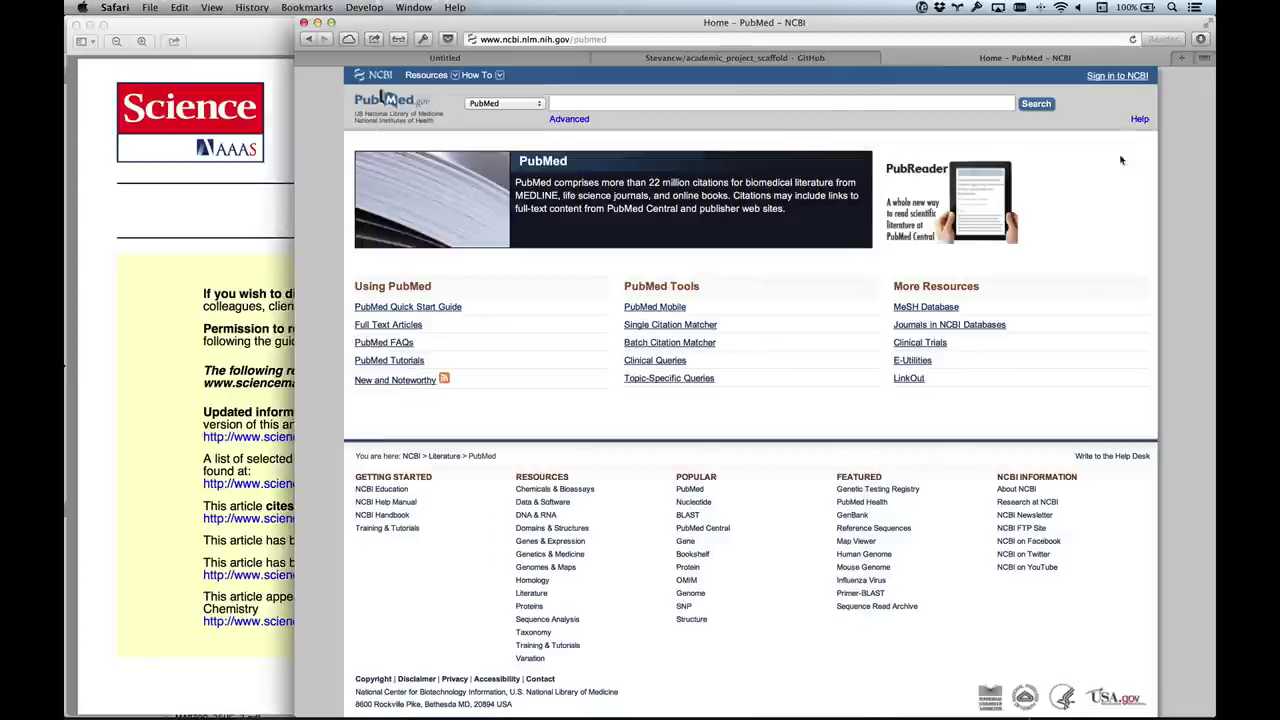
{"action": "left_click", "coordinate": [592, 99]}
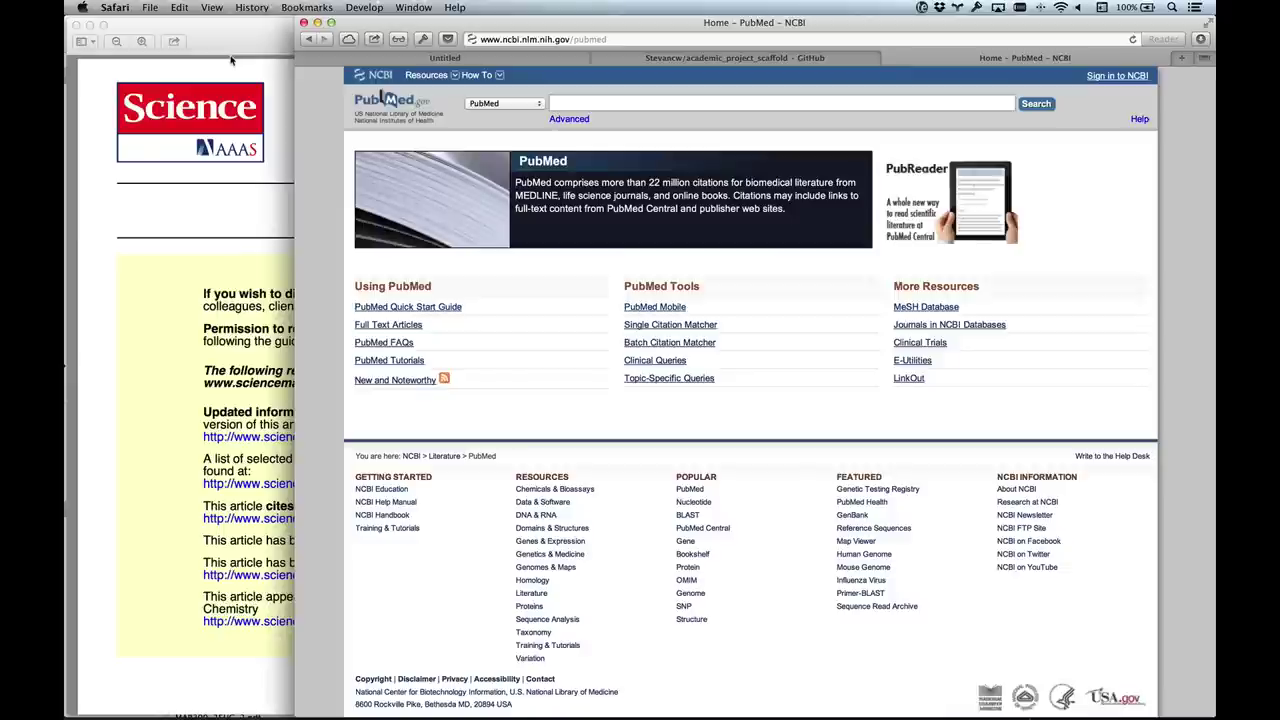
{"action": "key", "text": "super+v"}
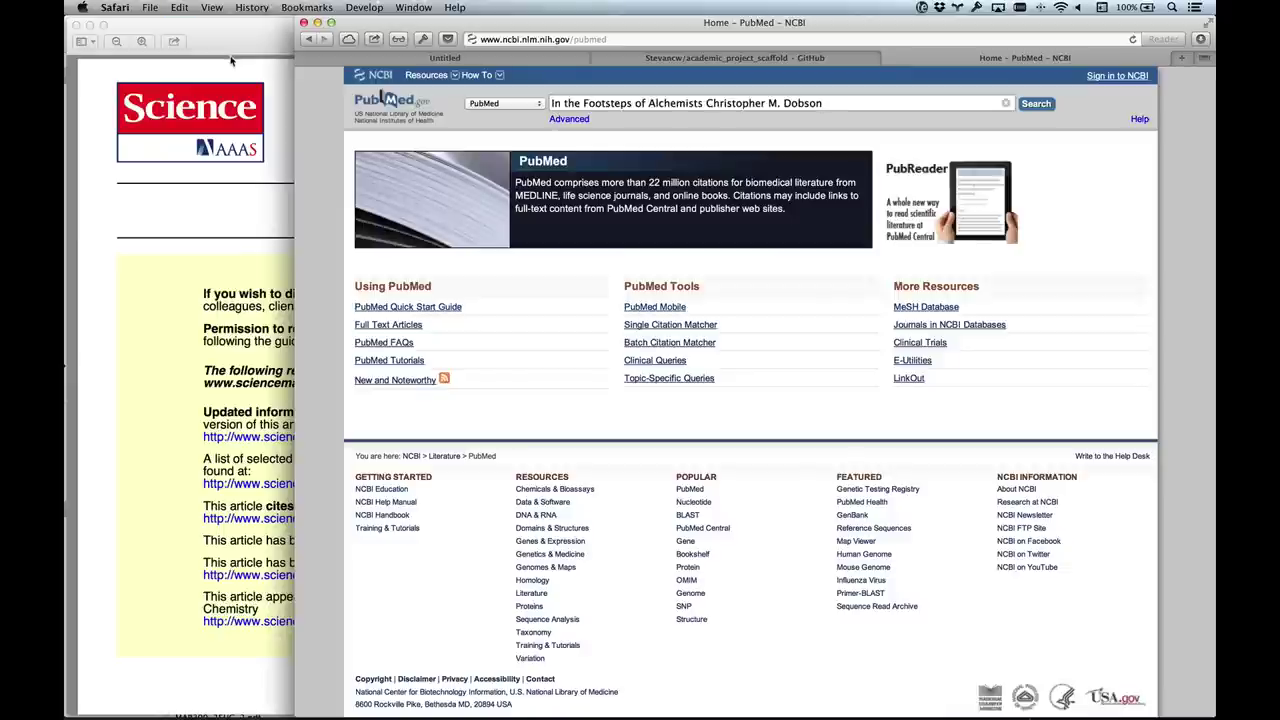
{"action": "key", "text": "Return"}
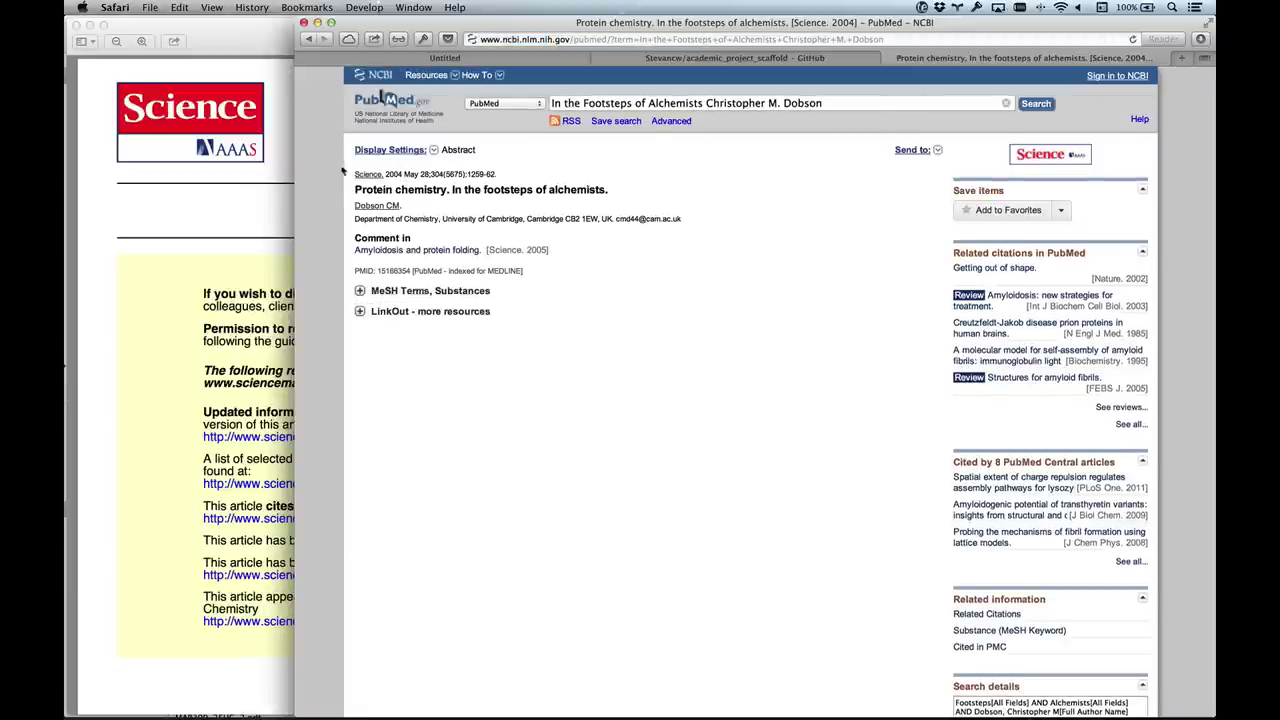
Compare the journal volume and page number on the PDF's first page with the PubMed record
{"action": "left_click", "coordinate": [246, 198]}
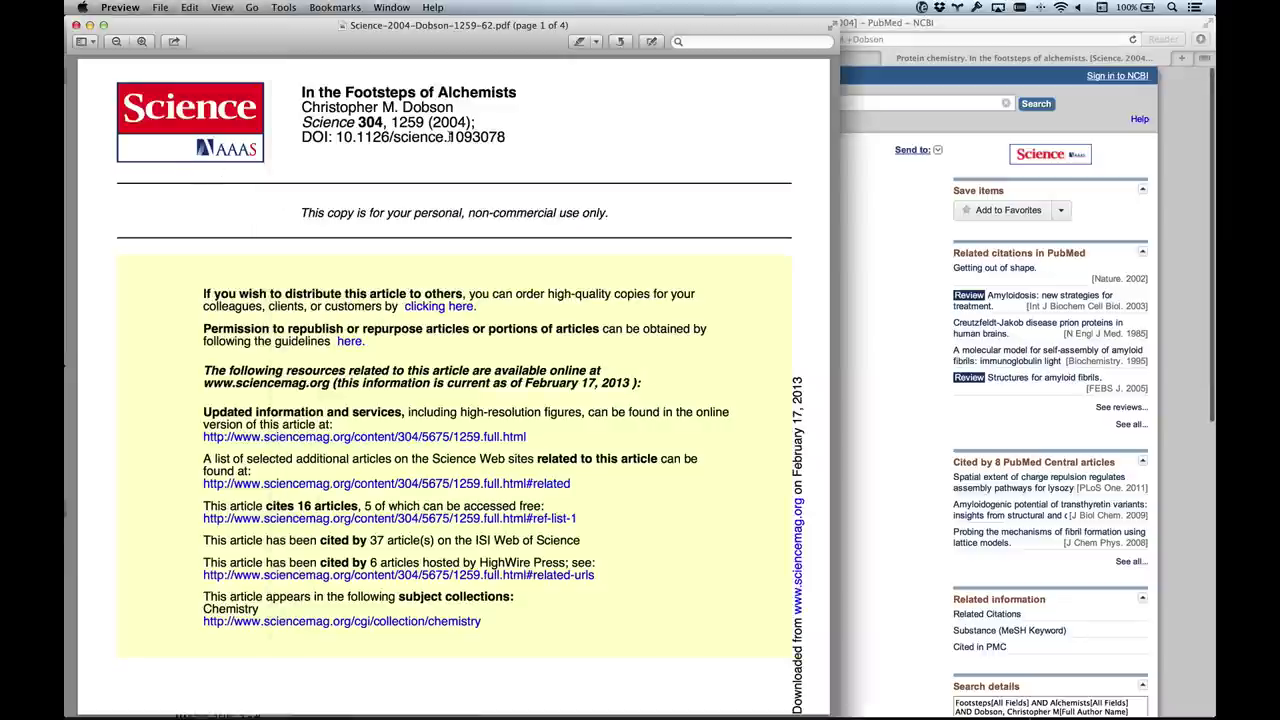
{"action": "left_click_drag", "start_coordinate": [384, 122], "coordinate": [424, 122]}
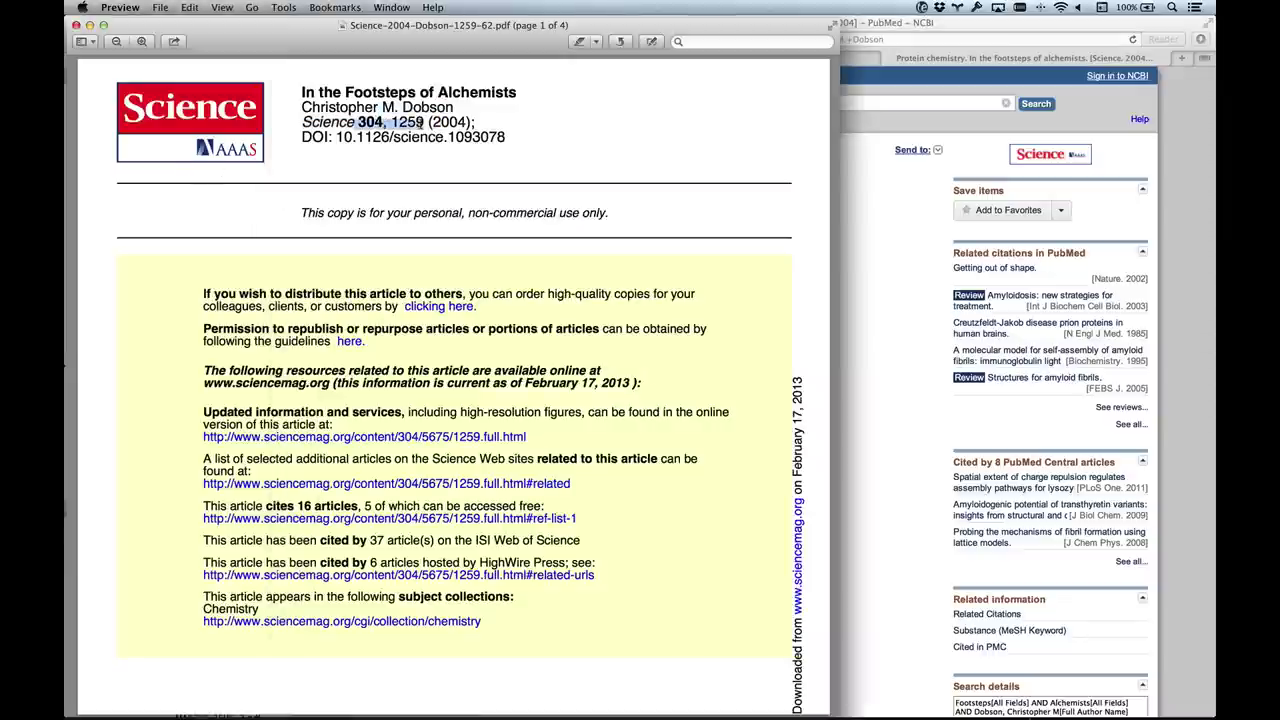
{"action": "left_click", "coordinate": [865, 252]}
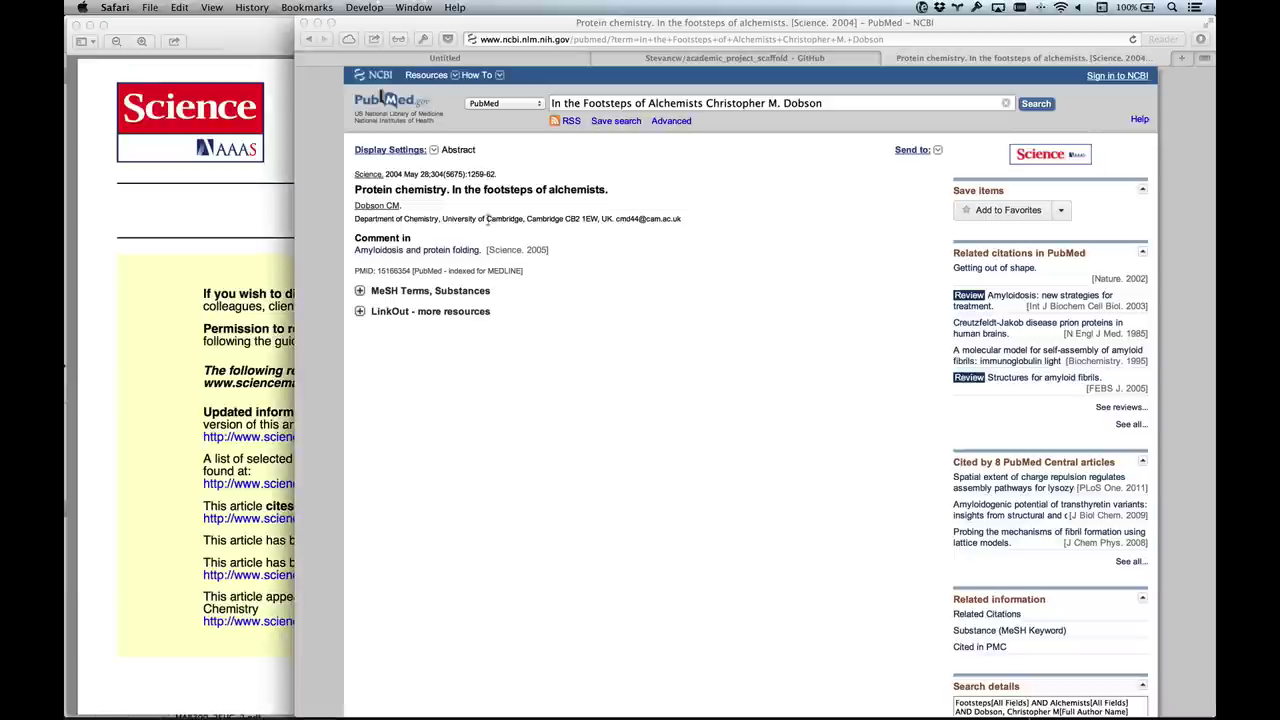
Send the PubMed record to Citation manager and create the citation file
{"action": "left_click", "coordinate": [899, 150]}
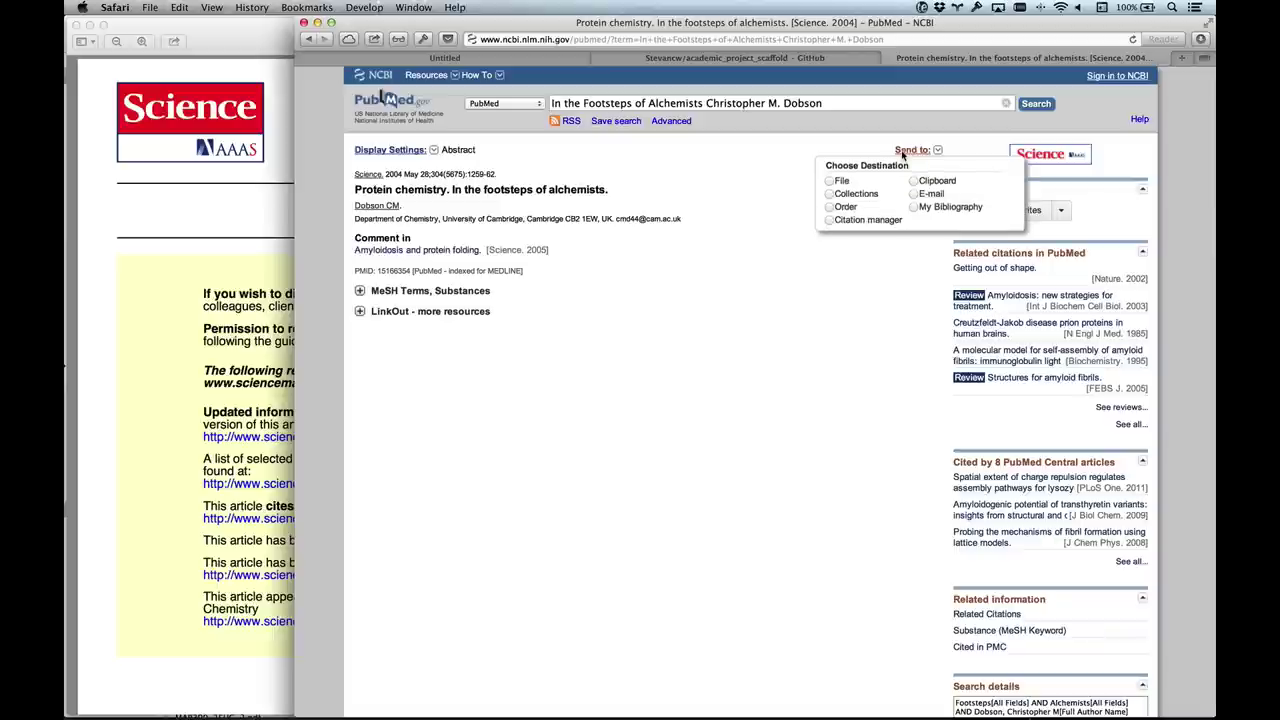
{"action": "left_click", "coordinate": [829, 220]}
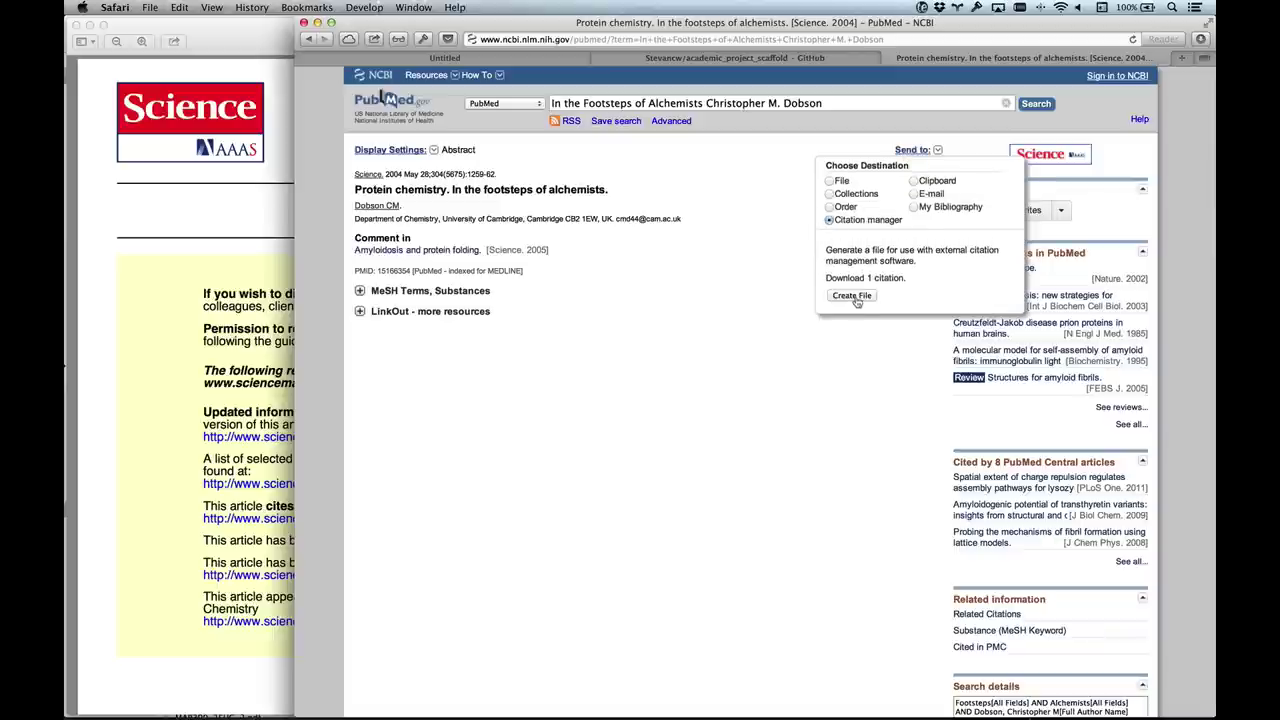
{"action": "left_click", "coordinate": [852, 296]}
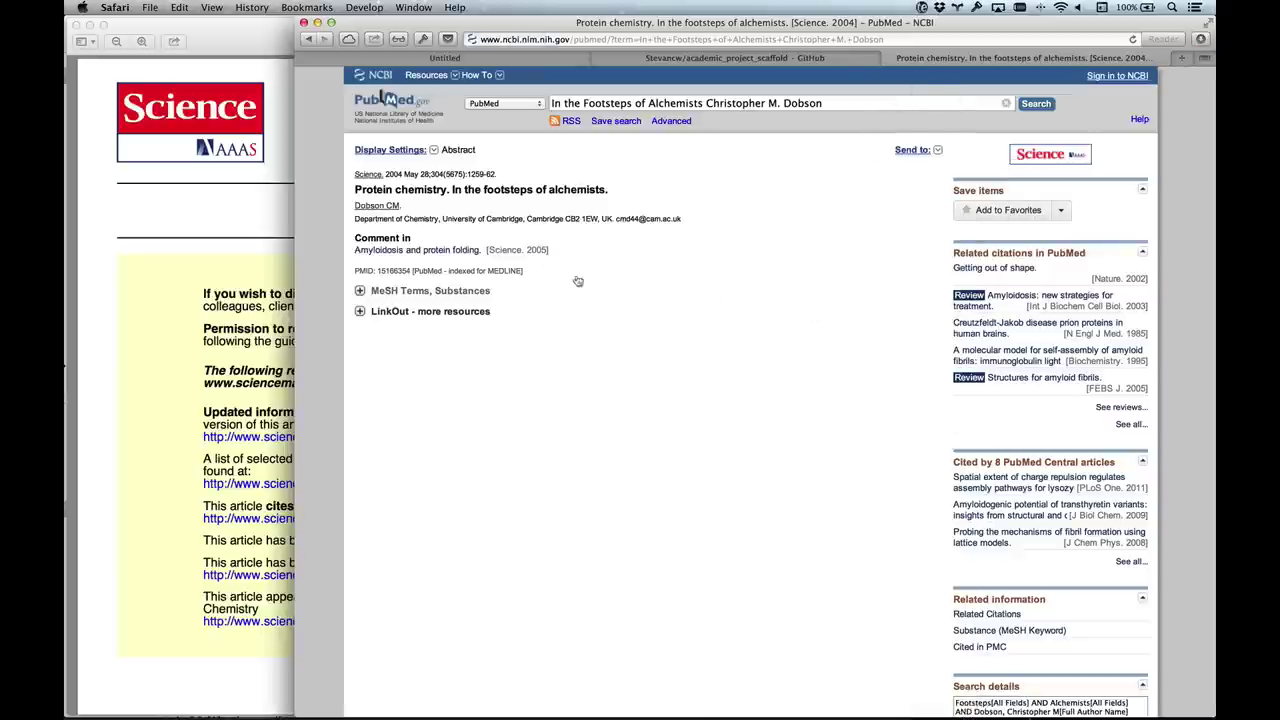
Close the Science PDF in Preview and move the file from Downloads into the article_store folder in Finder
{"action": "left_click", "coordinate": [216, 83]}
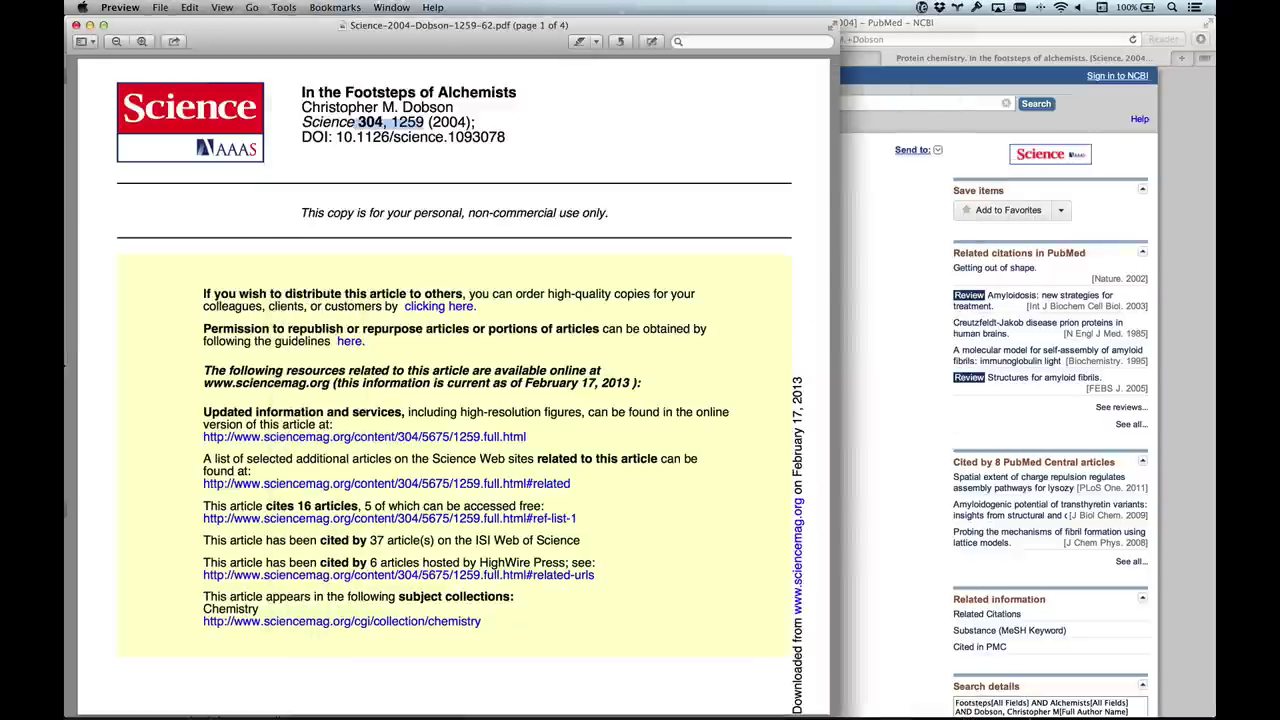
{"action": "left_click", "coordinate": [75, 24]}
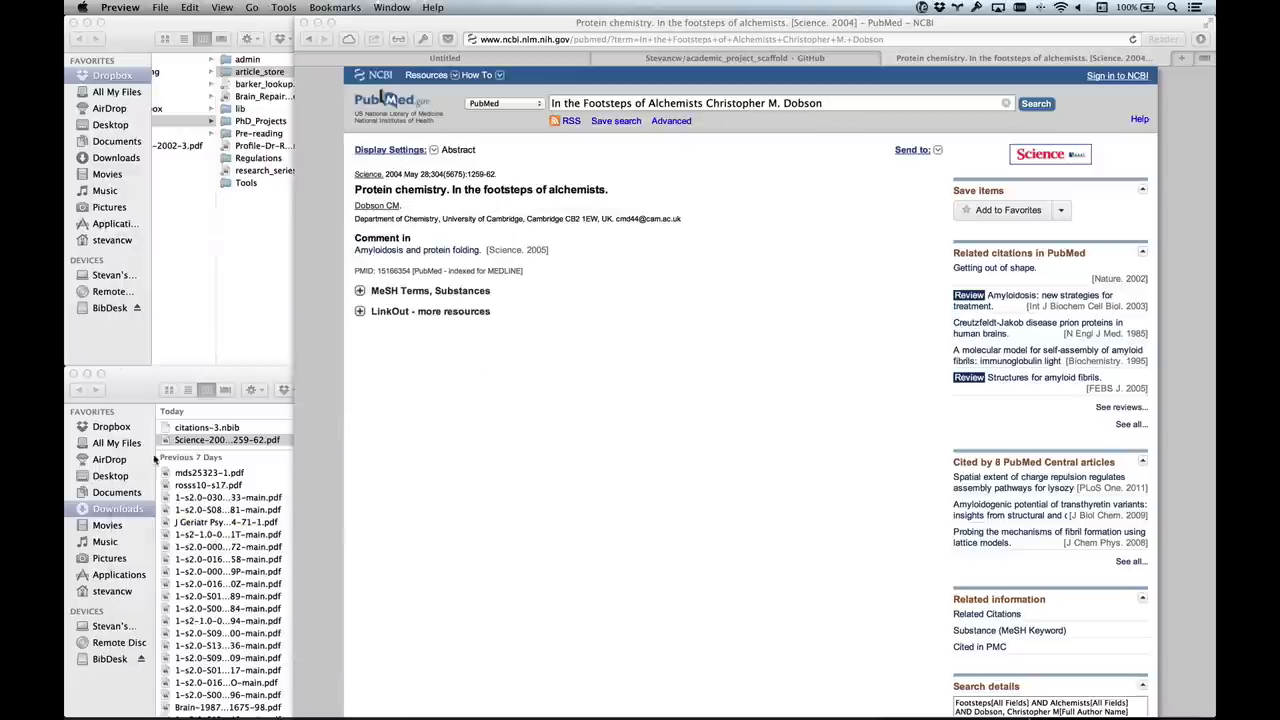
{"action": "left_click", "coordinate": [131, 389]}
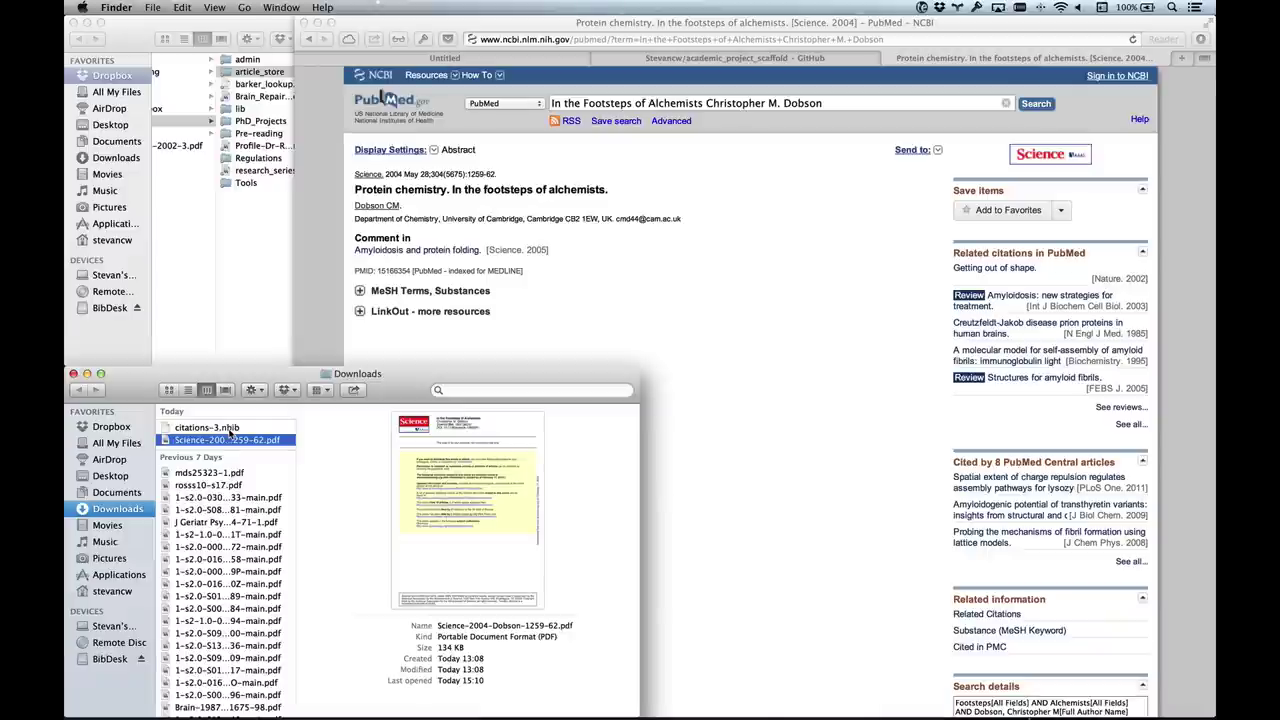
{"action": "left_click", "coordinate": [232, 296]}
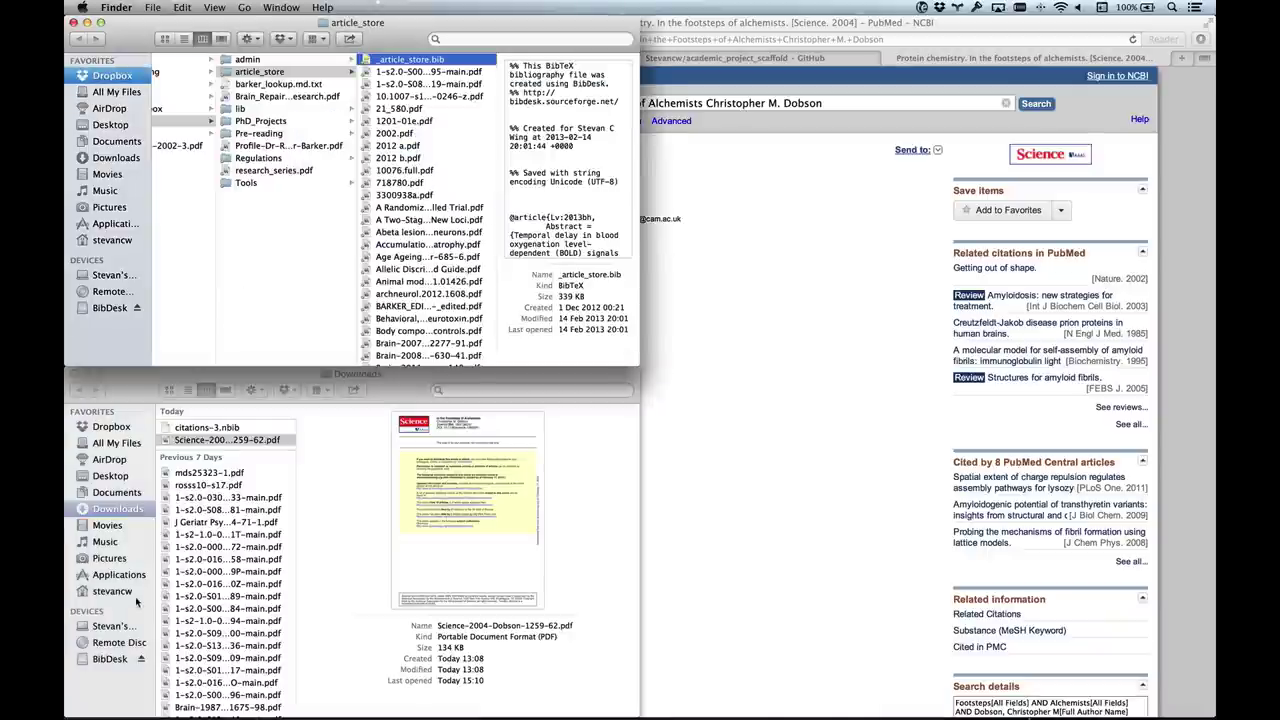
{"action": "left_click", "coordinate": [199, 442]}
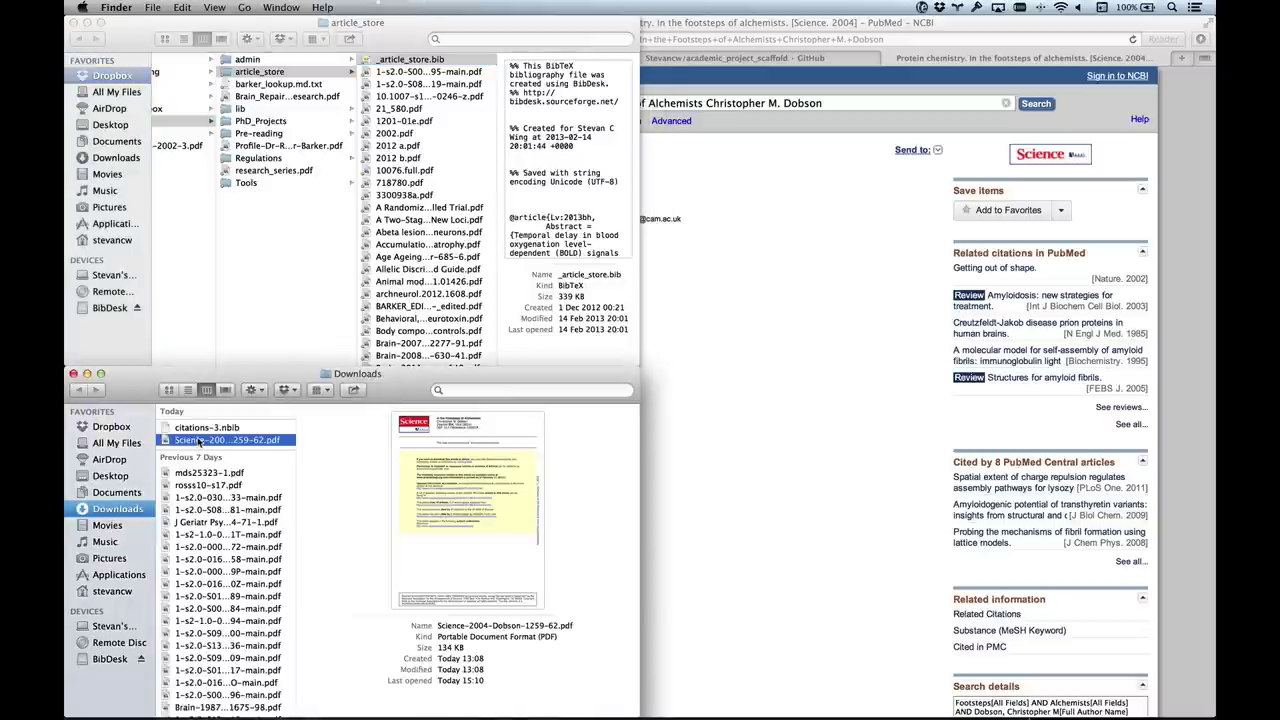
{"action": "left_click_drag", "start_coordinate": [199, 442], "coordinate": [400, 295]}
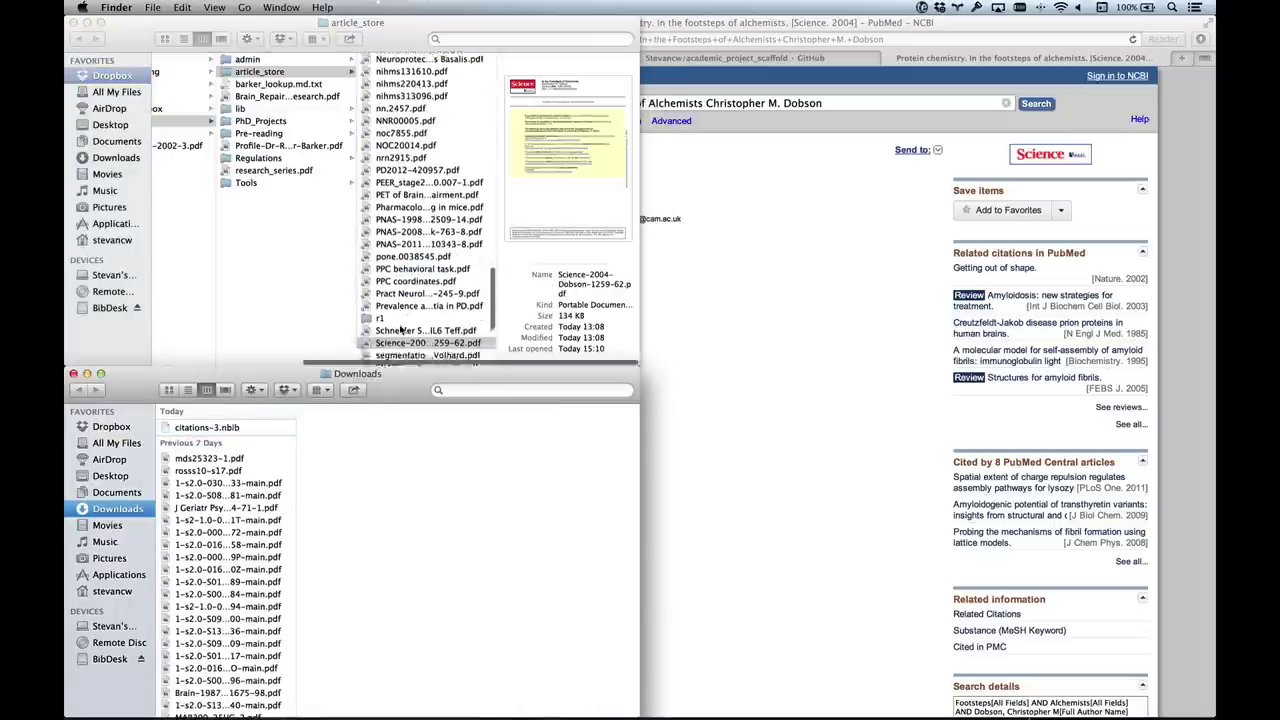
Open _article_store.bib in BibDesk, place its window clear of citations-3.nbib in Downloads and browse the publication list
{"action": "left_click", "coordinate": [225, 428]}
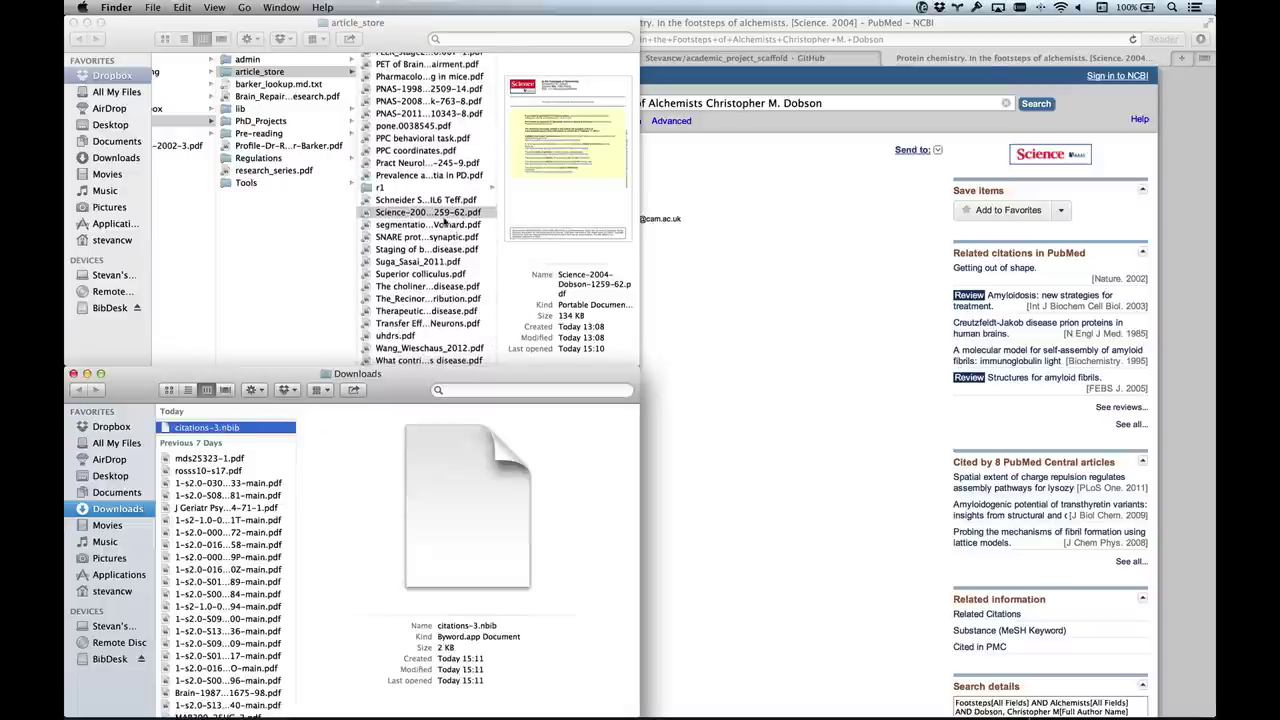
{"action": "scroll", "coordinate": [440, 218], "scroll_direction": "up", "scroll_amount": 10}
{"action": "scroll", "coordinate": [437, 216], "scroll_direction": "up", "scroll_amount": 10}
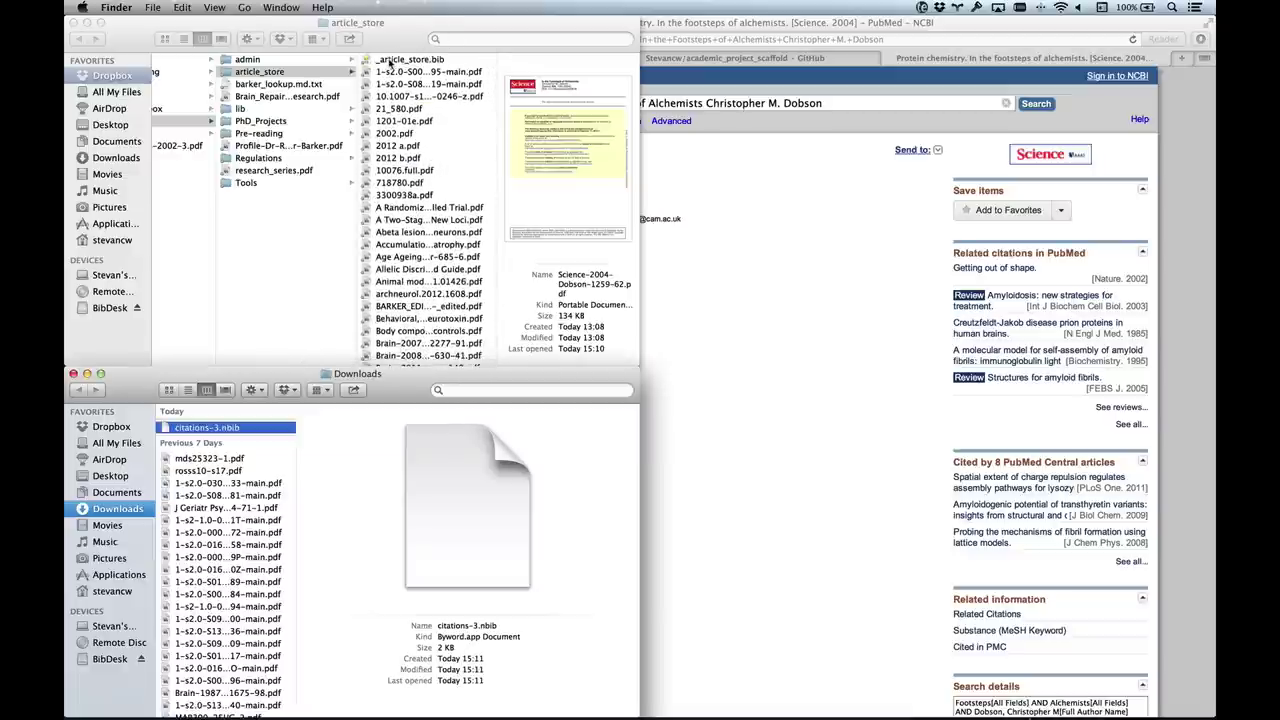
{"action": "left_click", "coordinate": [390, 62]}
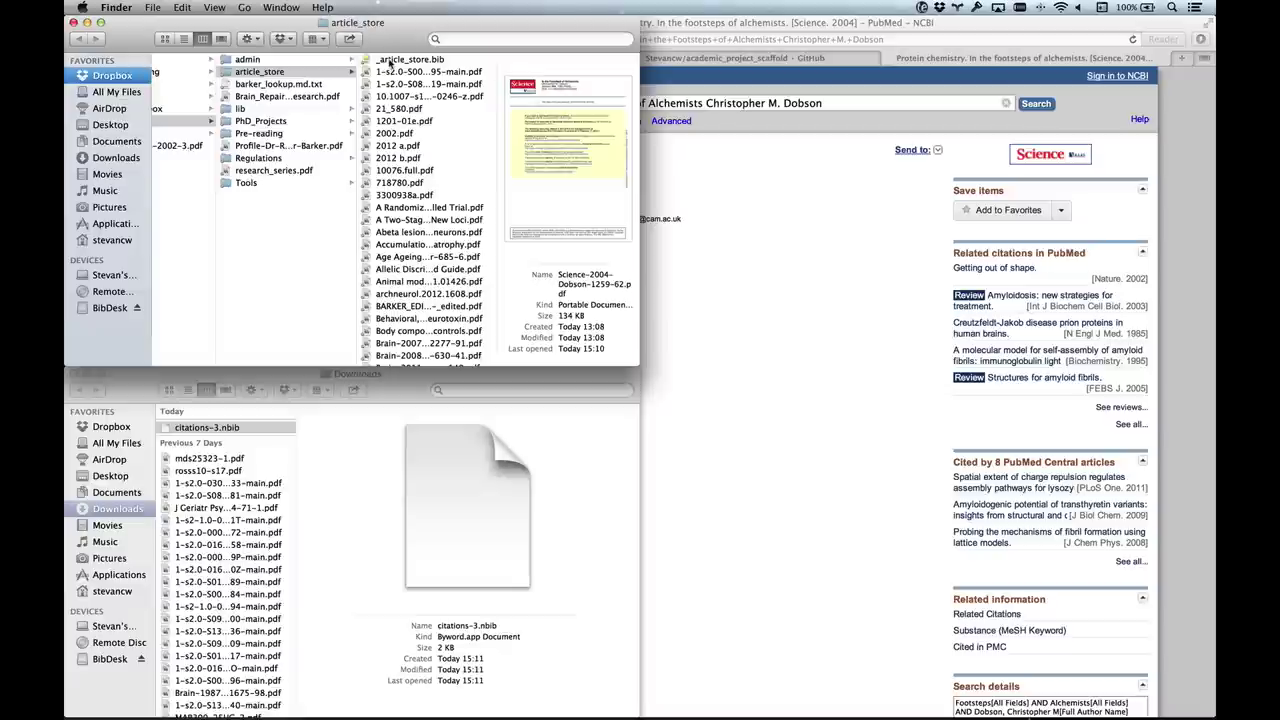
{"action": "double_click", "coordinate": [390, 62]}
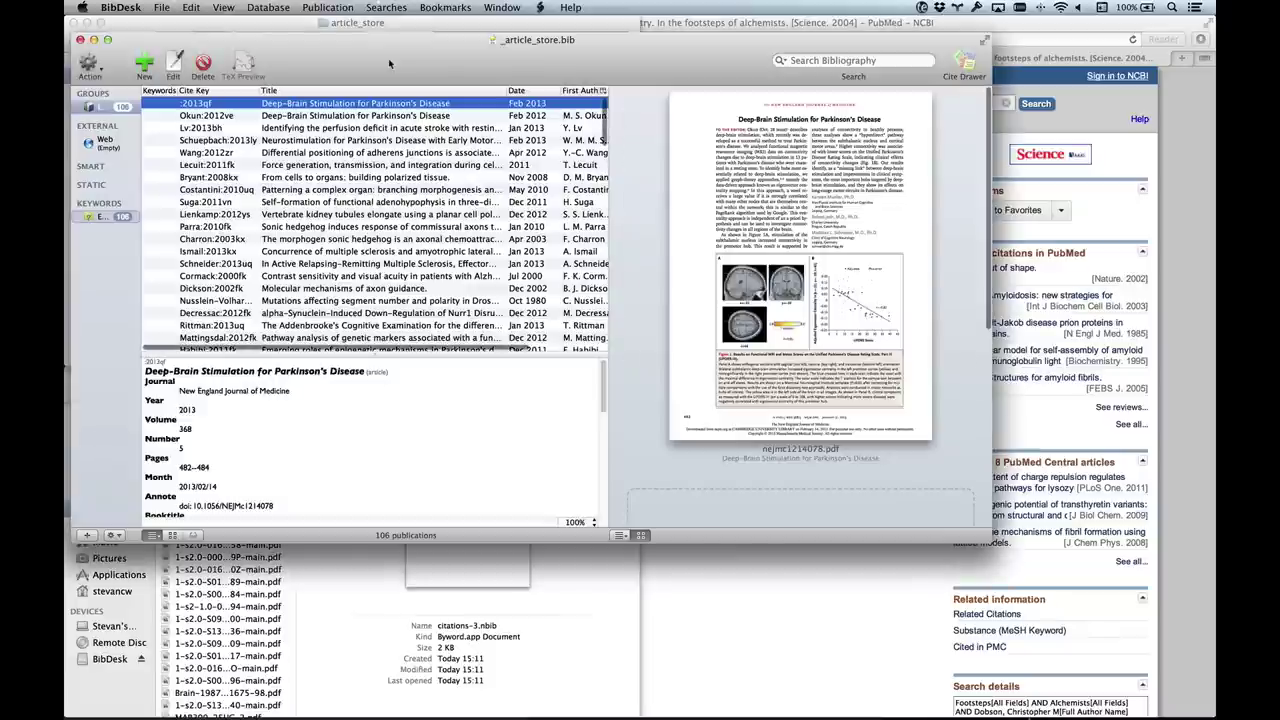
{"action": "left_click_drag", "start_coordinate": [388, 58], "coordinate": [599, 112]}
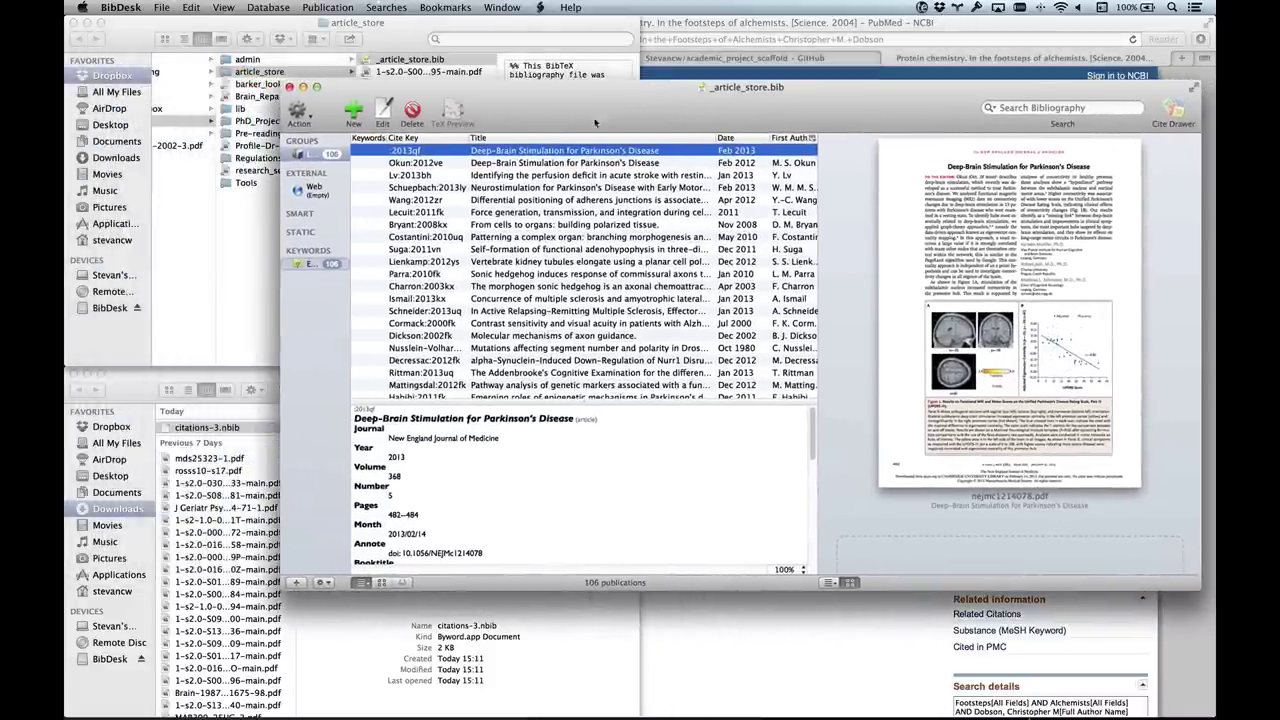
{"action": "scroll", "coordinate": [544, 248], "scroll_direction": "down", "scroll_amount": 10}
{"action": "scroll", "coordinate": [544, 248], "scroll_direction": "down", "scroll_amount": 15}
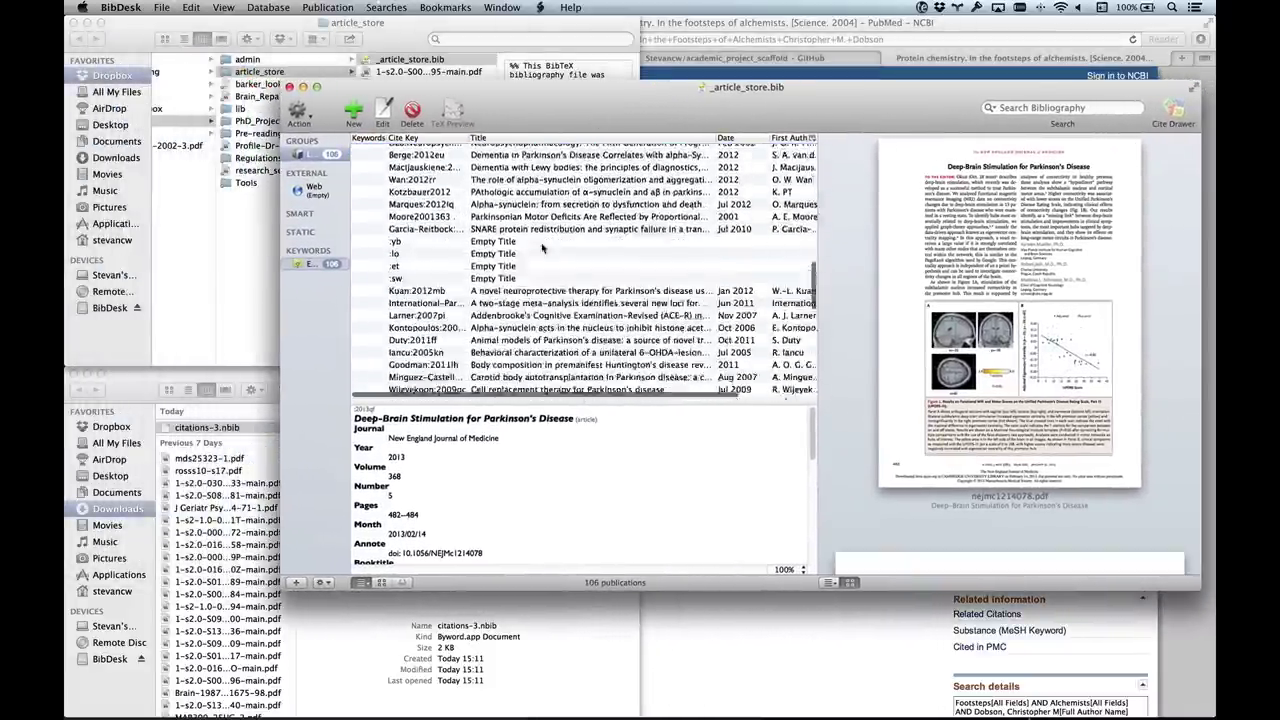
Copy the citation text from citations-3.nbib in Byword and paste it into _article_store.bib in BibDesk as a new publication
{"action": "scroll", "coordinate": [542, 248], "scroll_direction": "up", "scroll_amount": 20}
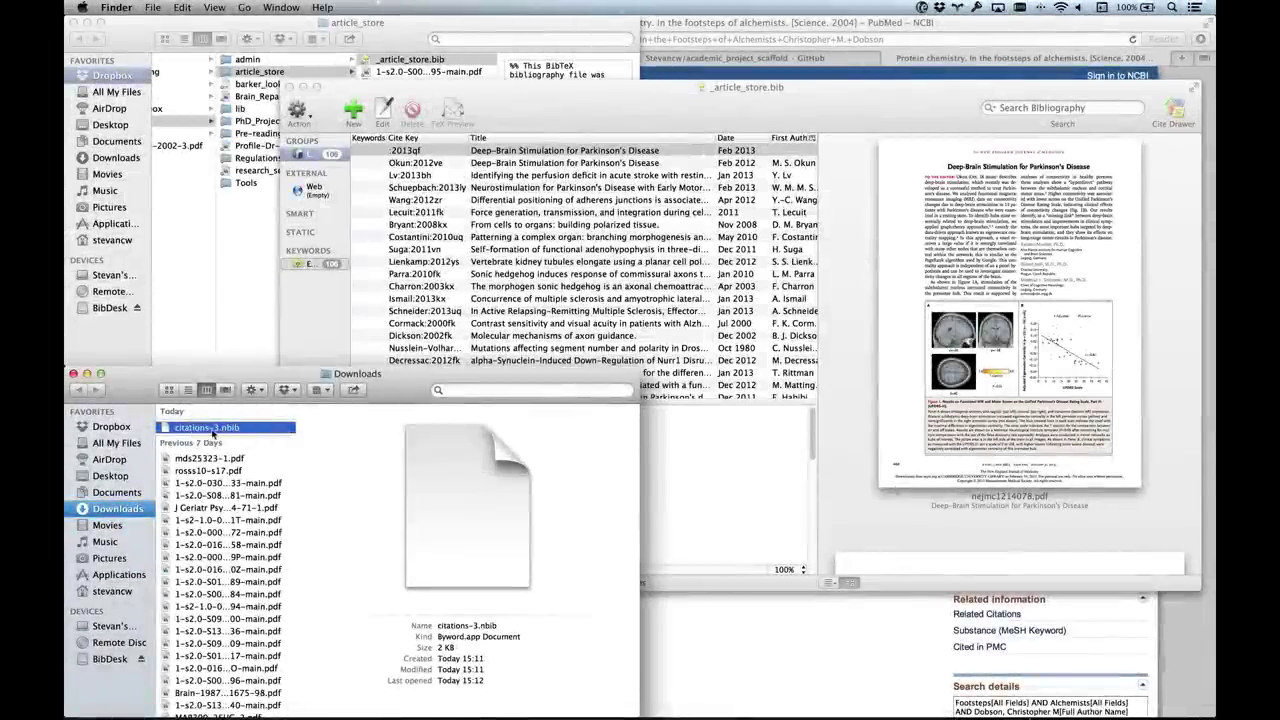
{"action": "double_click", "coordinate": [212, 428]}
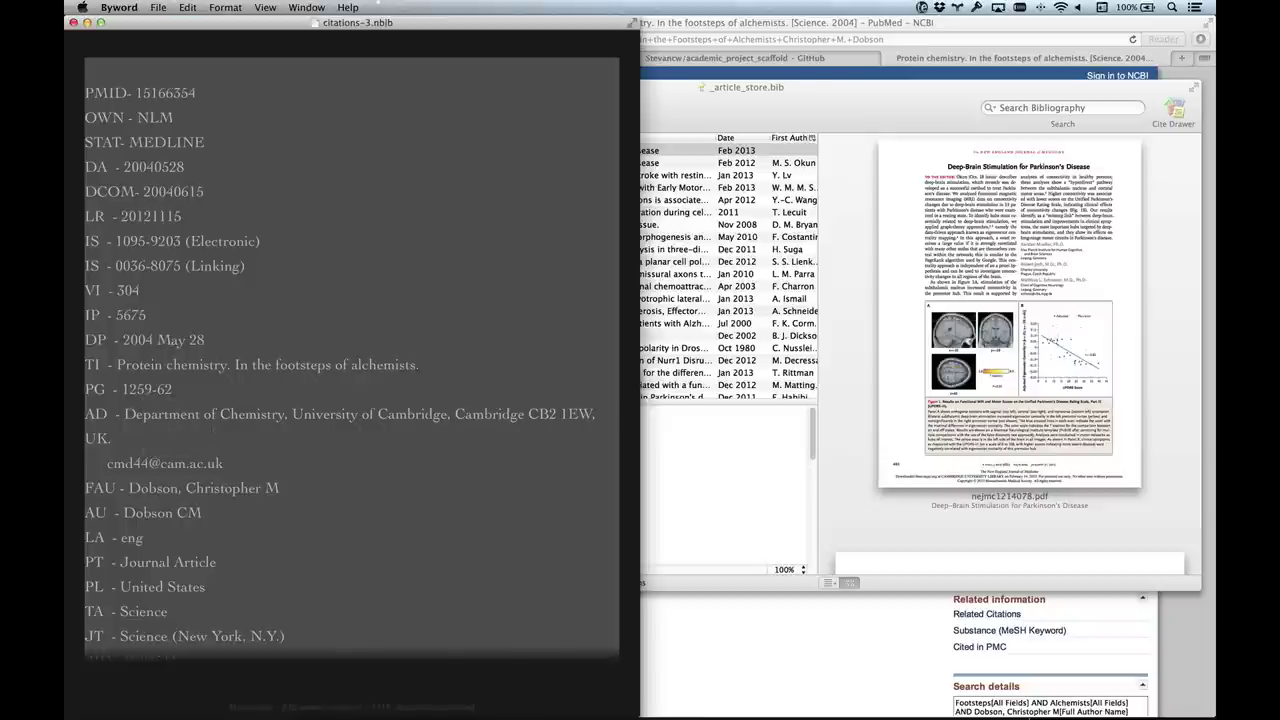
{"action": "key", "text": "super+w"}
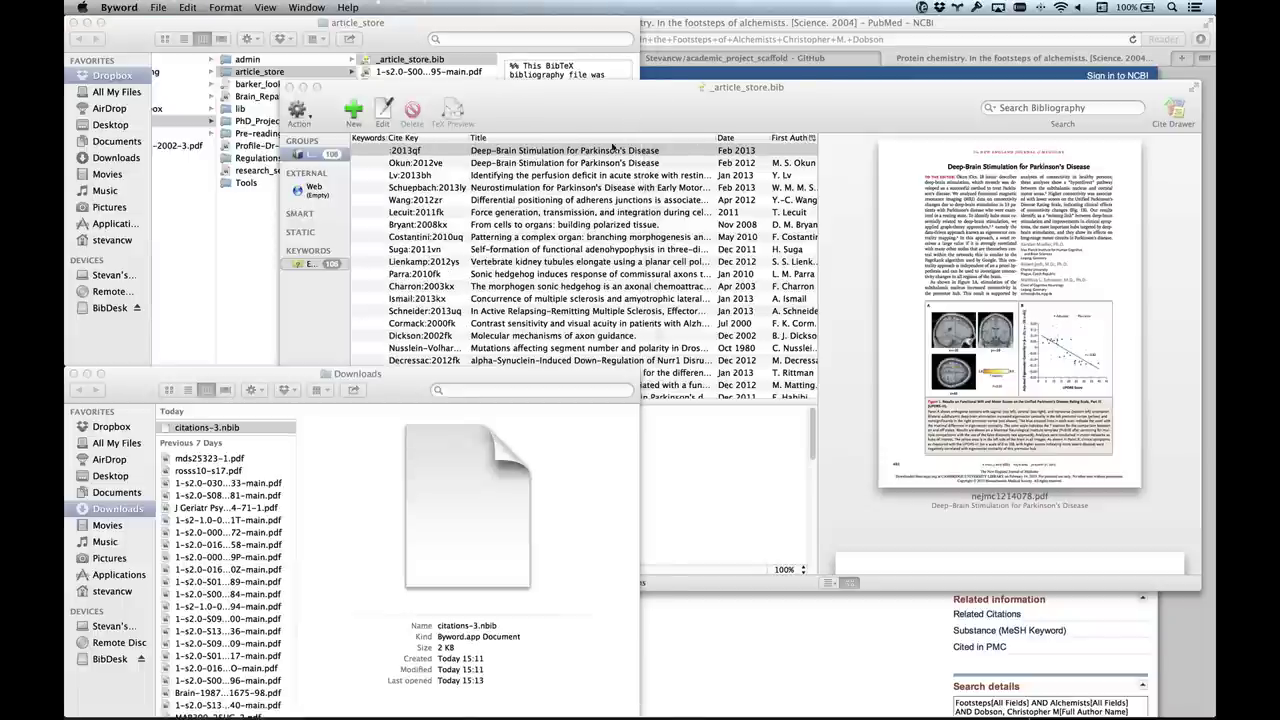
{"action": "left_click", "coordinate": [615, 121]}
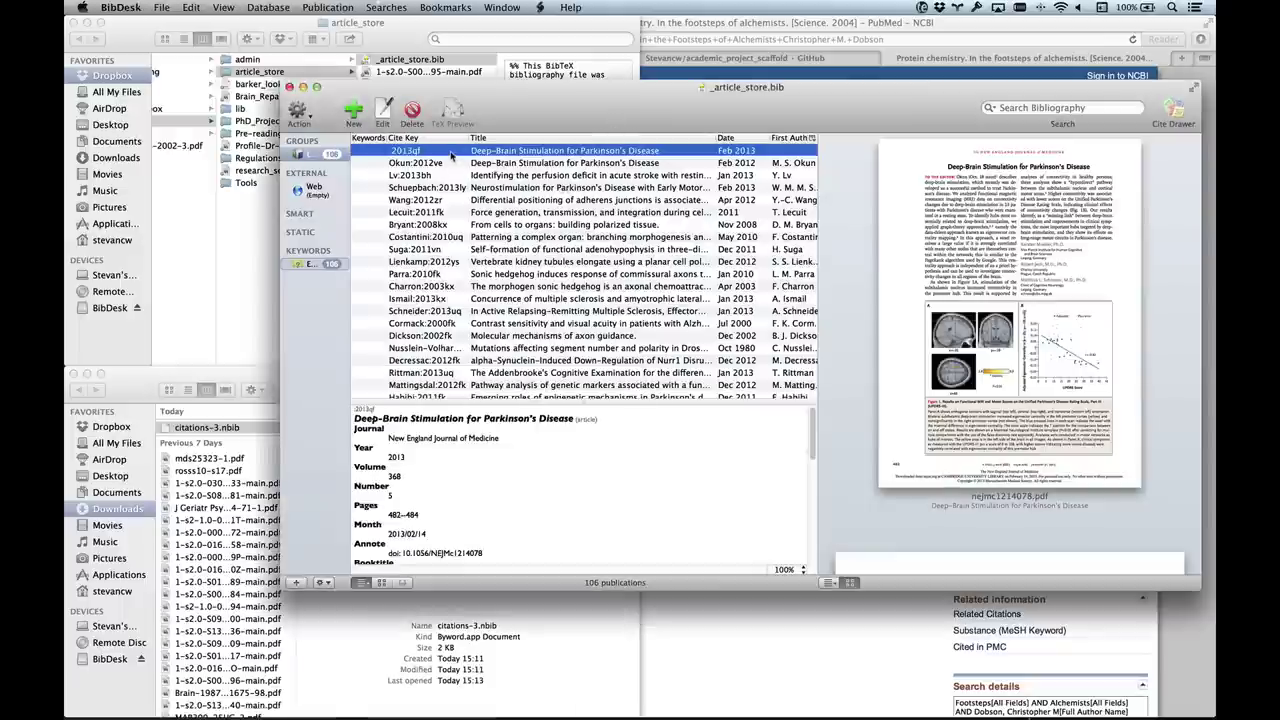
{"action": "key", "text": "super+v"}
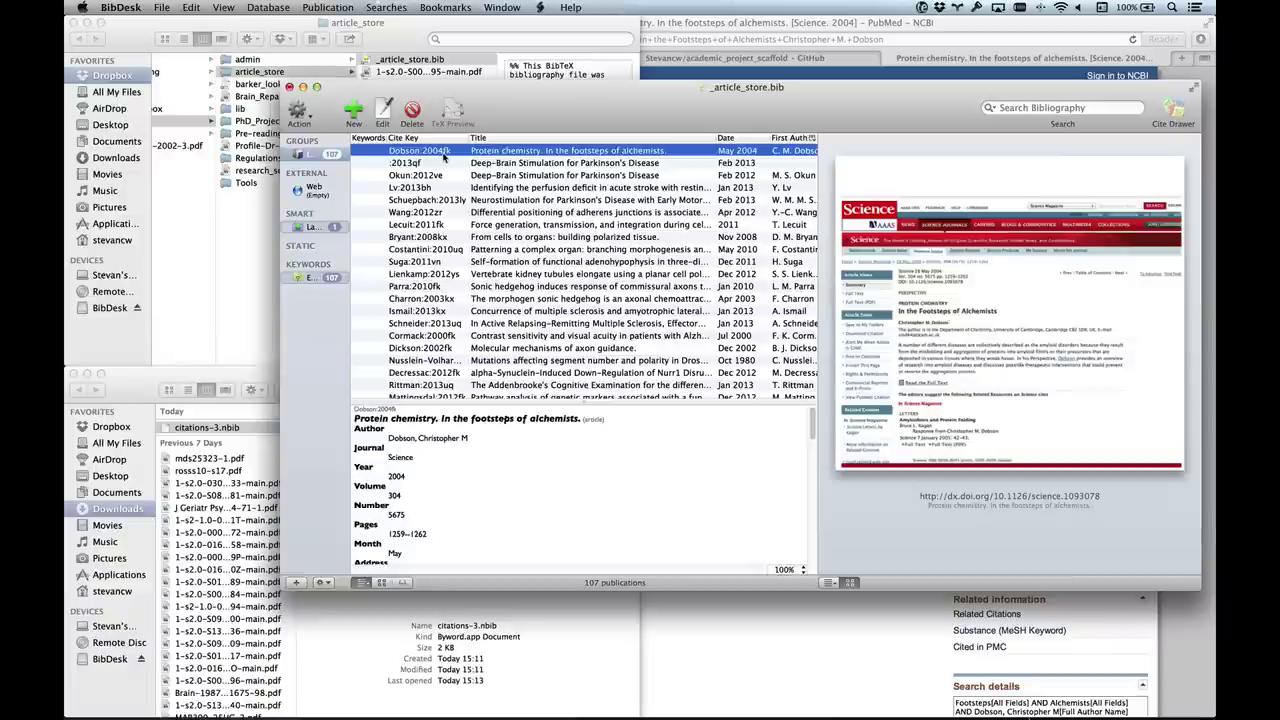
Compare the attachments of the two Deep-Brain Stimulation entries with the new Protein chemistry entry
{"action": "left_click", "coordinate": [438, 165]}
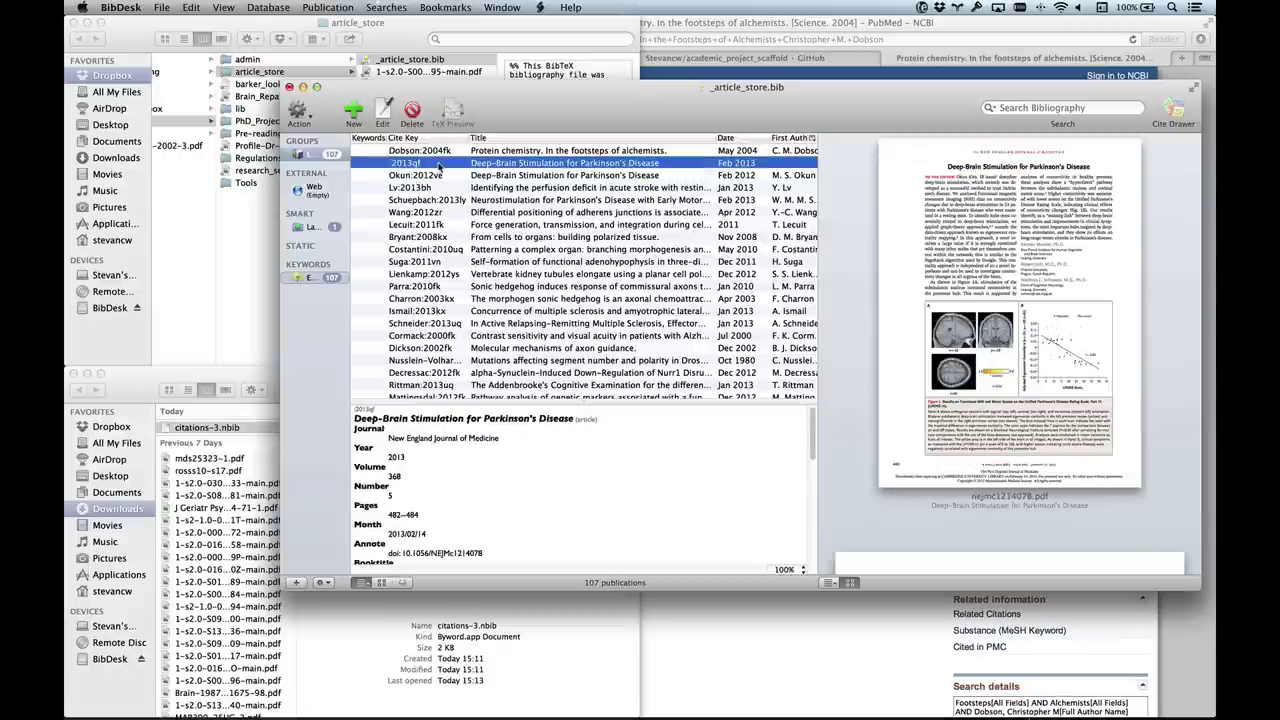
{"action": "left_click", "coordinate": [437, 174]}
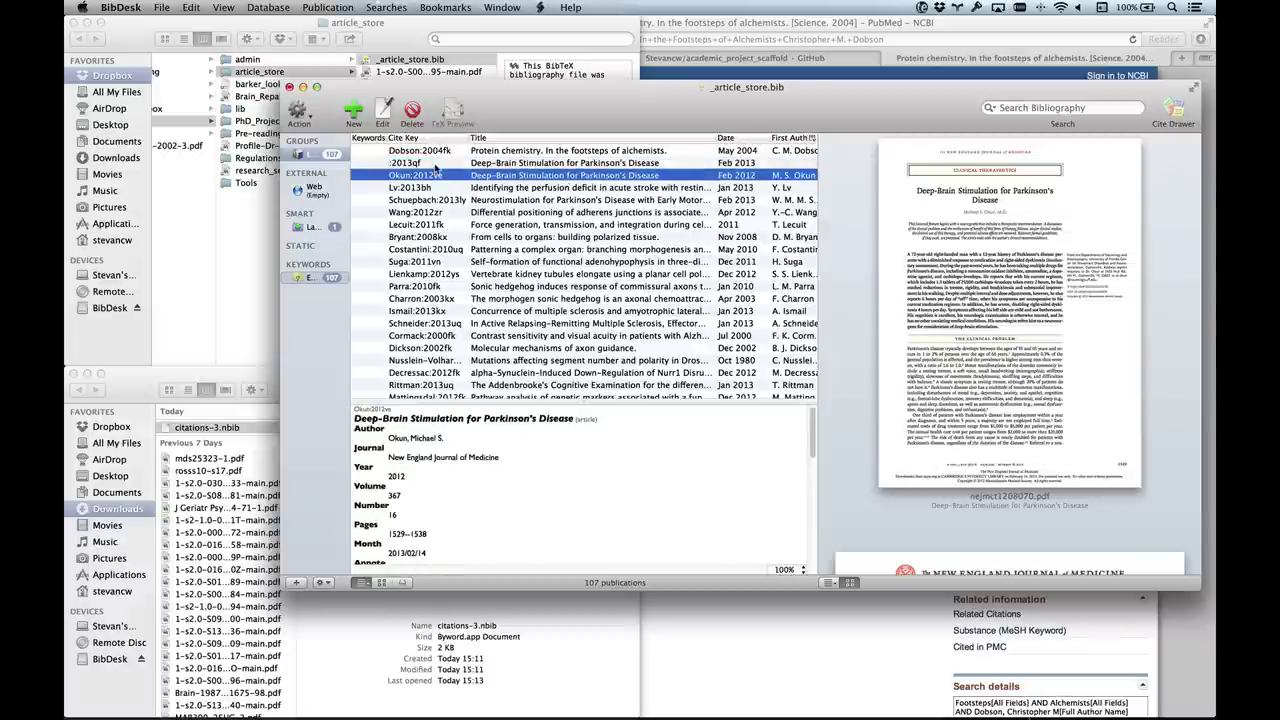
{"action": "left_click", "coordinate": [436, 163]}
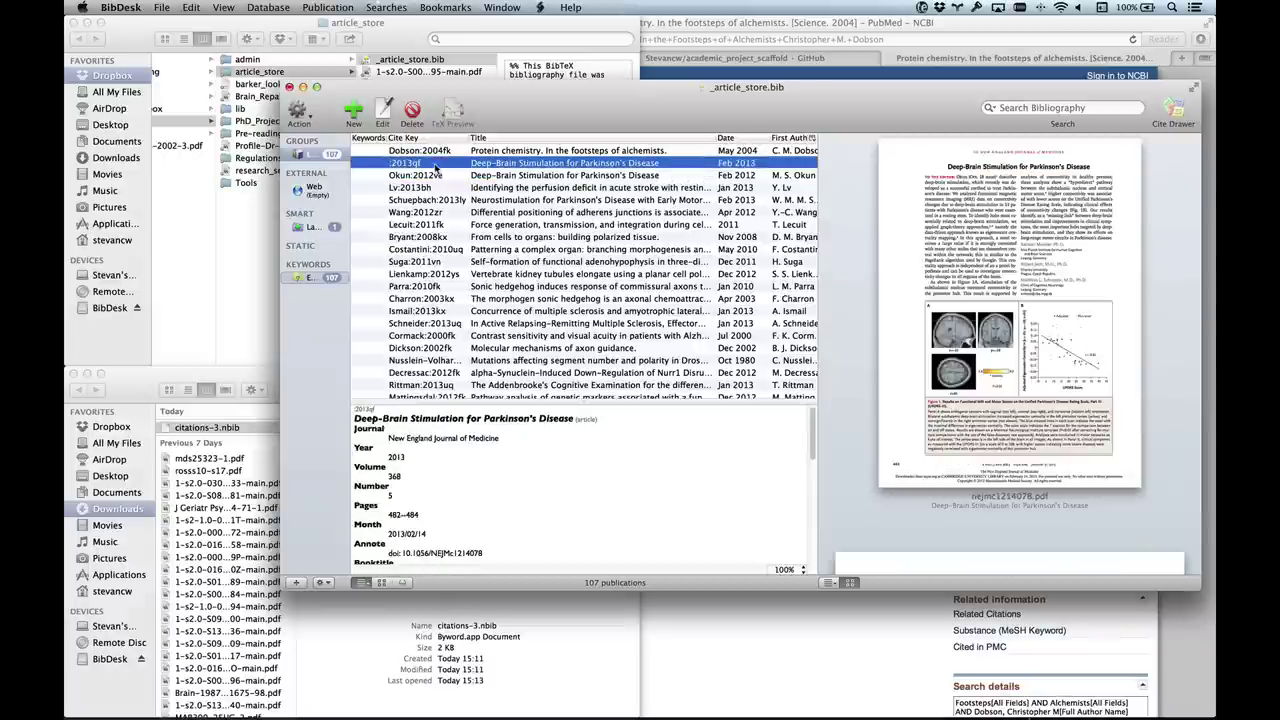
{"action": "left_click", "coordinate": [437, 150]}
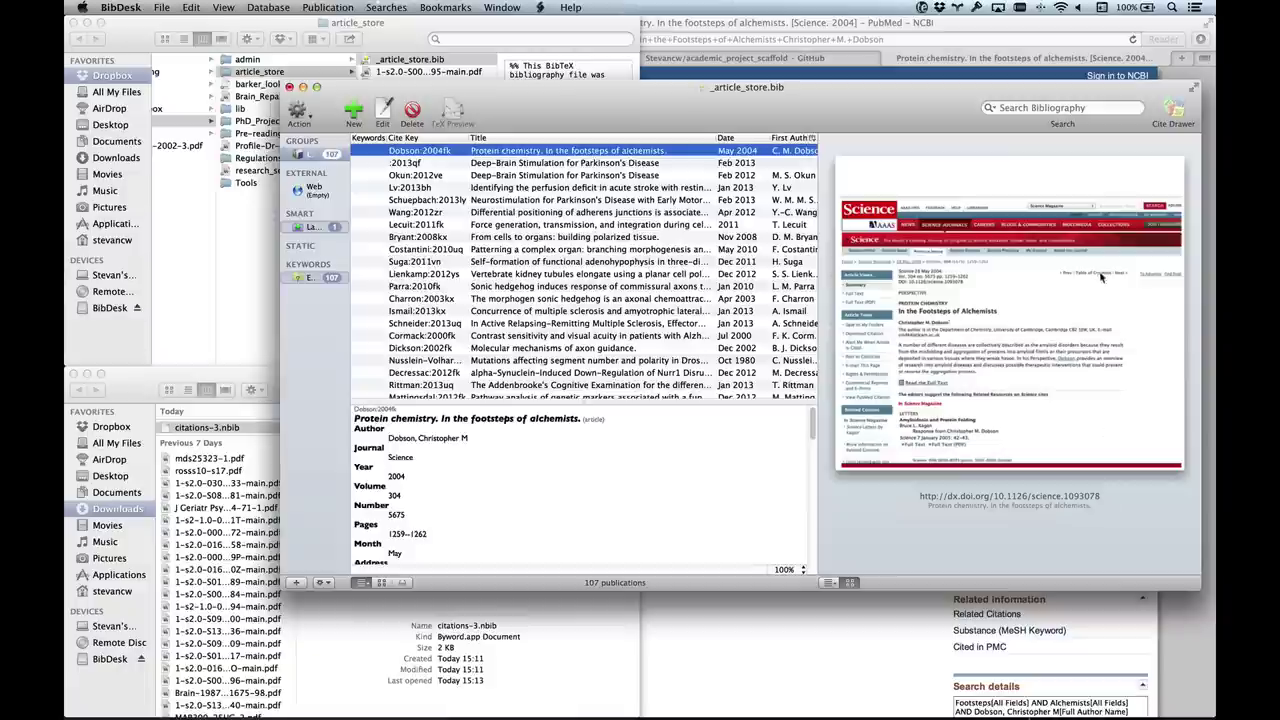
Find the 2004 Science PDF in the article_store folder in Finder, preview it and attach it to the Protein chemistry entry in BibDesk
{"action": "left_click", "coordinate": [152, 397]}
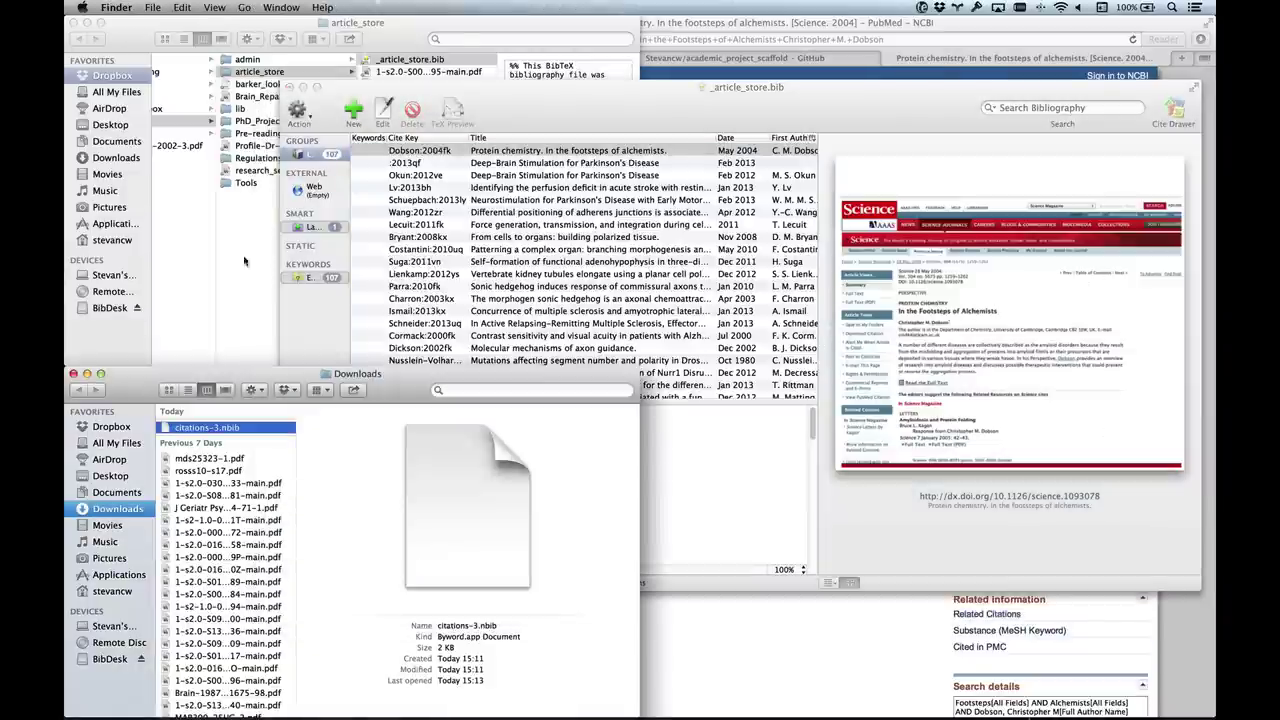
{"action": "left_click", "coordinate": [402, 45]}
{"action": "scroll", "coordinate": [436, 257], "scroll_direction": "down", "scroll_amount": 5}
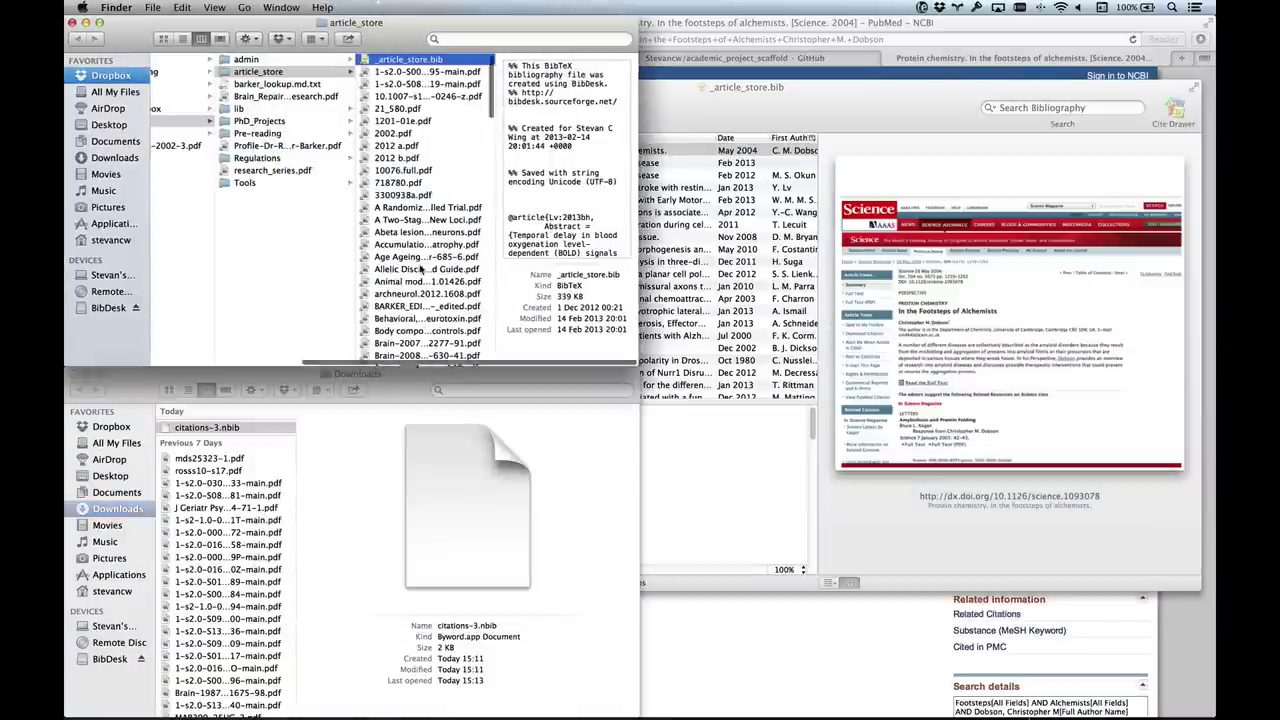
{"action": "scroll", "coordinate": [421, 268], "scroll_direction": "down", "scroll_amount": 15}
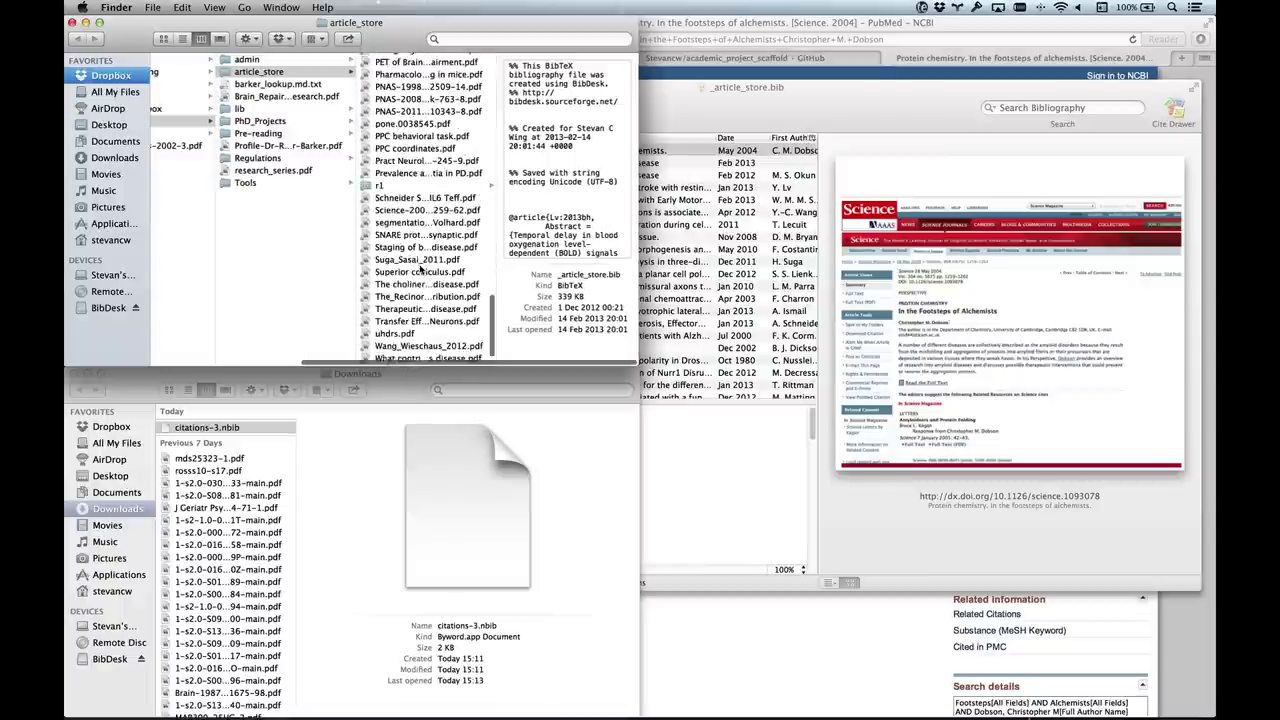
{"action": "scroll", "coordinate": [421, 268], "scroll_direction": "up", "scroll_amount": 4}
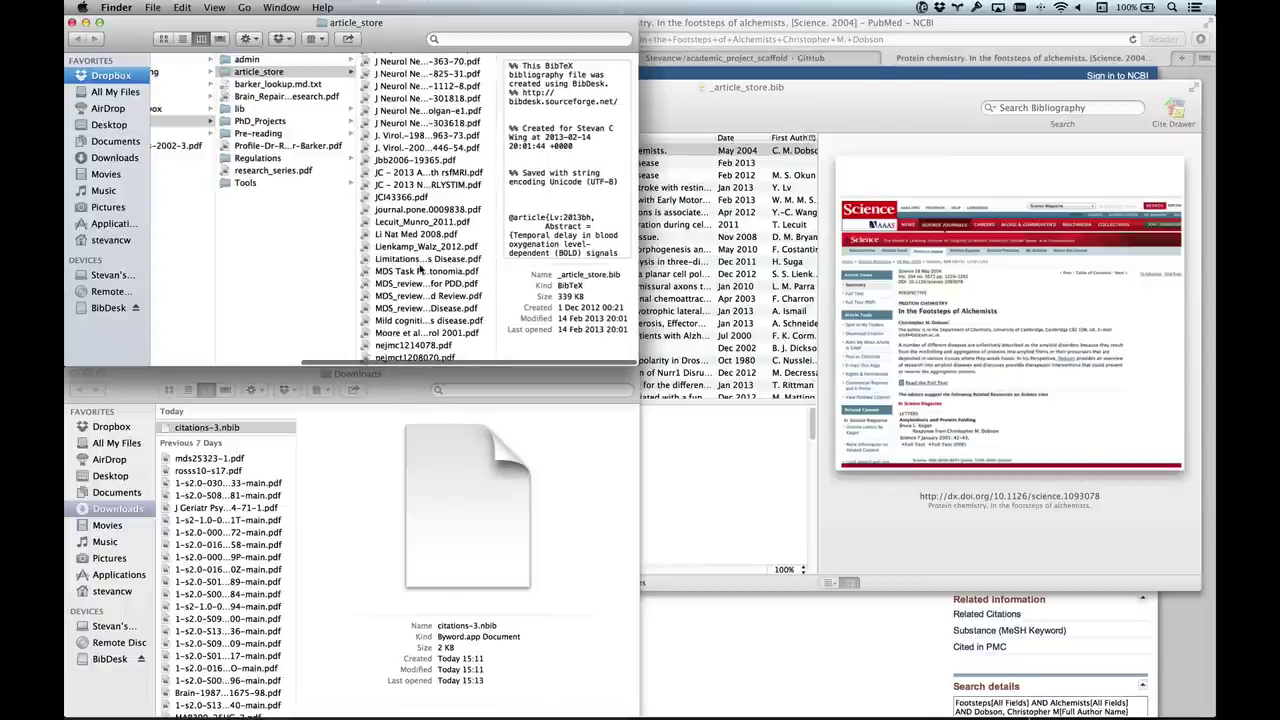
{"action": "scroll", "coordinate": [421, 268], "scroll_direction": "down", "scroll_amount": 10}
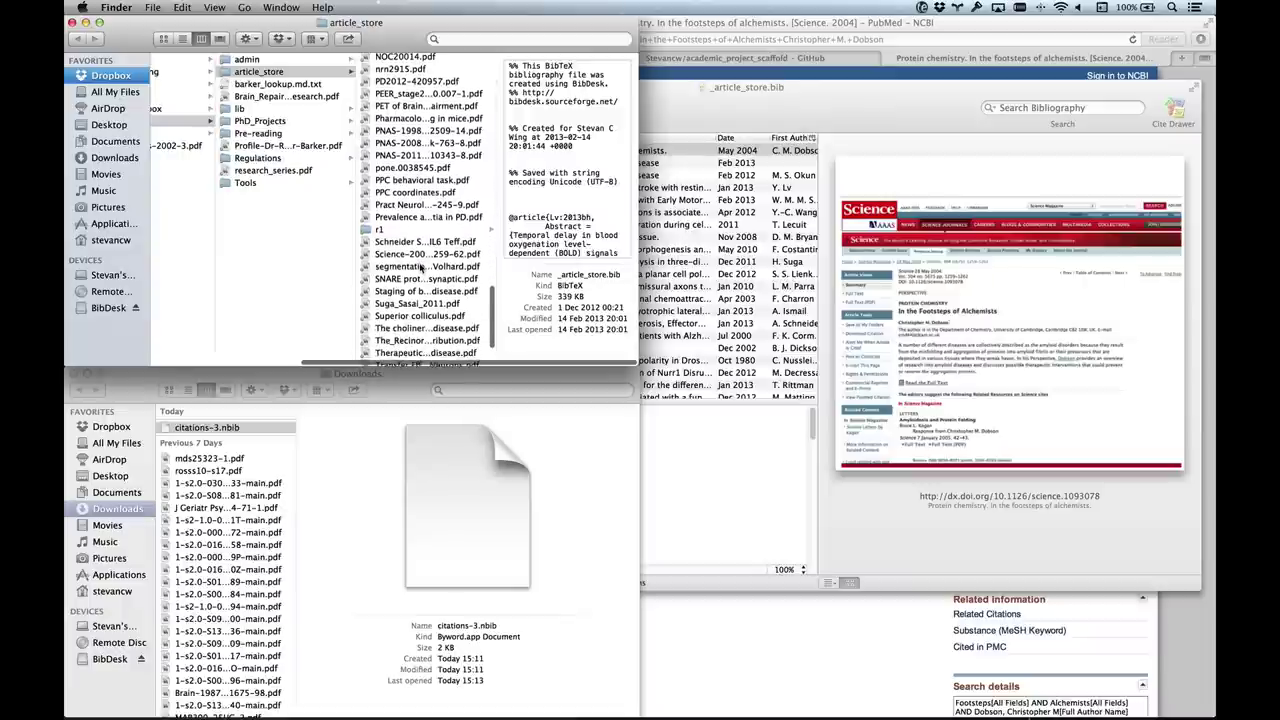
{"action": "left_click", "coordinate": [421, 256]}
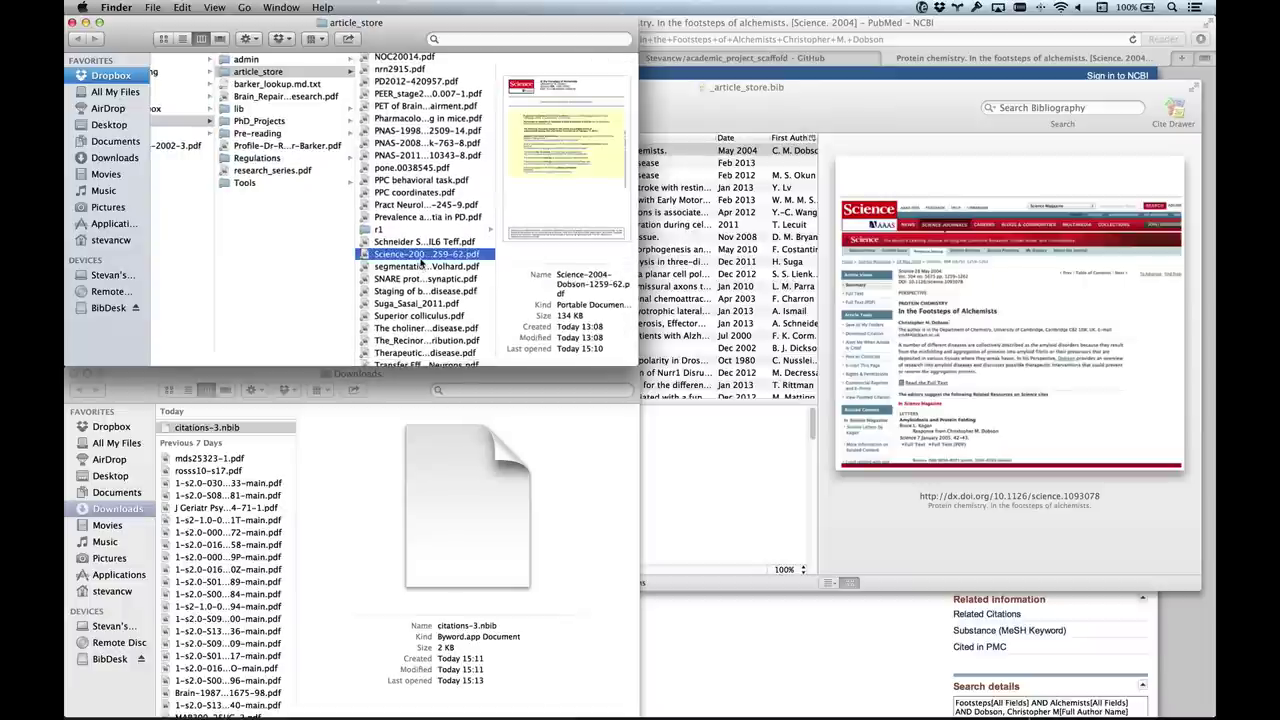
{"action": "key", "text": "space"}
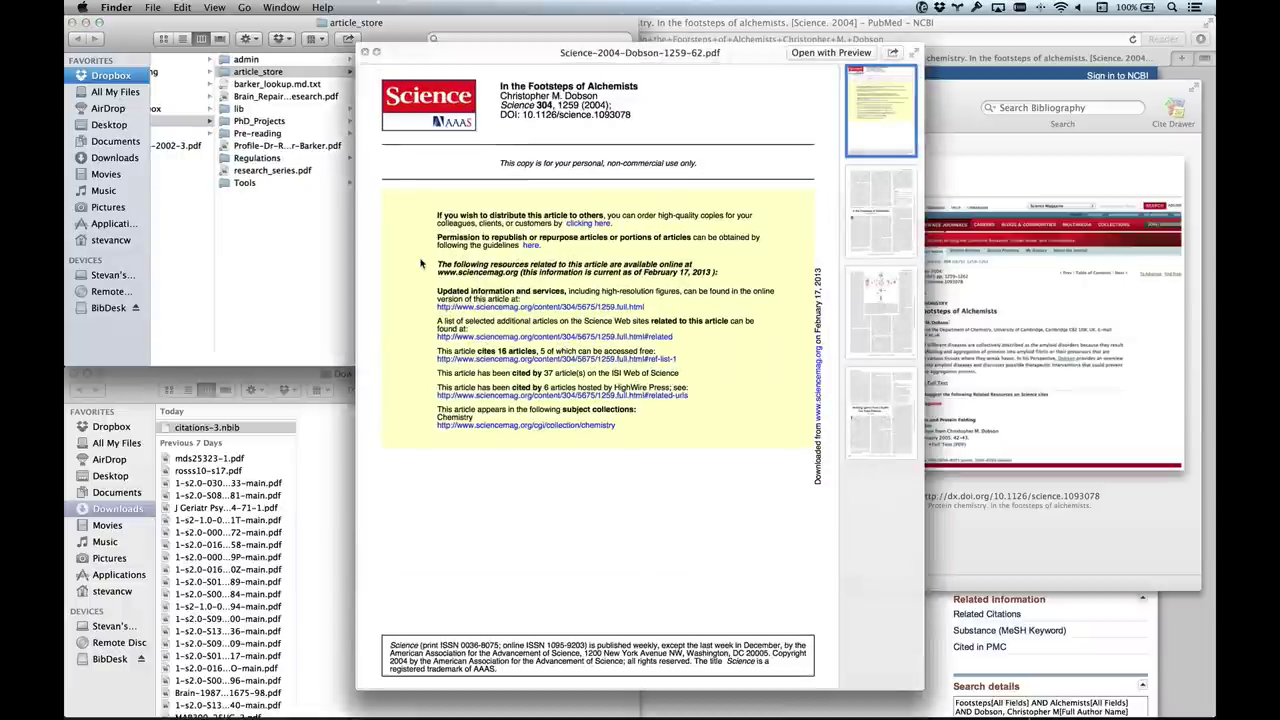
{"action": "key", "text": "space"}
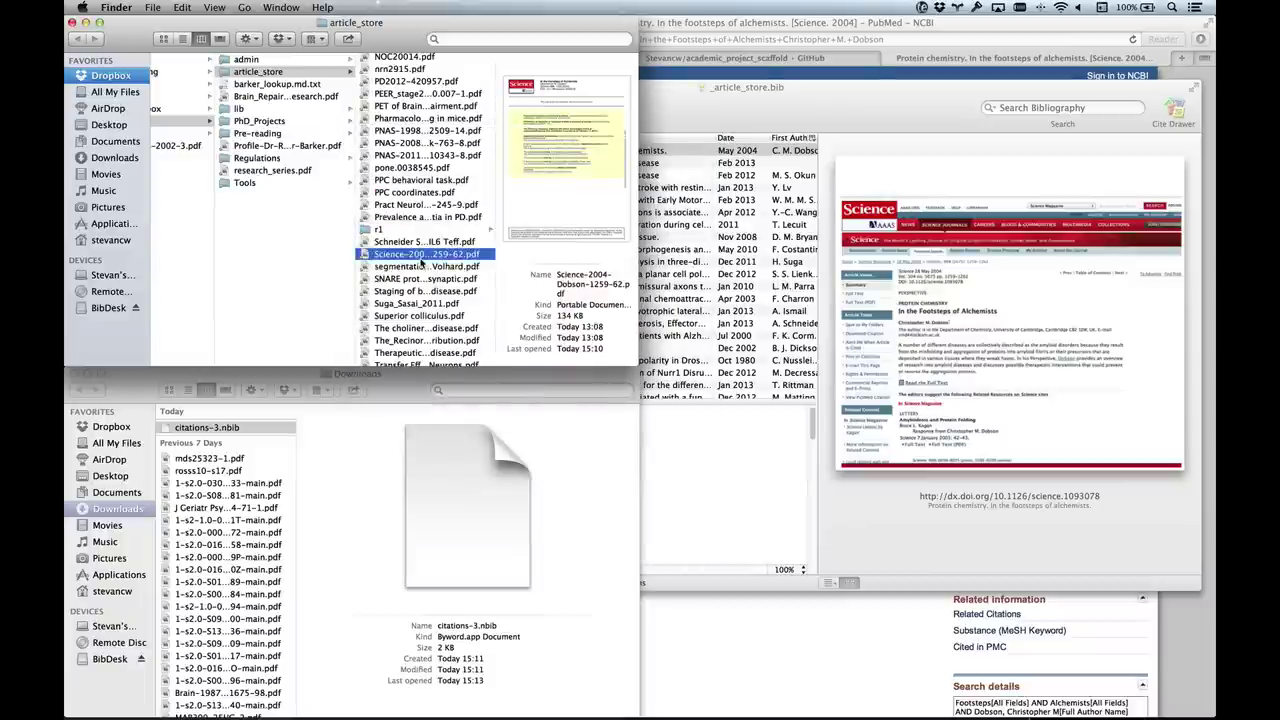
{"action": "left_click_drag", "start_coordinate": [421, 256], "coordinate": [980, 136]}
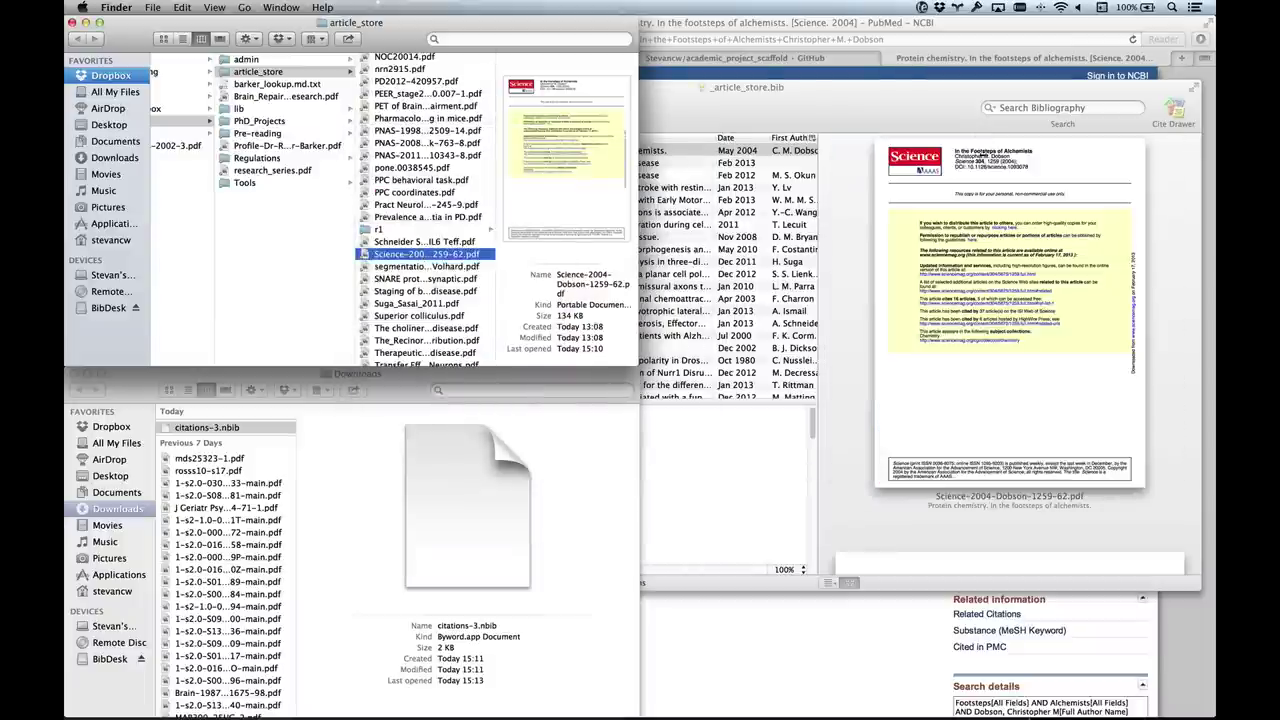
Check the Local Files path in the Protein chemistry entry's details, and open the linked PDF in Preview and close it
{"action": "left_click", "coordinate": [864, 202]}
{"action": "scroll", "coordinate": [535, 485], "scroll_direction": "down", "scroll_amount": 1}
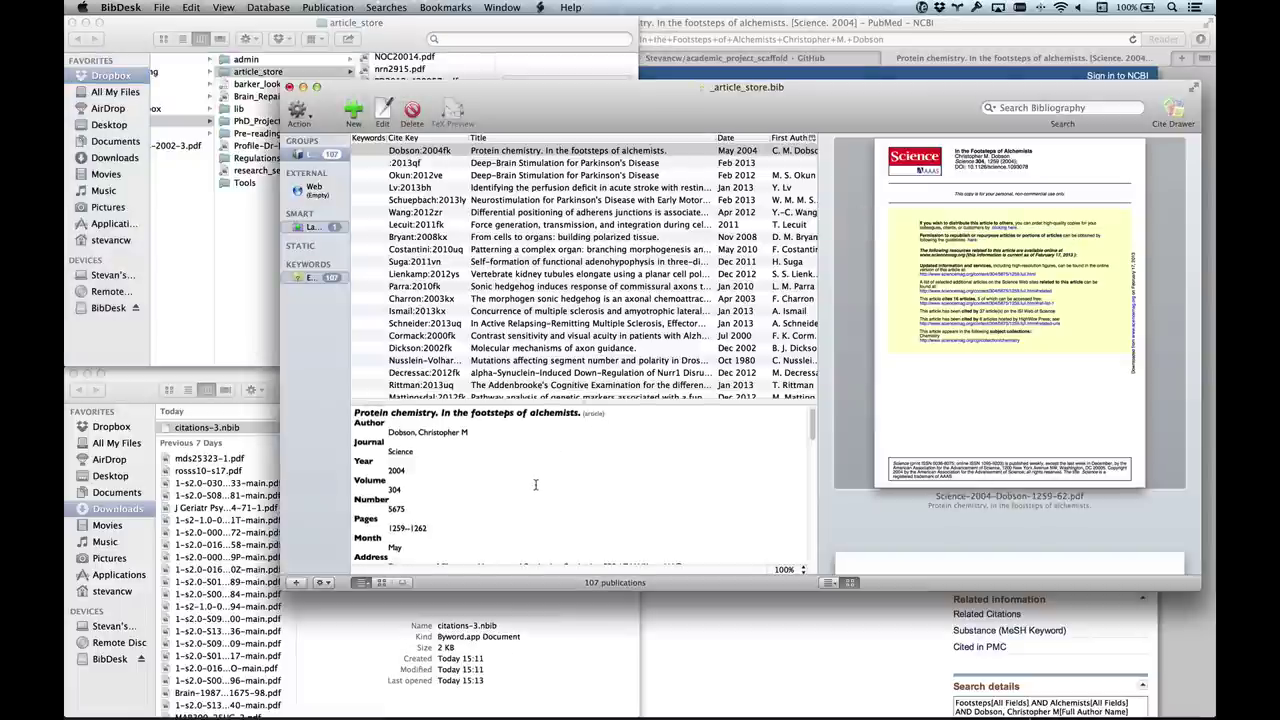
{"action": "scroll", "coordinate": [535, 485], "scroll_direction": "down", "scroll_amount": 10}
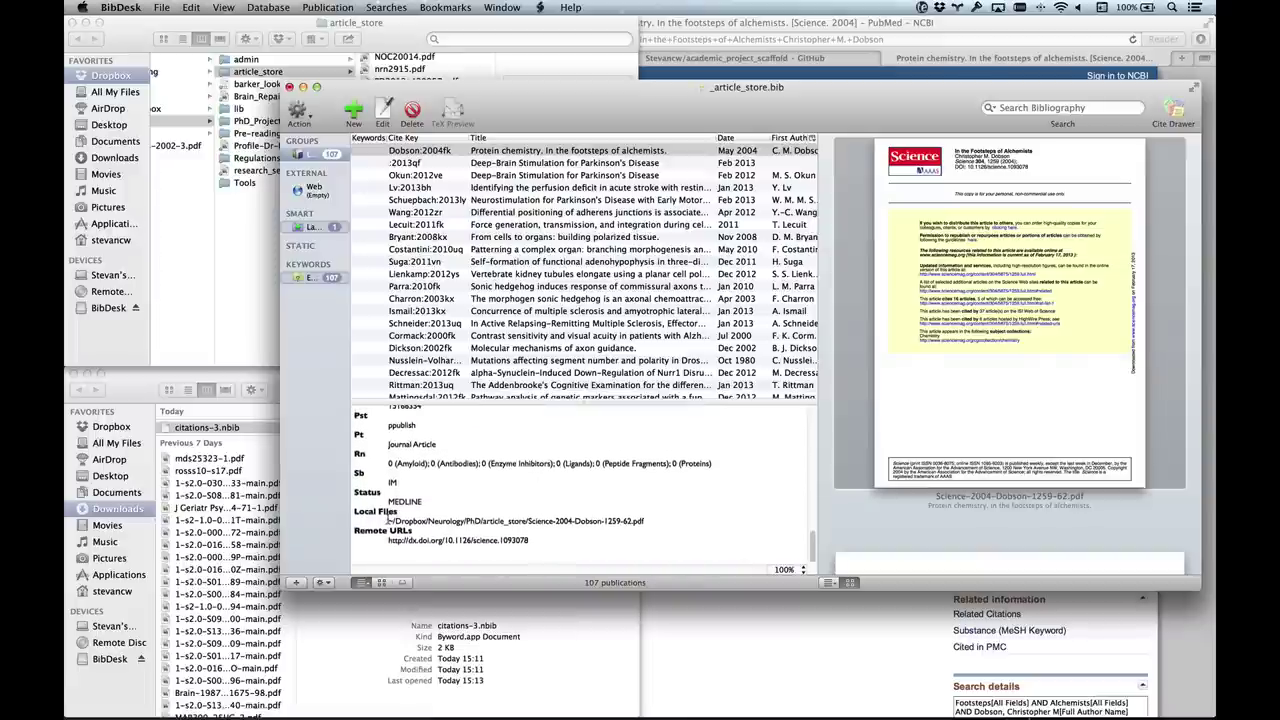
{"action": "left_click_drag", "start_coordinate": [388, 521], "coordinate": [662, 522]}
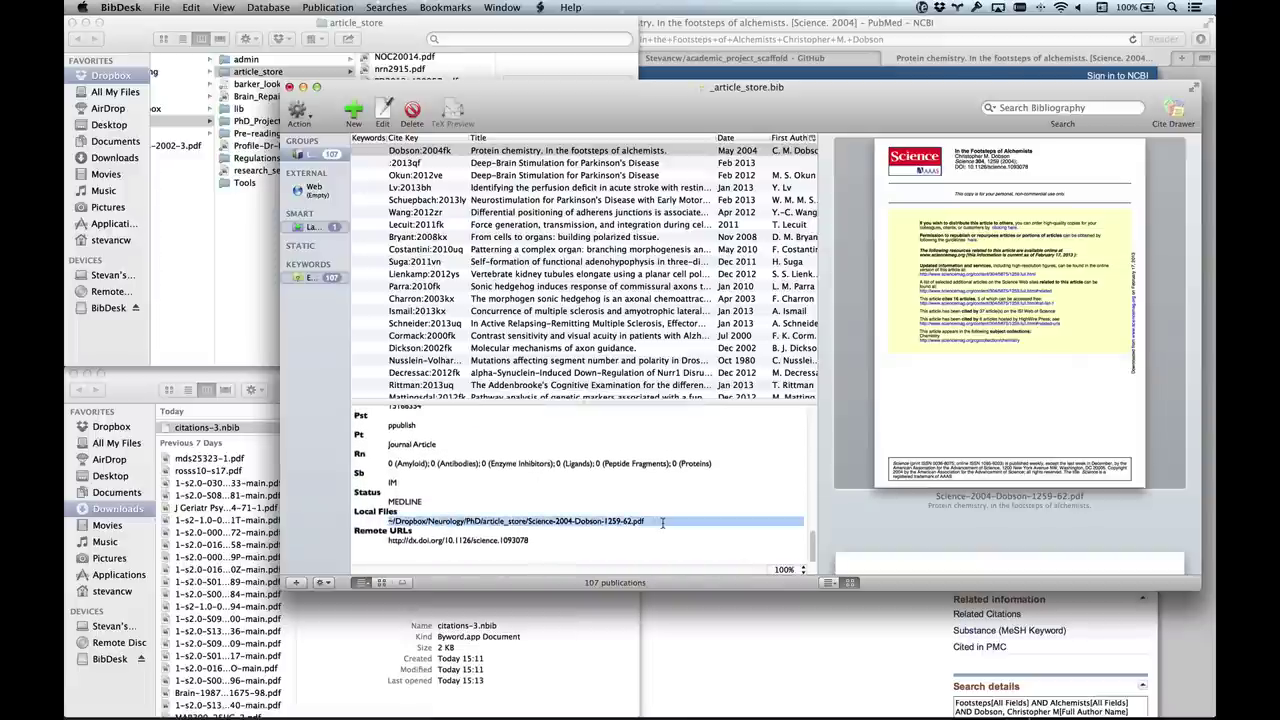
{"action": "double_click", "coordinate": [662, 522]}
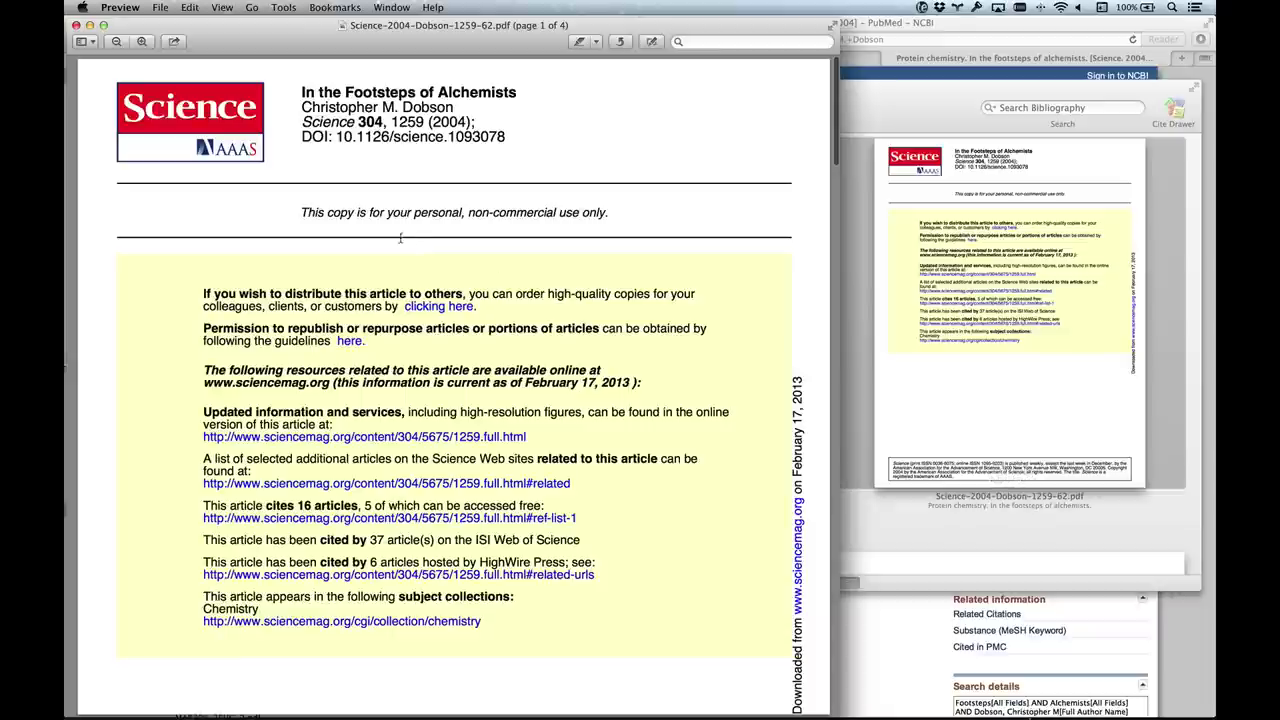
{"action": "left_click", "coordinate": [75, 24]}
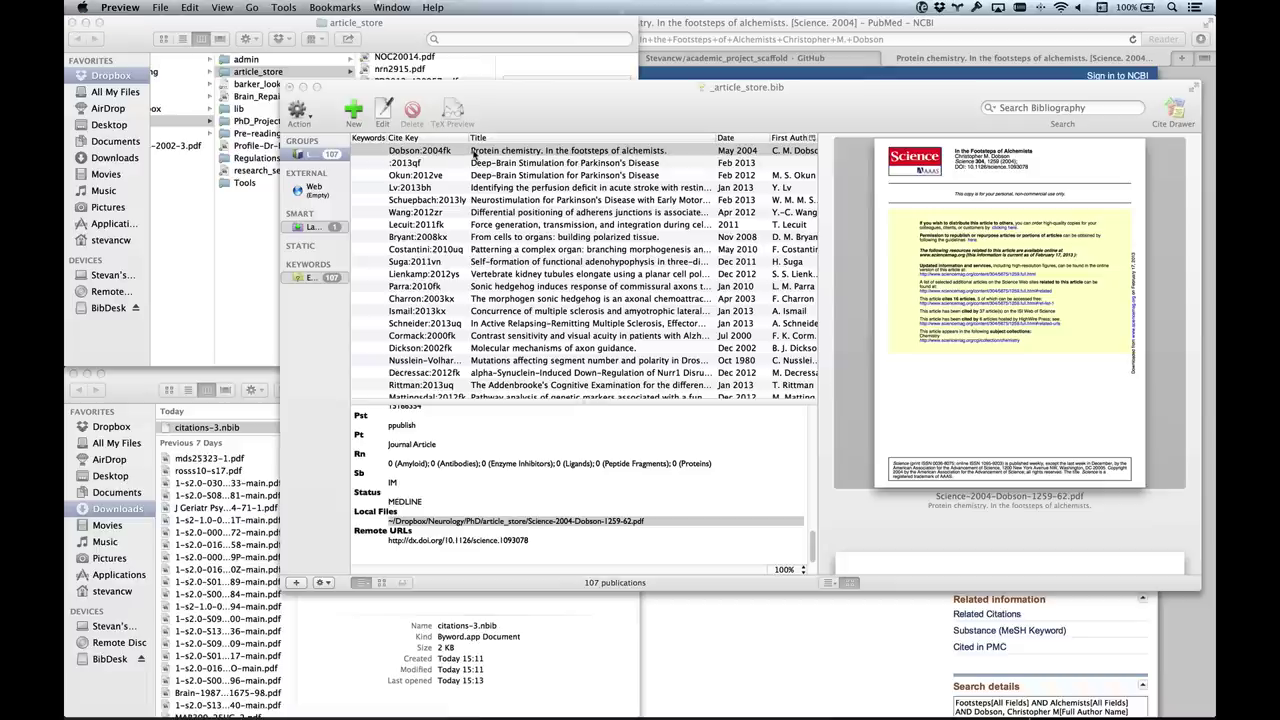
Copy the Protein chemistry entry from _article_store.bib and close the article_store Finder window
{"action": "left_click", "coordinate": [475, 155]}
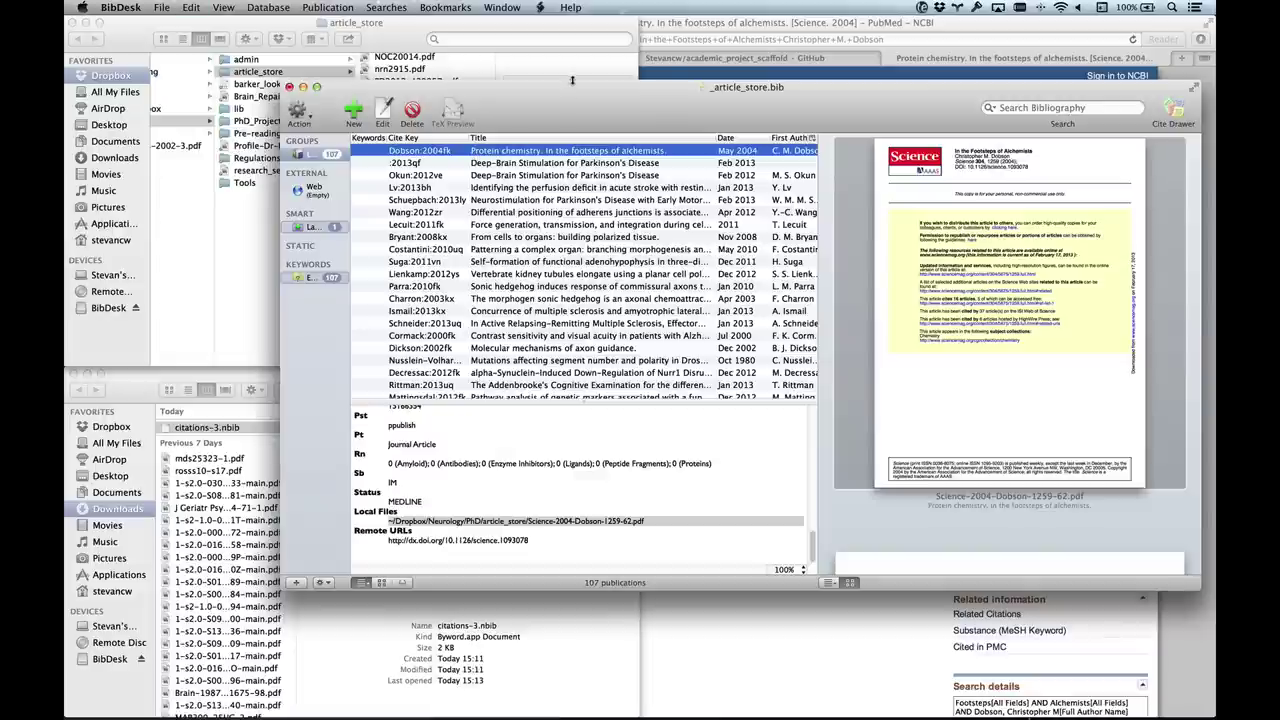
{"action": "left_click", "coordinate": [304, 28]}
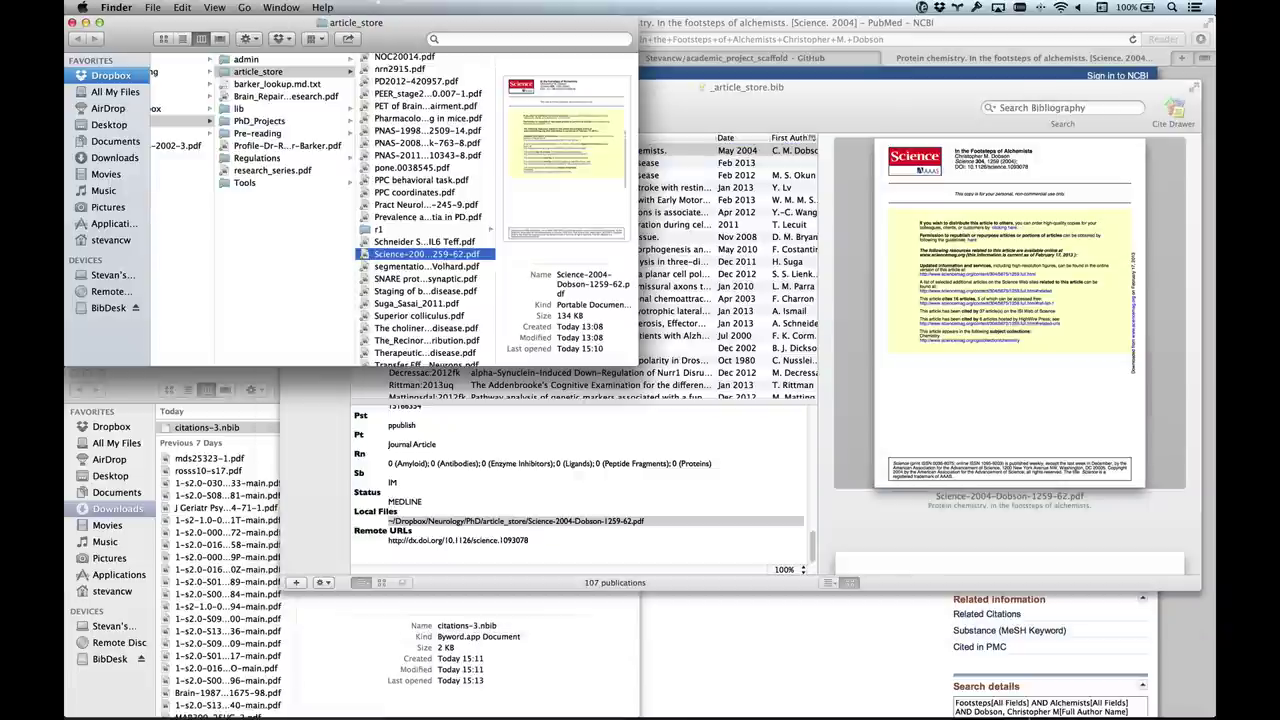
{"action": "left_click", "coordinate": [72, 21]}
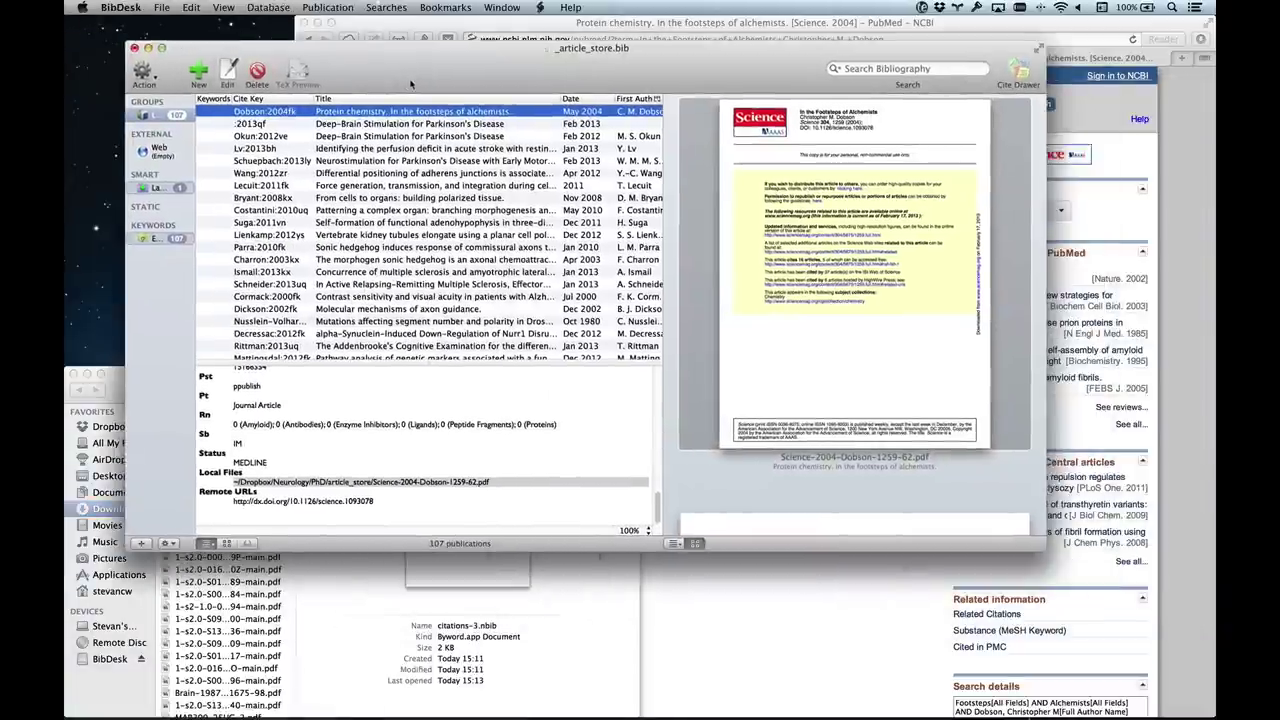
Open initial_proposal.bib from the Initial_proposal folder in Finder and paste the Protein chemistry entry into its publication list
{"action": "key", "text": "ctrl+Up"}
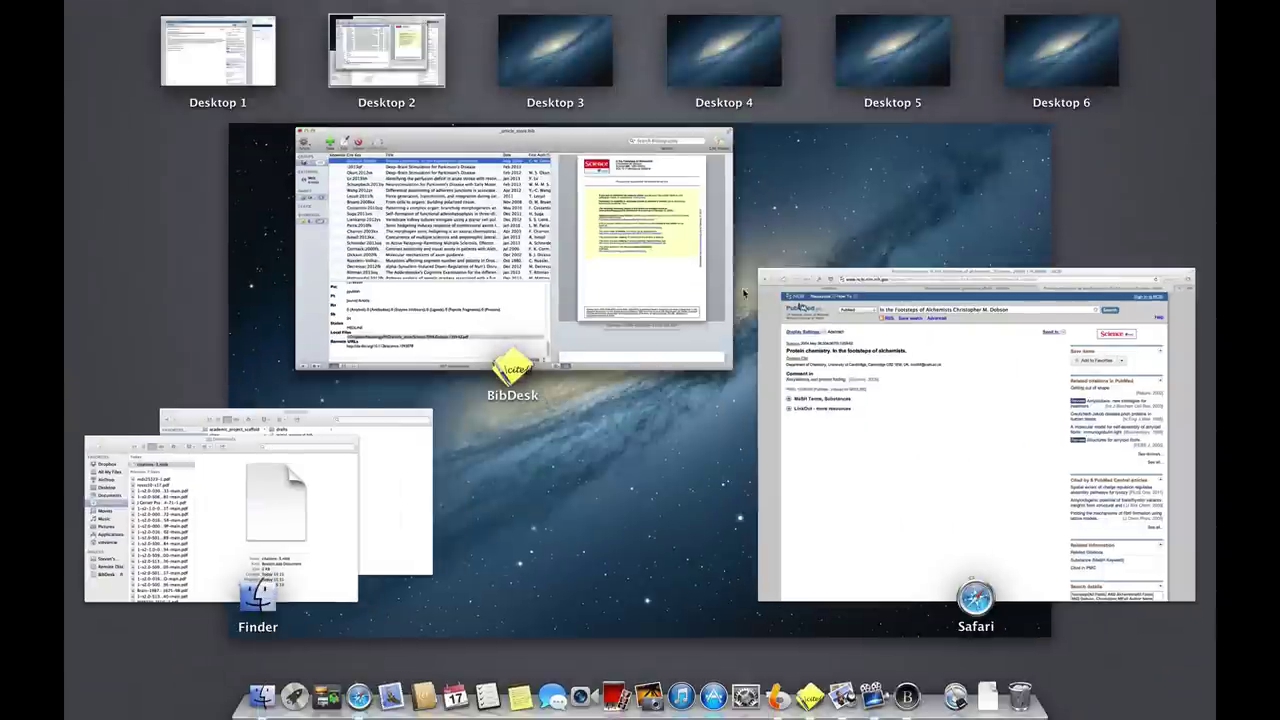
{"action": "left_click", "coordinate": [380, 480]}
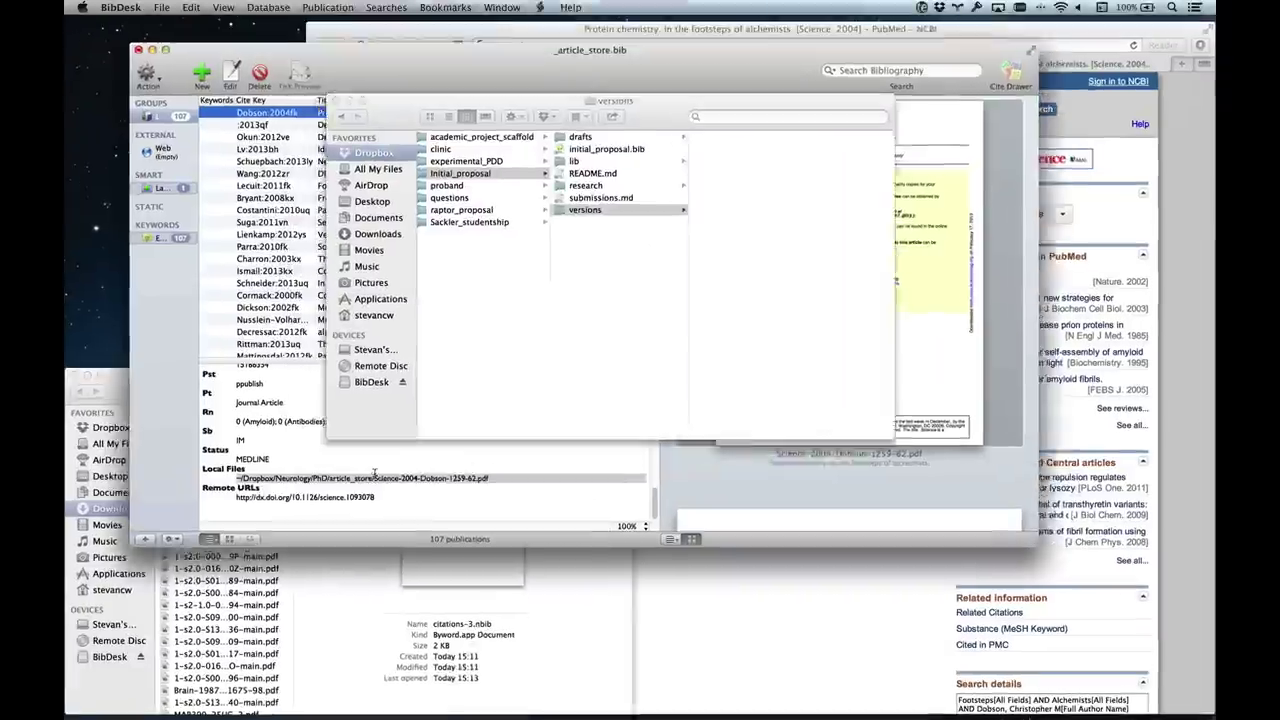
{"action": "left_click", "coordinate": [597, 145]}
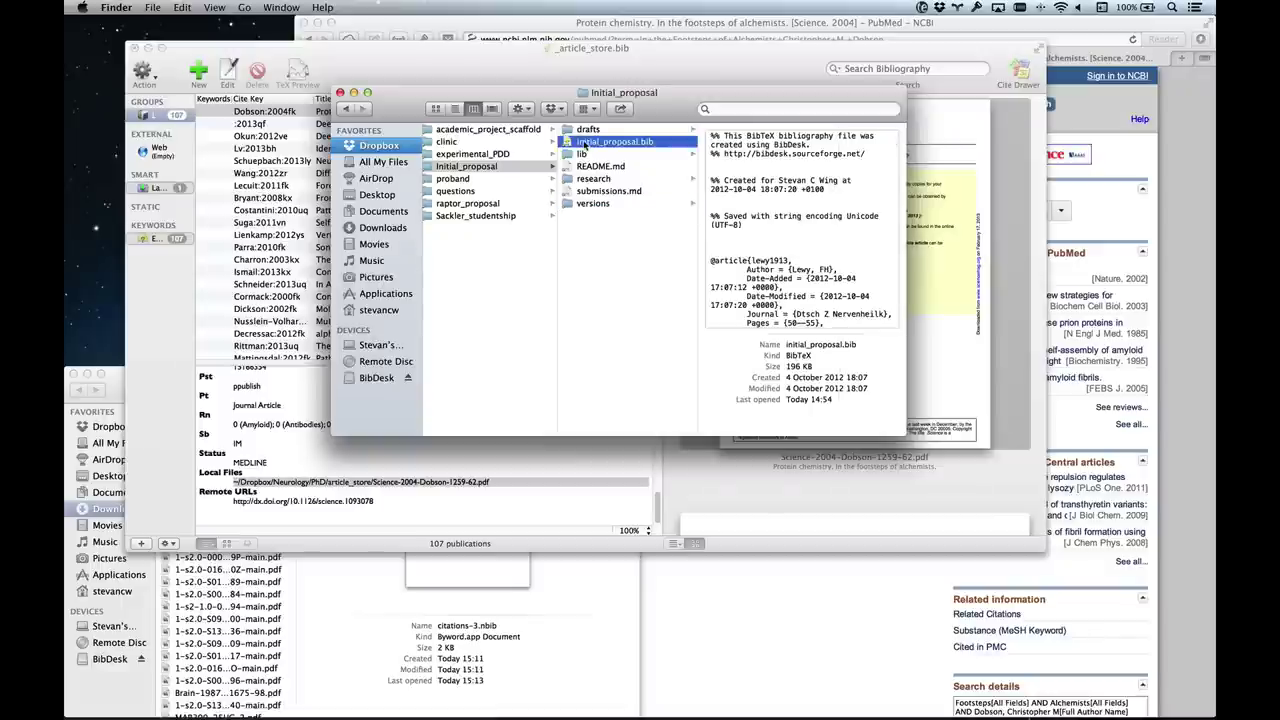
{"action": "double_click", "coordinate": [585, 145]}
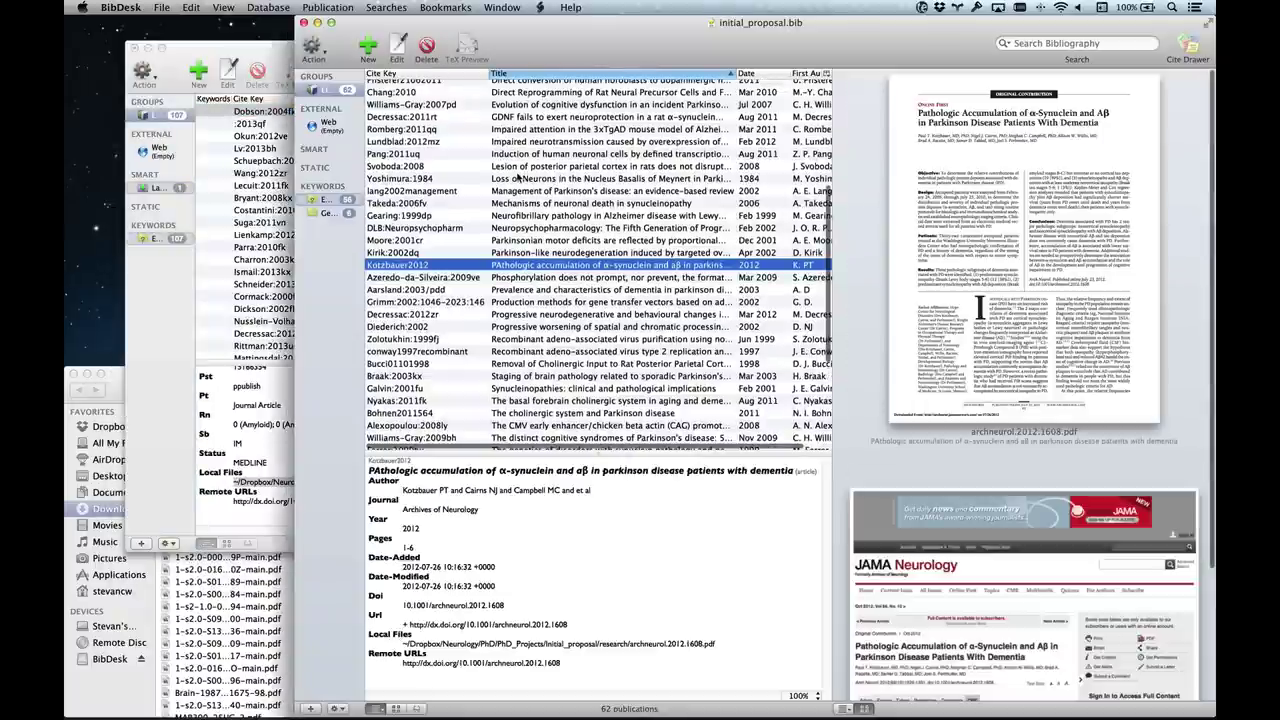
{"action": "key", "text": "super+v"}
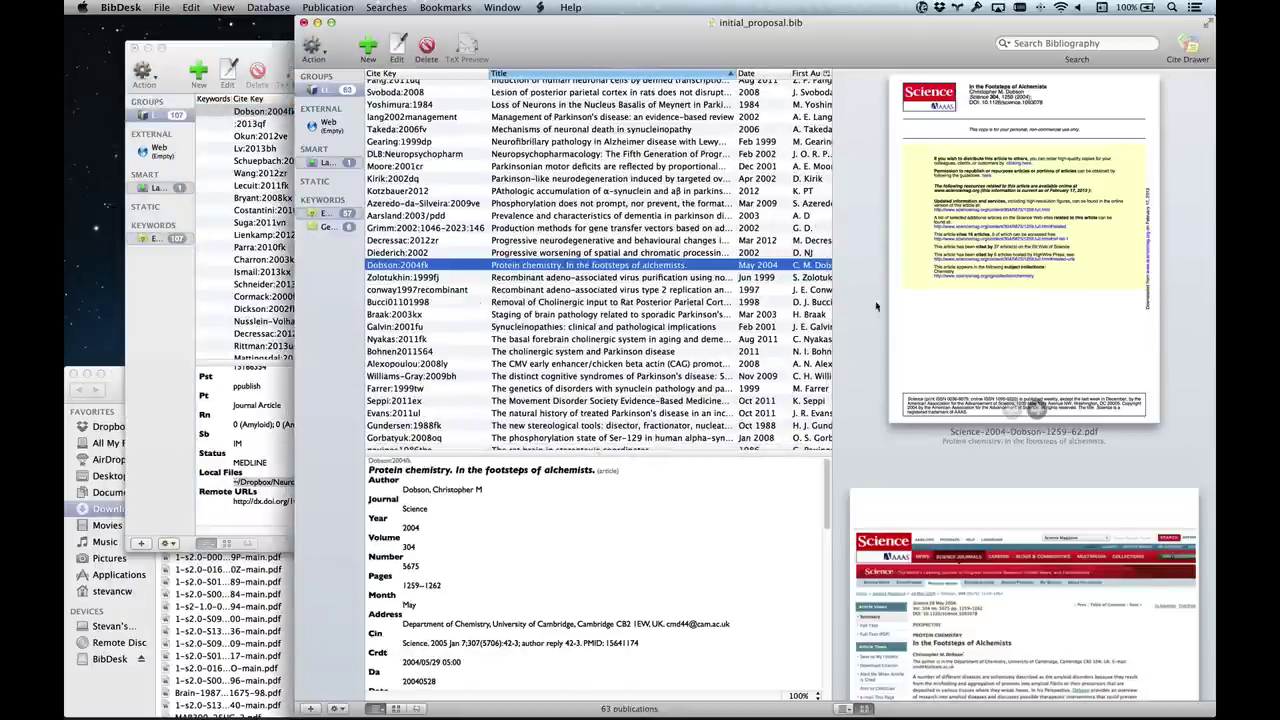
Check the pasted entry's Local Files path in initial_proposal.bib and close the _article_store.bib window
{"action": "scroll", "coordinate": [550, 607], "scroll_direction": "down", "scroll_amount": 5}
{"action": "scroll", "coordinate": [550, 607], "scroll_direction": "down", "scroll_amount": 5}
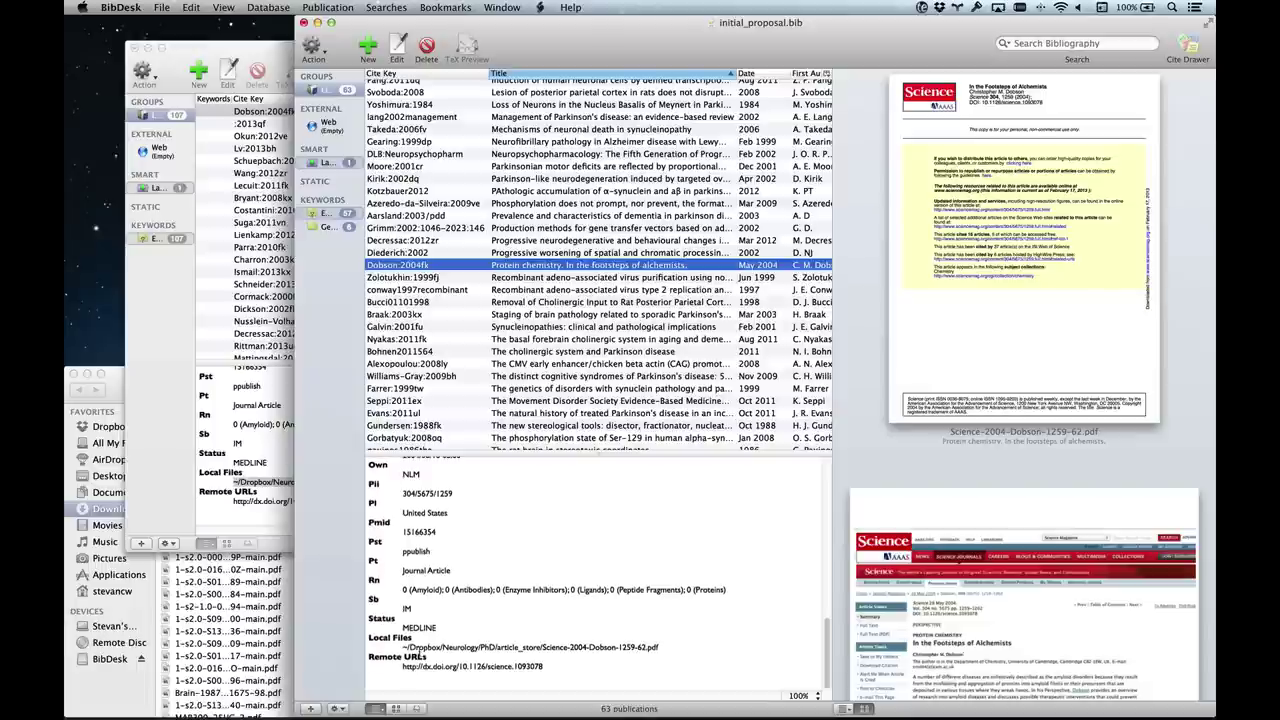
{"action": "left_click_drag", "start_coordinate": [410, 648], "coordinate": [645, 648]}
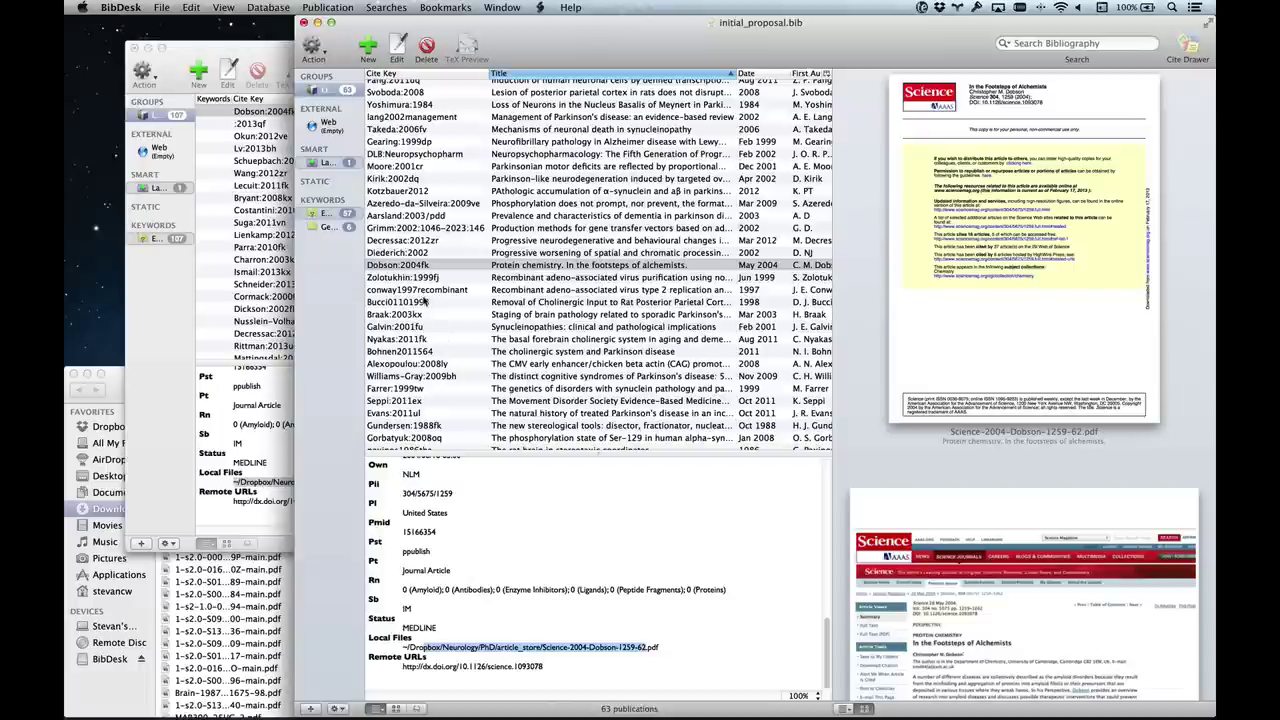
{"action": "left_click", "coordinate": [185, 50]}
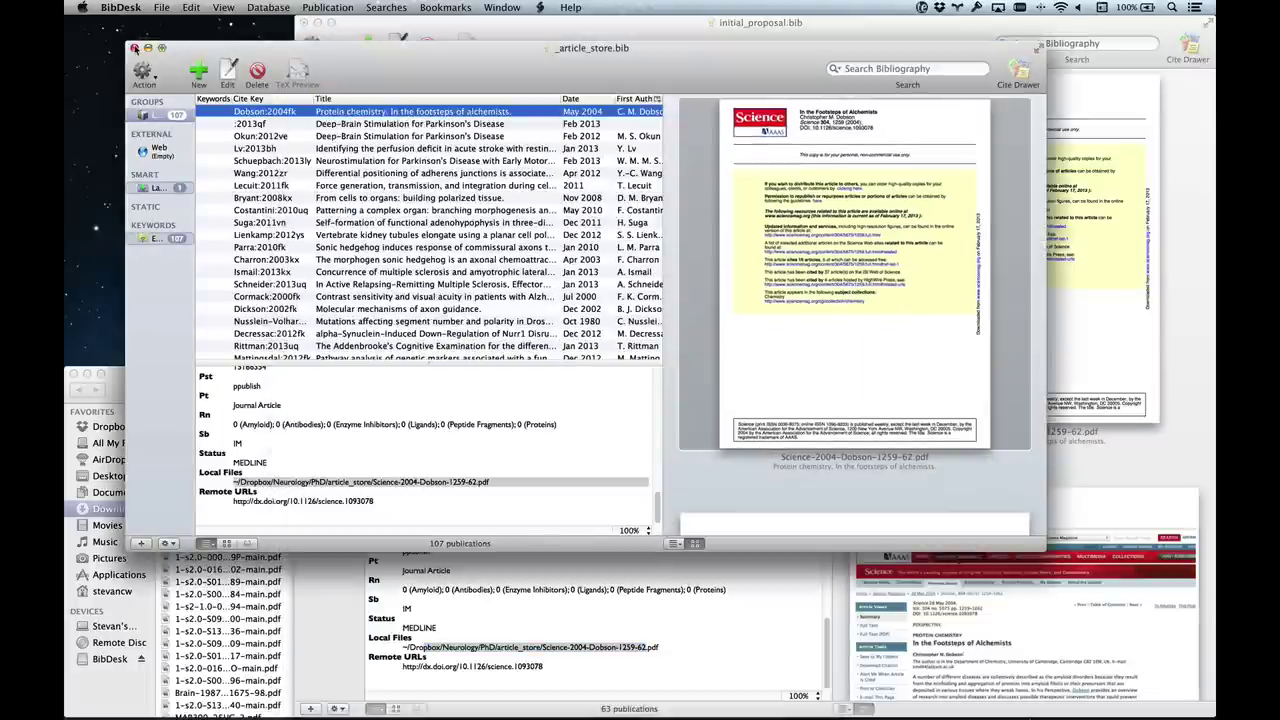
{"action": "left_click", "coordinate": [135, 47]}
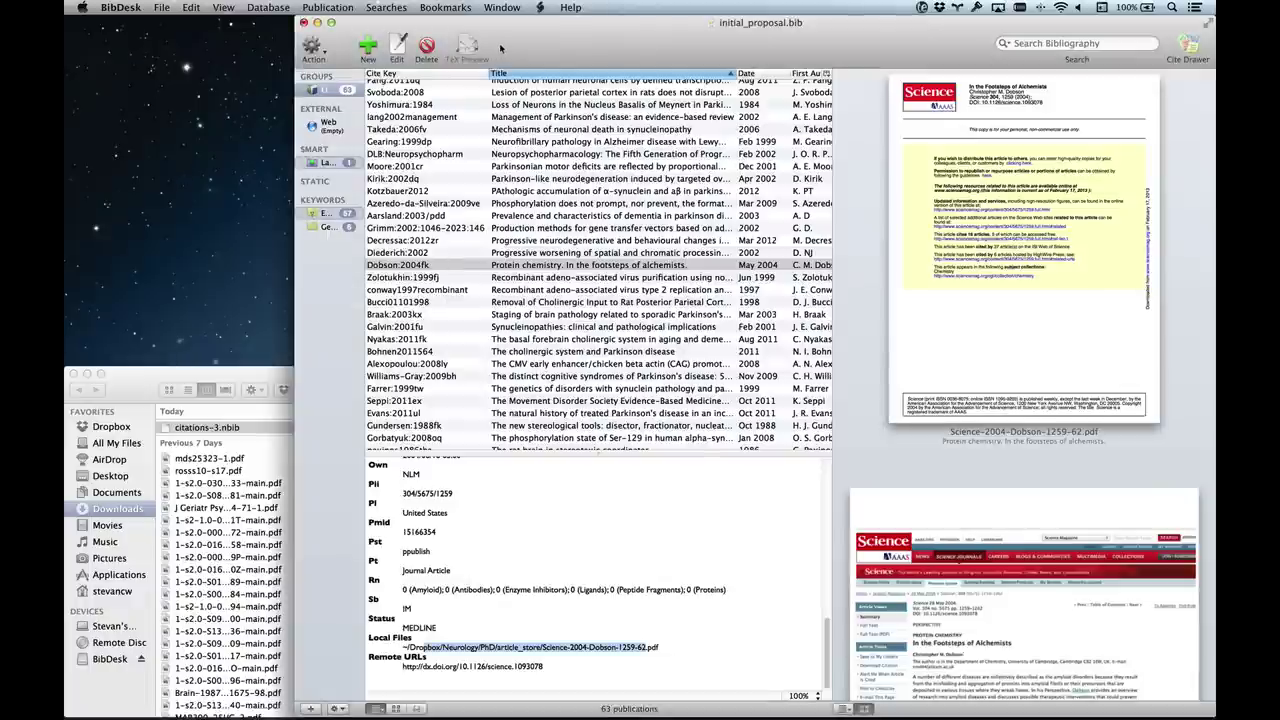
Fit the initial_proposal.bib window to the left half of the screen and move the Initial_proposal Finder window into clear view
{"action": "key", "text": "alt"}
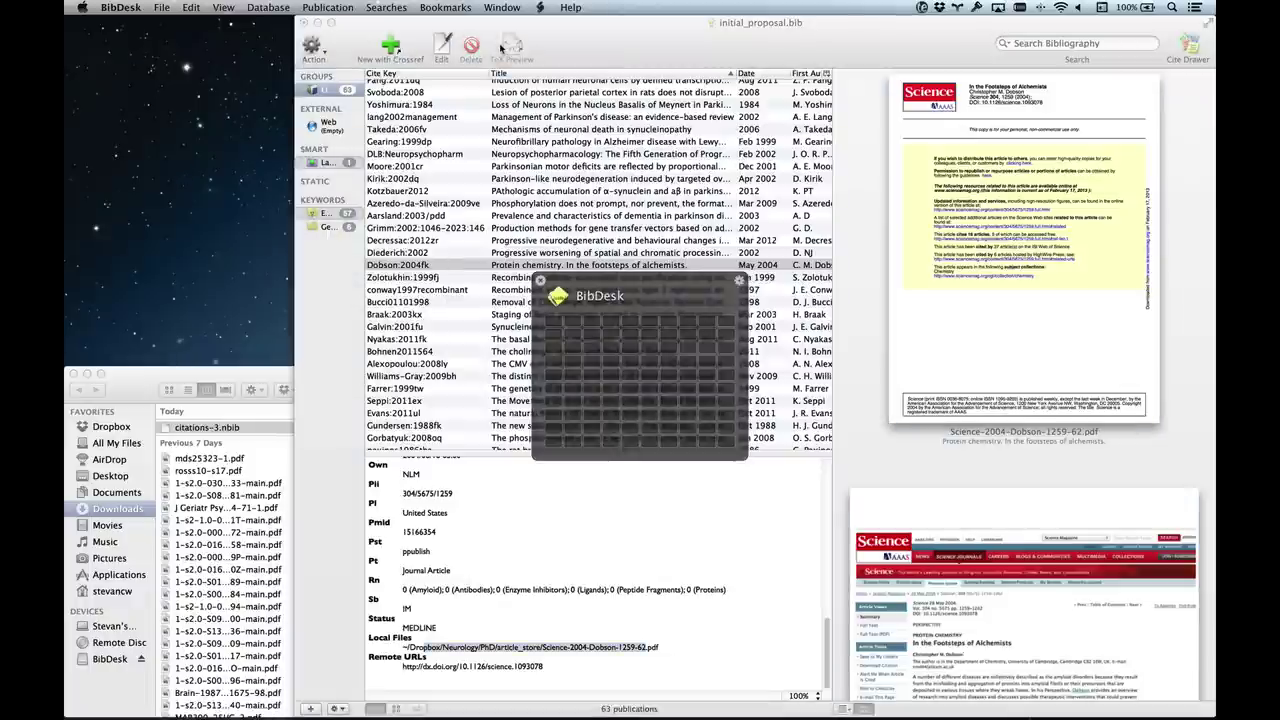
{"action": "key", "text": "Left"}
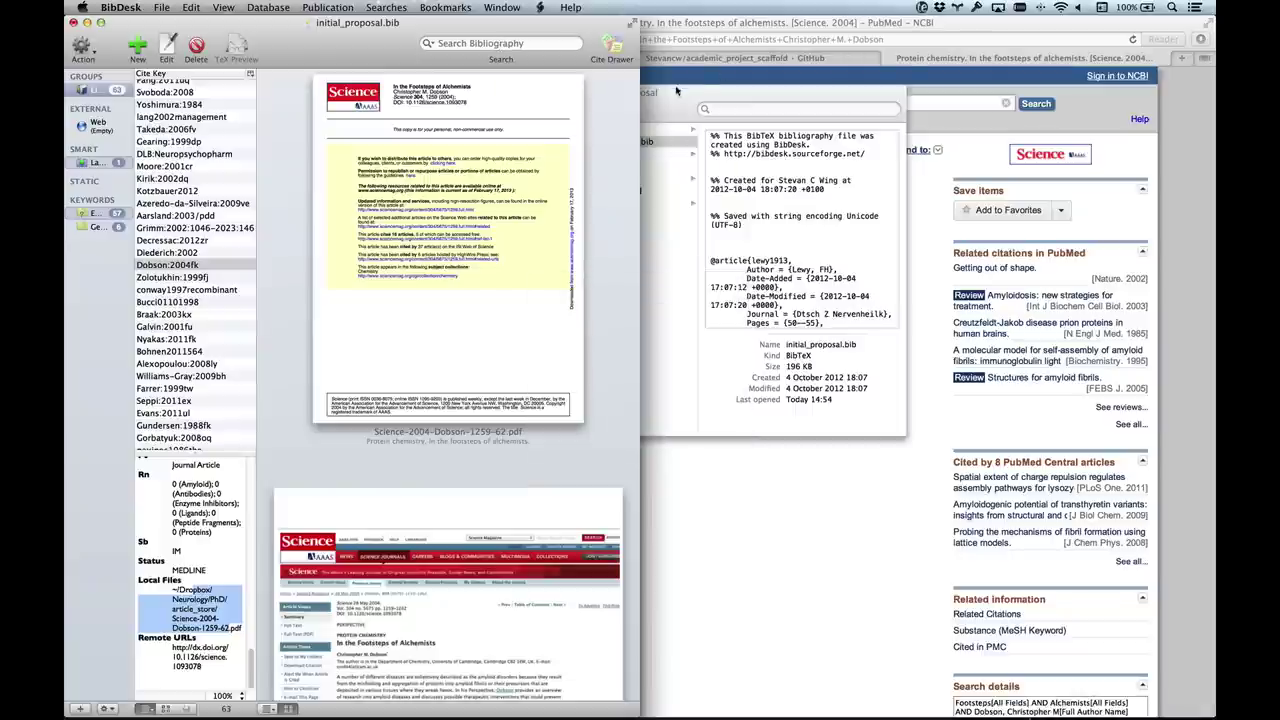
{"action": "left_click", "coordinate": [676, 91]}
{"action": "left_click_drag", "start_coordinate": [679, 100], "coordinate": [866, 178]}
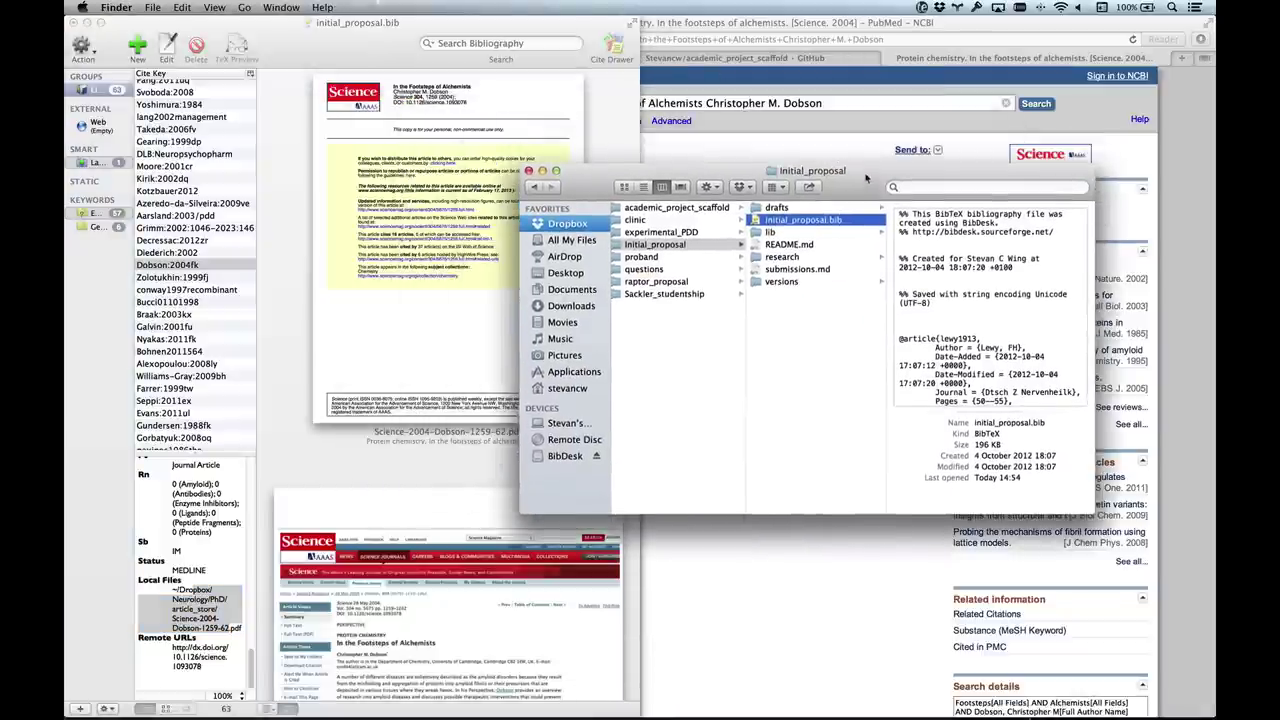
Open the article_store folder in Finder and locate the Science 2004 article PDF among its files
{"action": "key", "text": "super+space"}
{"action": "type", "text": "arti"}
{"action": "key", "text": "Return"}
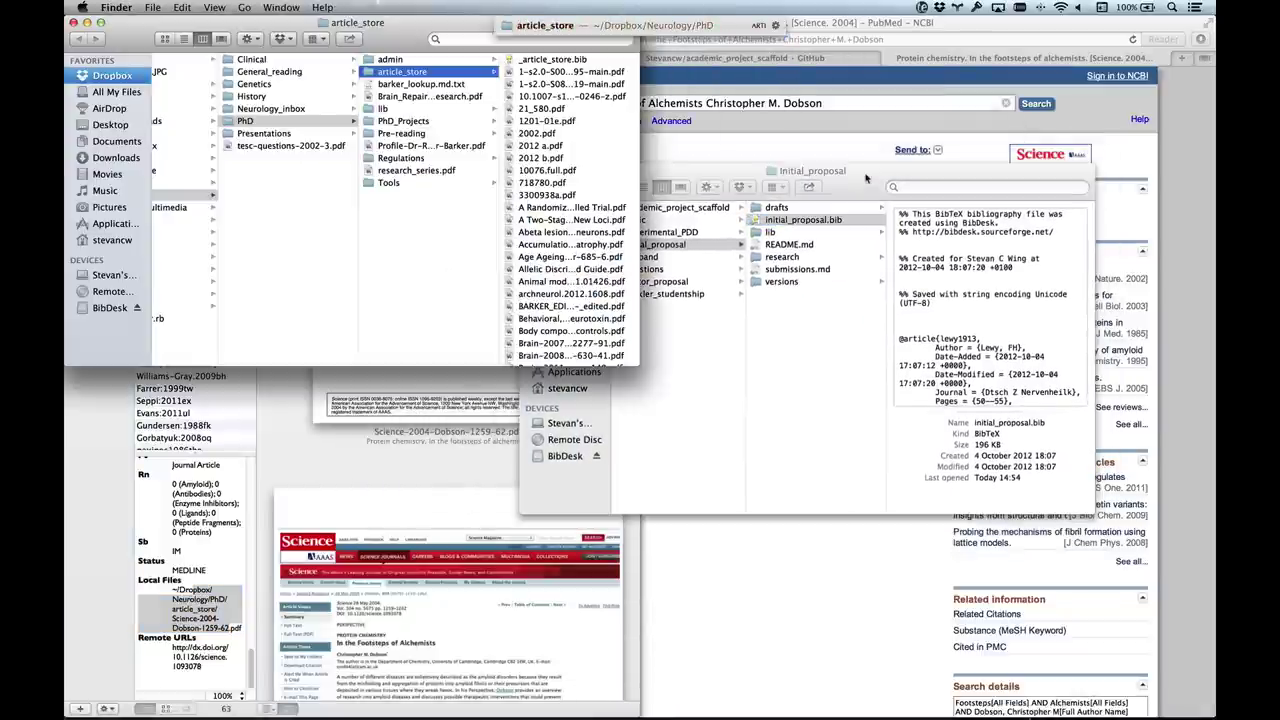
{"action": "scroll", "coordinate": [563, 211], "scroll_direction": "down", "scroll_amount": 10}
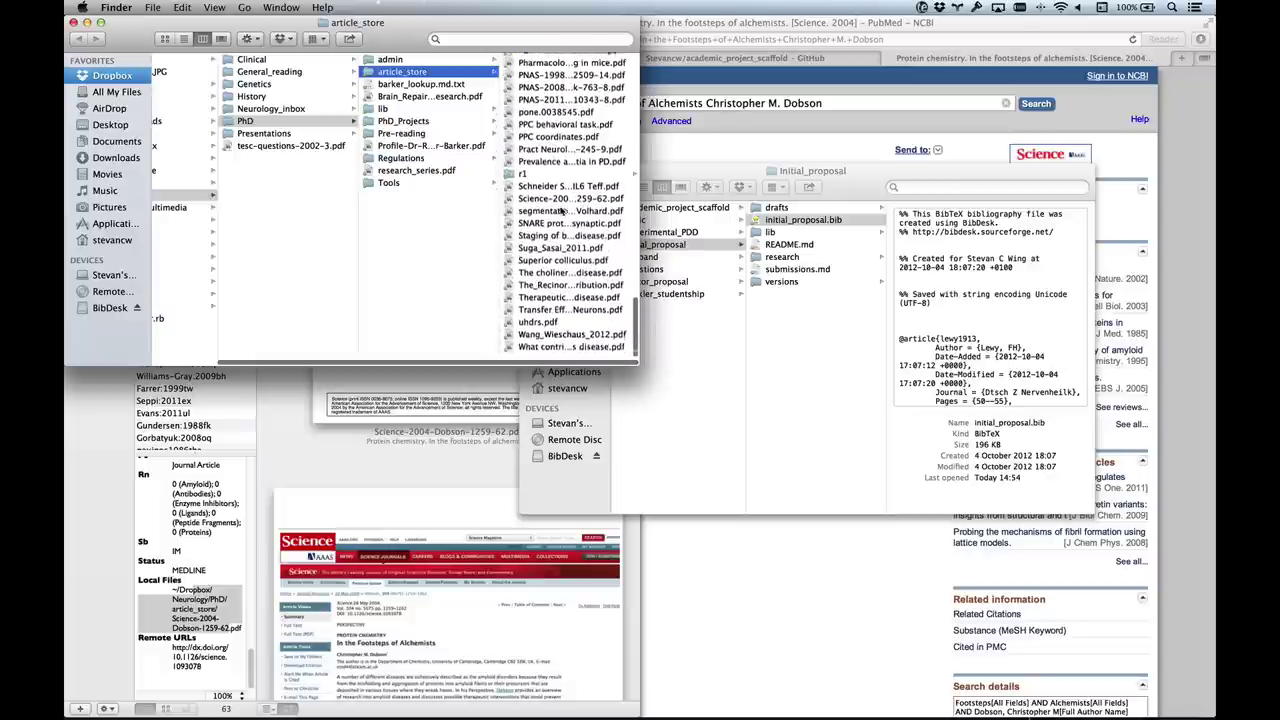
{"action": "scroll", "coordinate": [563, 211], "scroll_direction": "up", "scroll_amount": 2}
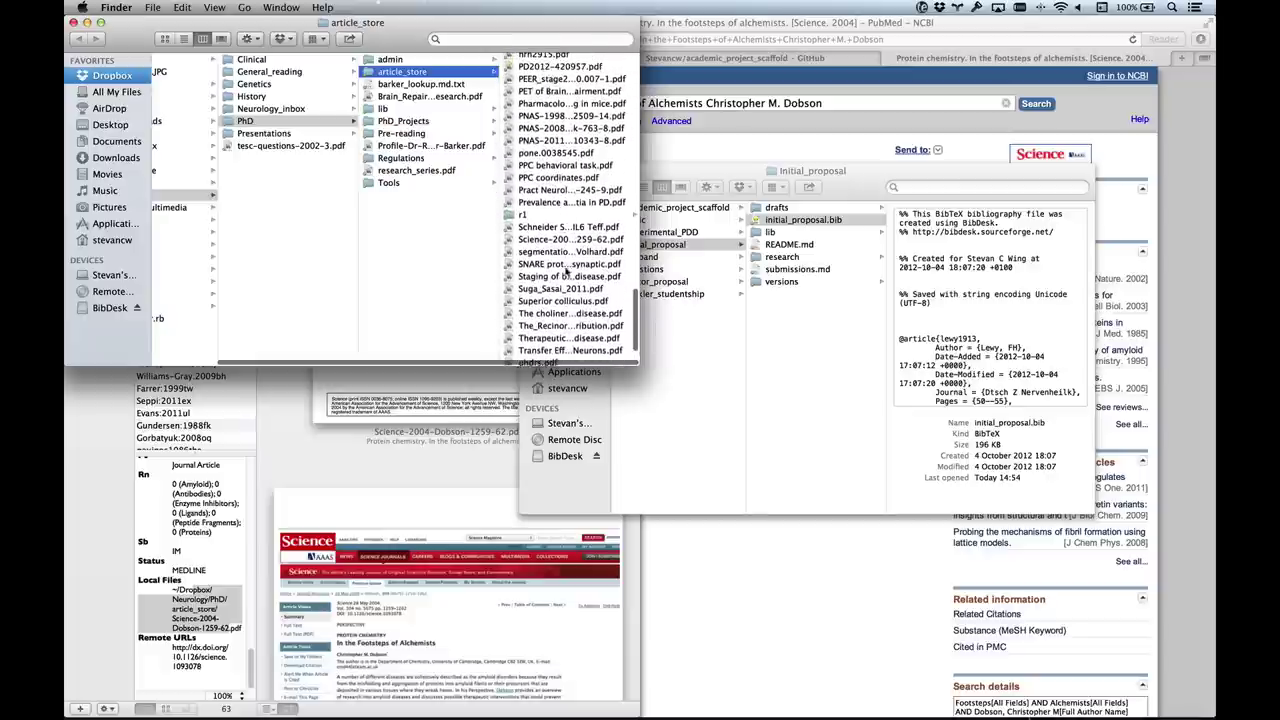
{"action": "scroll", "coordinate": [556, 274], "scroll_direction": "down", "scroll_amount": 2}
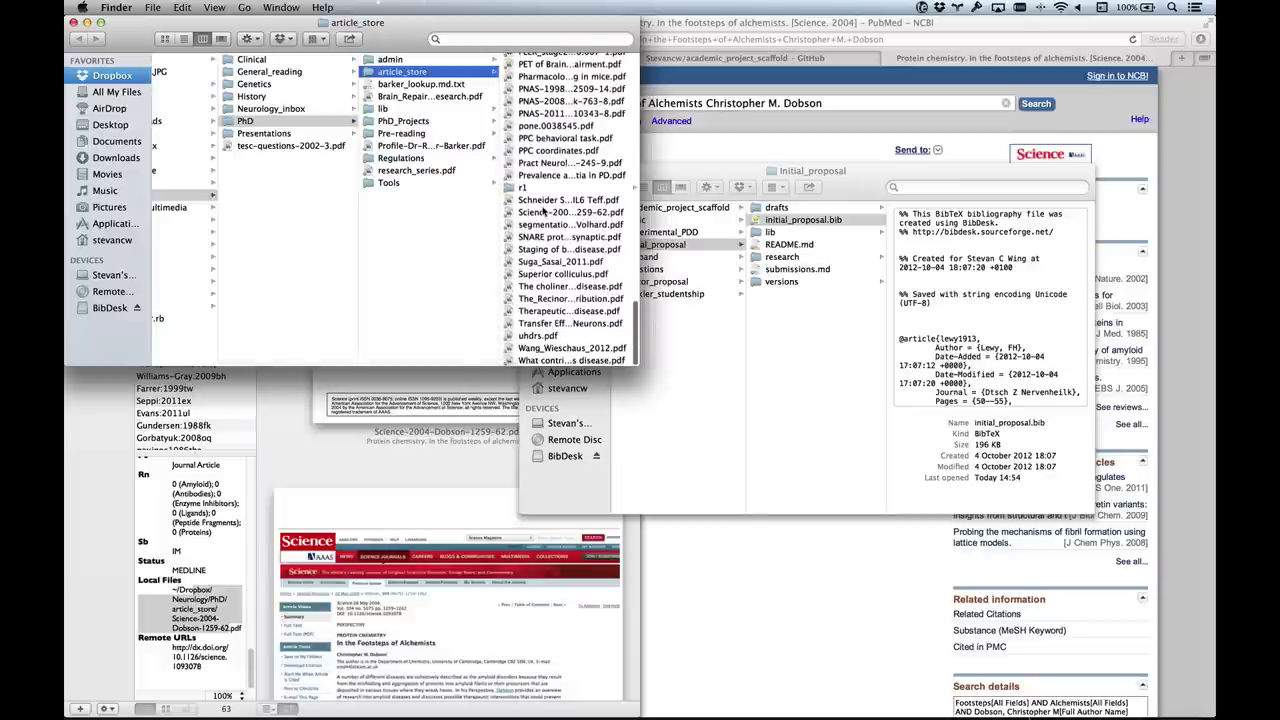
Preview the Science 2004 PDF in article_store, copy the file and close the folder window
{"action": "left_click", "coordinate": [545, 212]}
{"action": "key", "text": "space"}
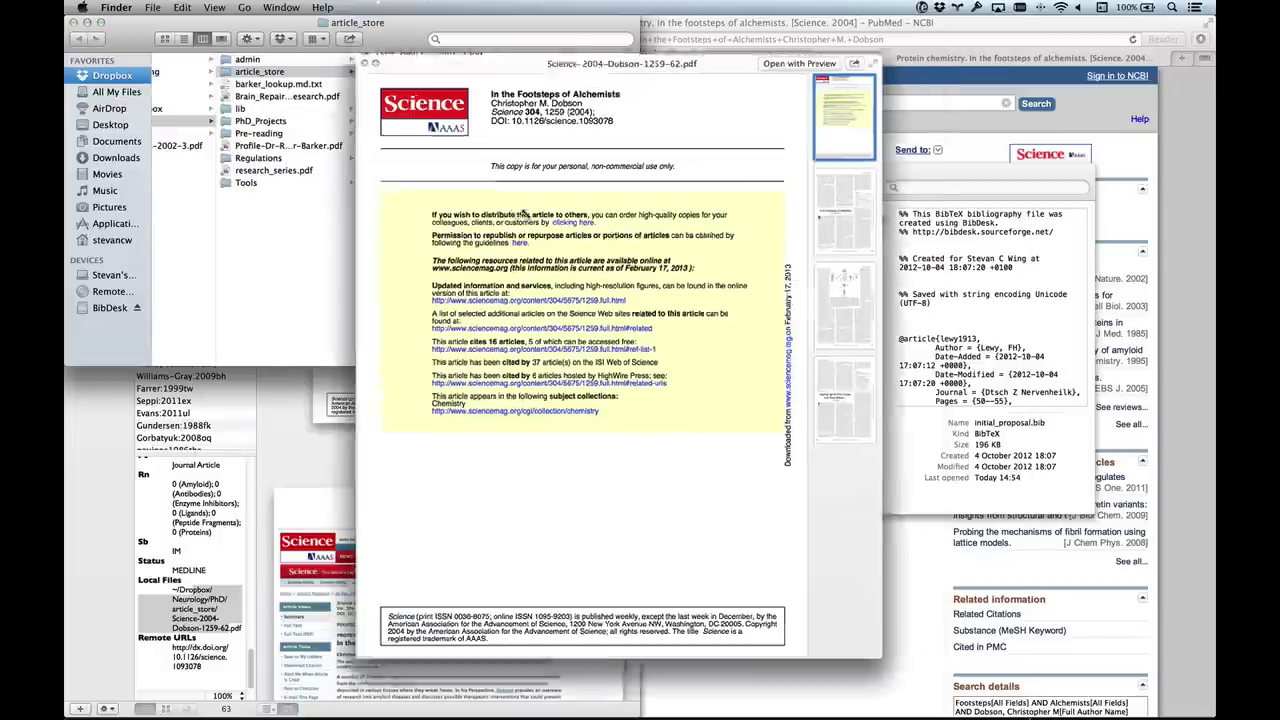
{"action": "key", "text": "space"}
{"action": "key", "text": "super+c"}
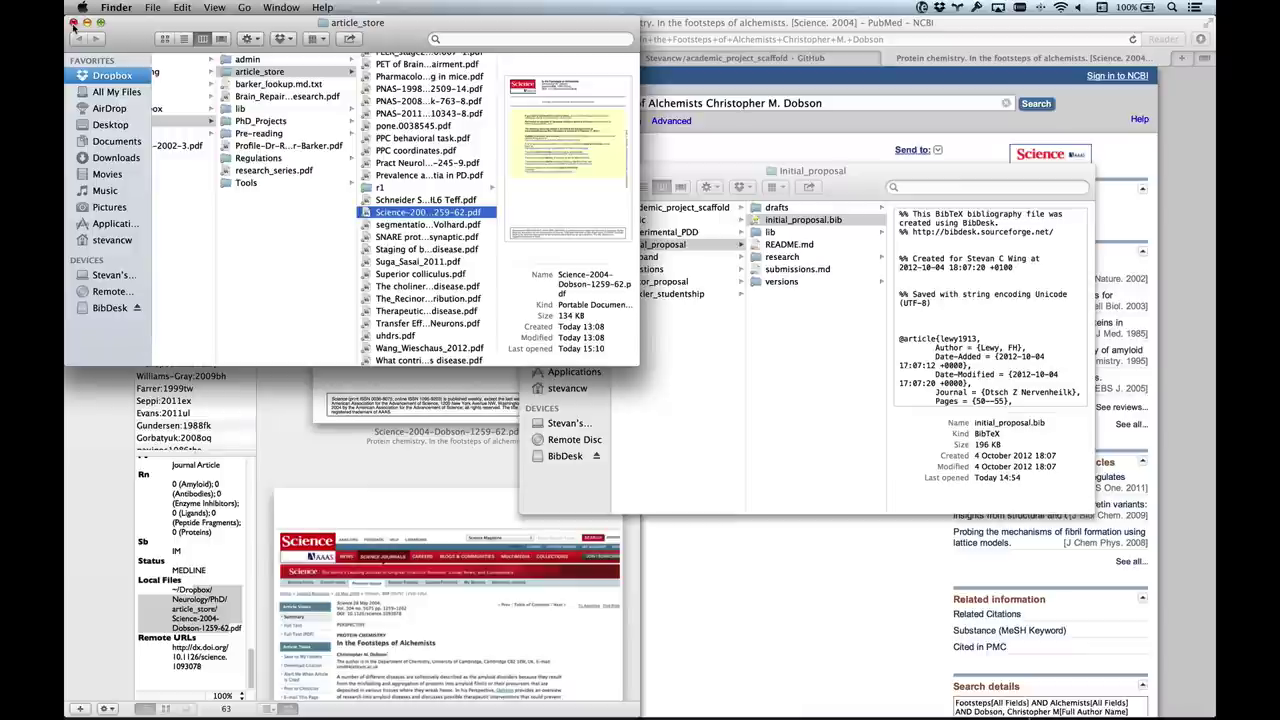
{"action": "left_click", "coordinate": [72, 22]}
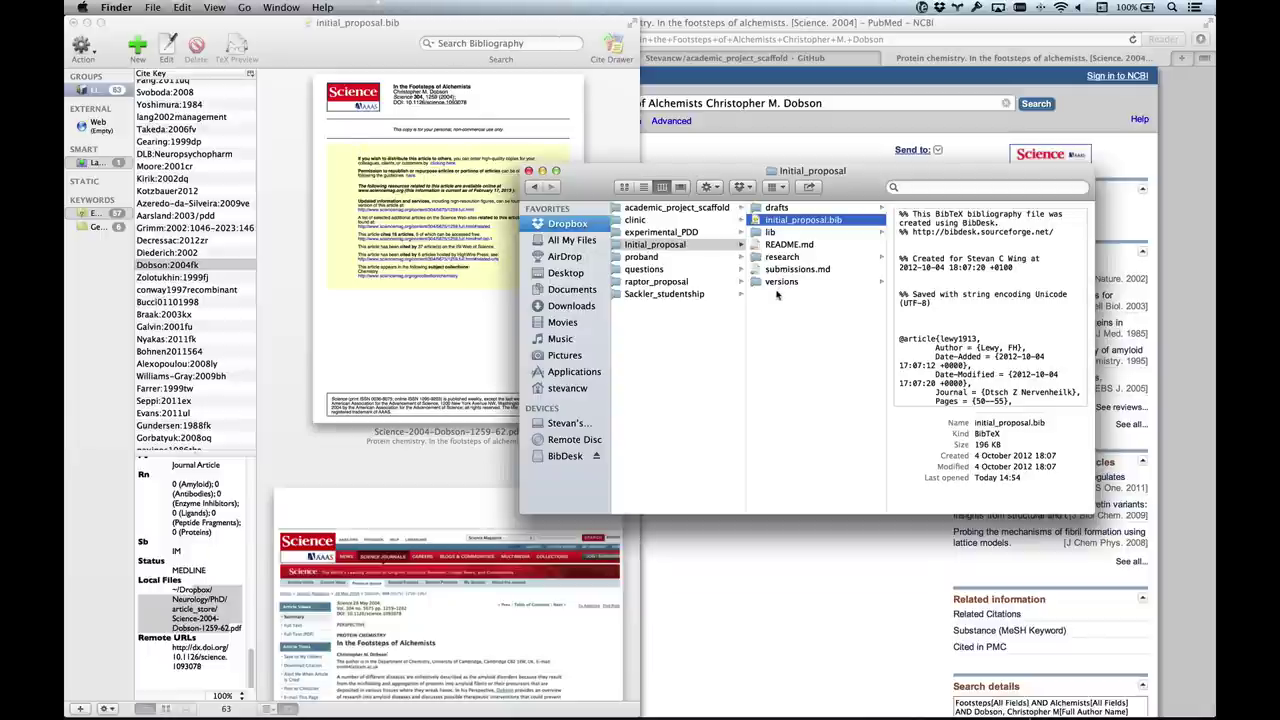
Link the Science 2004 PDF from the Initial_proposal research folder to the Protein chemistry entry in initial_proposal.bib, and close the Finder window
{"action": "left_click", "coordinate": [775, 258]}
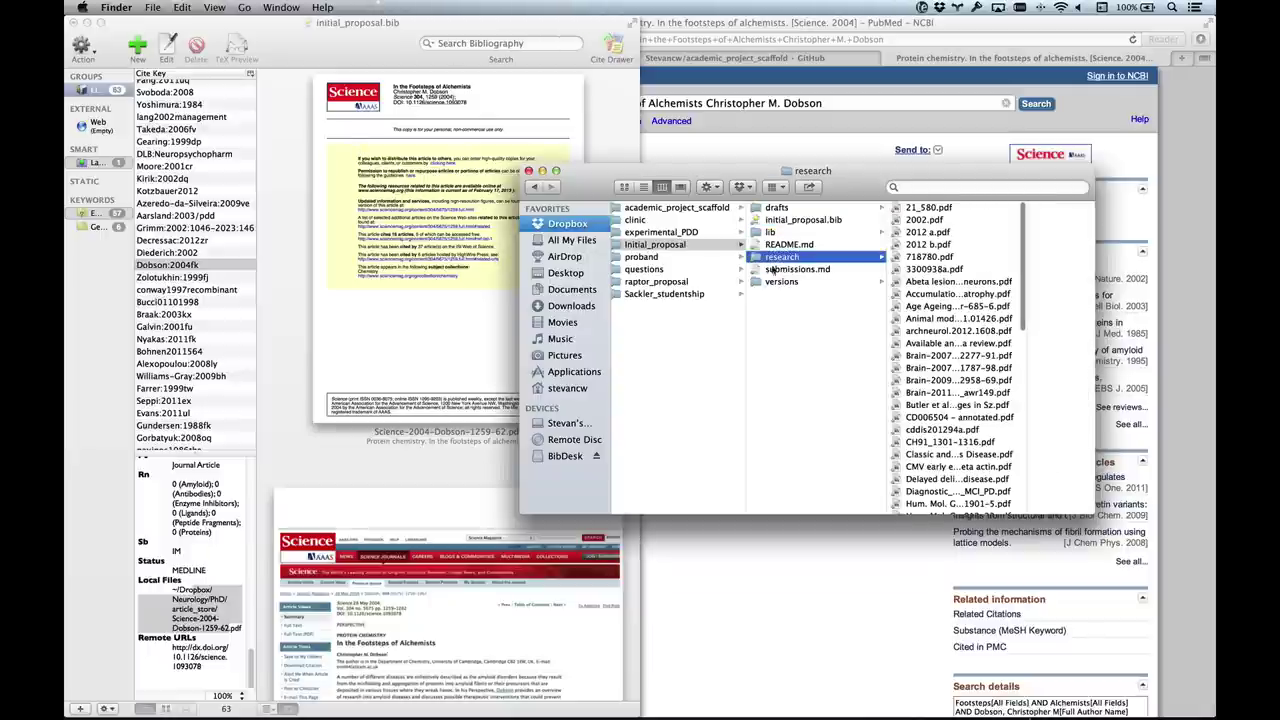
{"action": "left_click", "coordinate": [941, 284]}
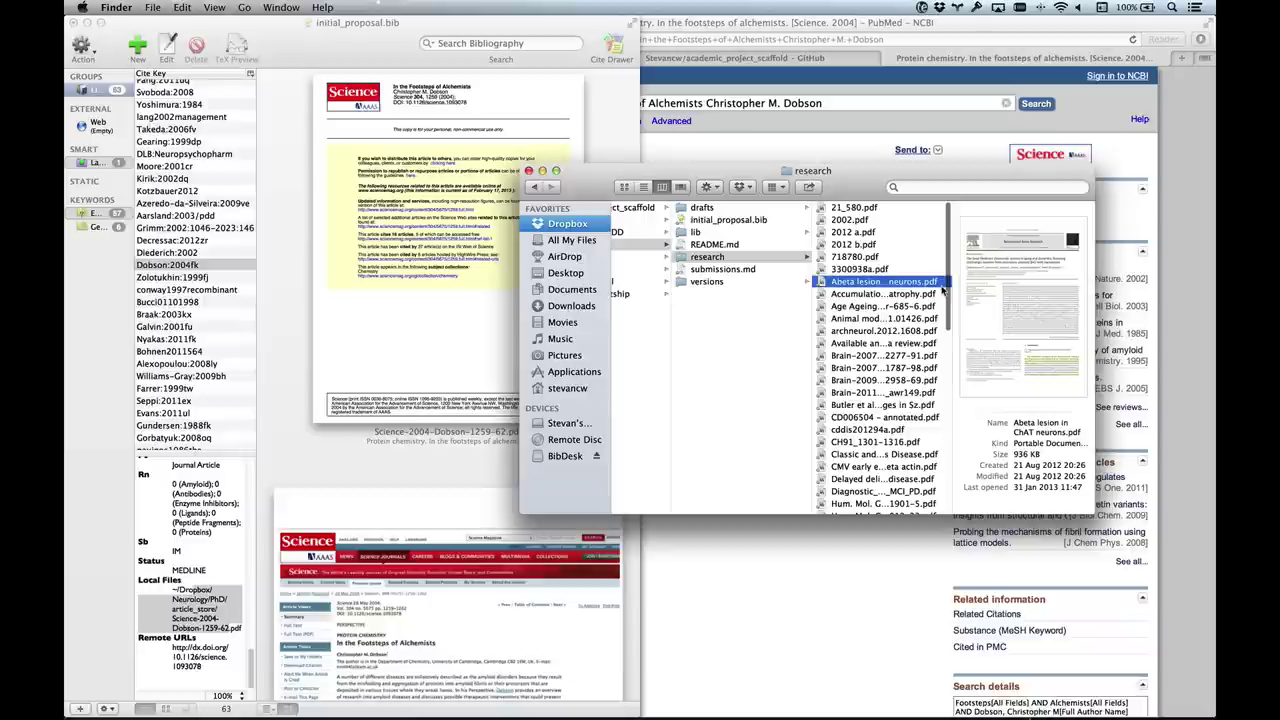
{"action": "scroll", "coordinate": [941, 289], "scroll_direction": "down", "scroll_amount": 10}
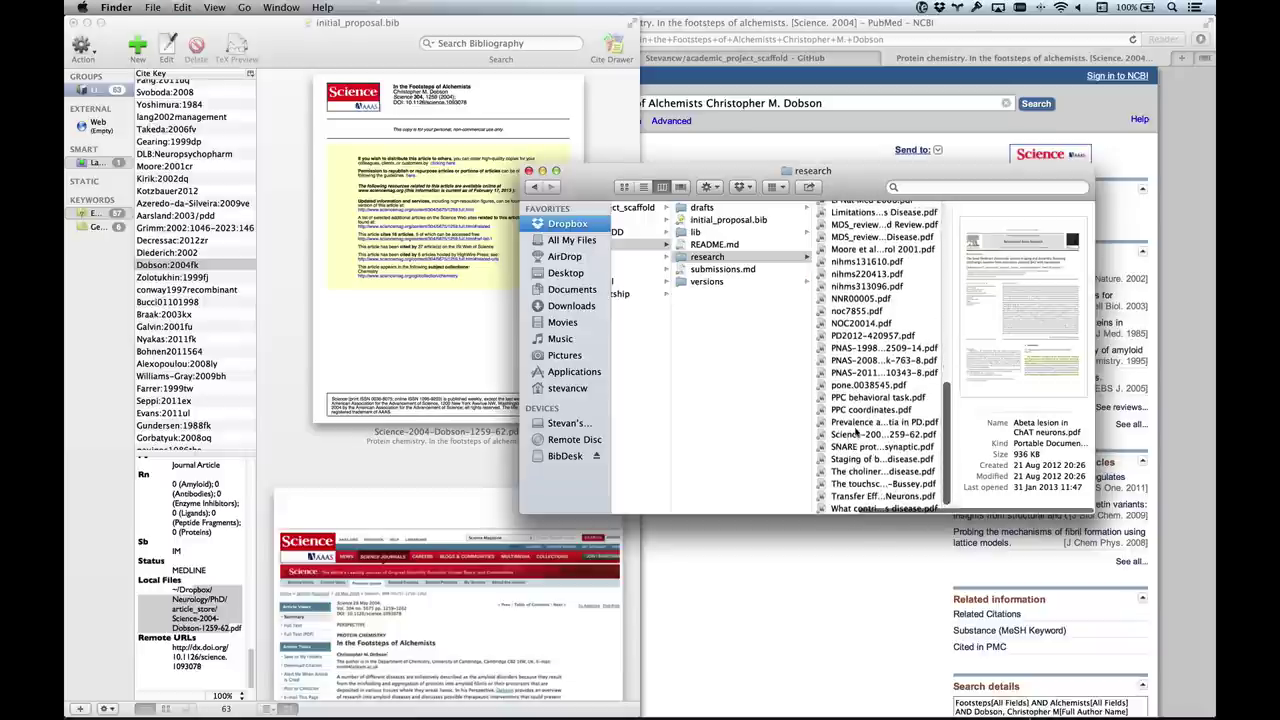
{"action": "left_click", "coordinate": [856, 436]}
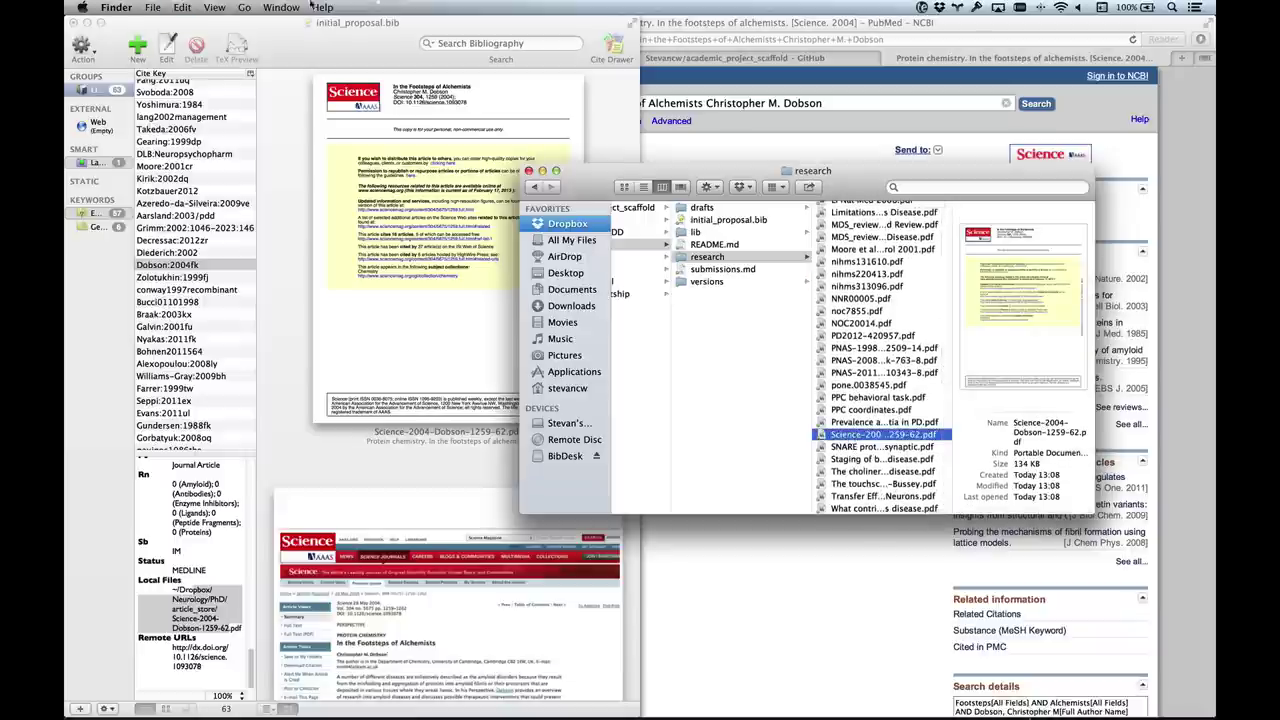
{"action": "left_click", "coordinate": [339, 50]}
{"action": "left_click_drag", "start_coordinate": [641, 68], "coordinate": [957, 64]}
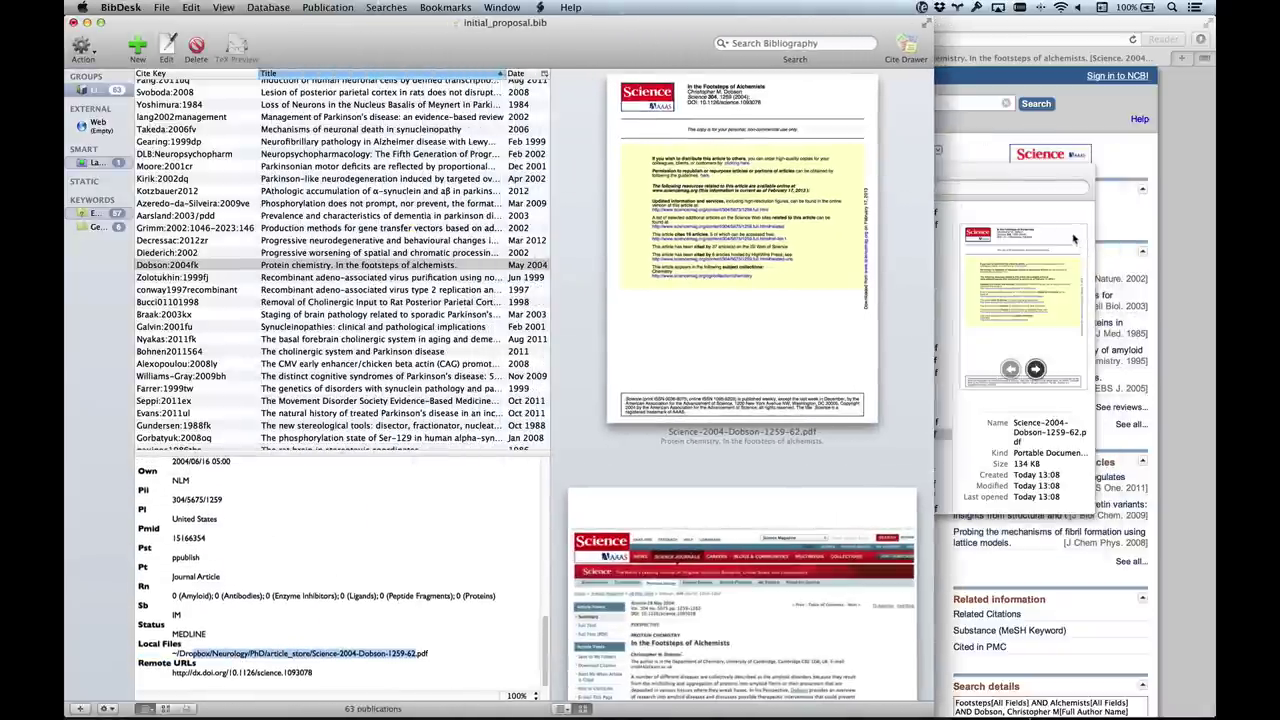
{"action": "left_click", "coordinate": [1033, 181]}
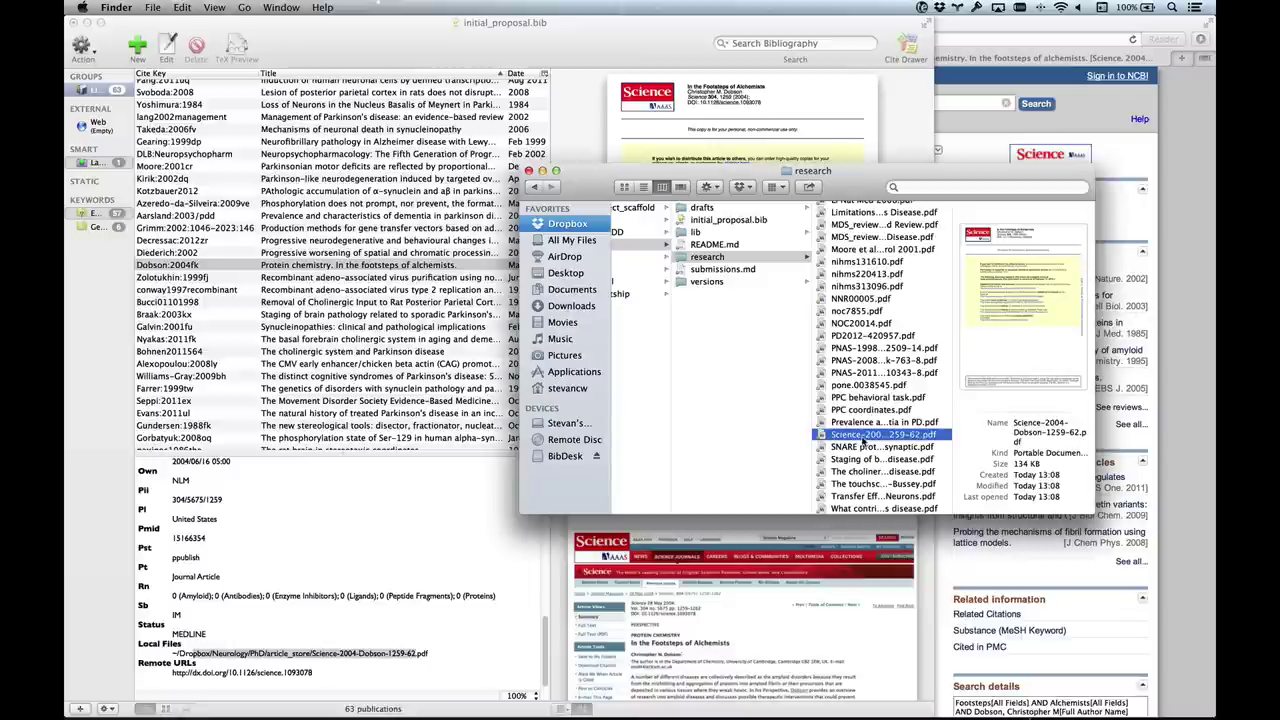
{"action": "left_click_drag", "start_coordinate": [862, 440], "coordinate": [640, 76]}
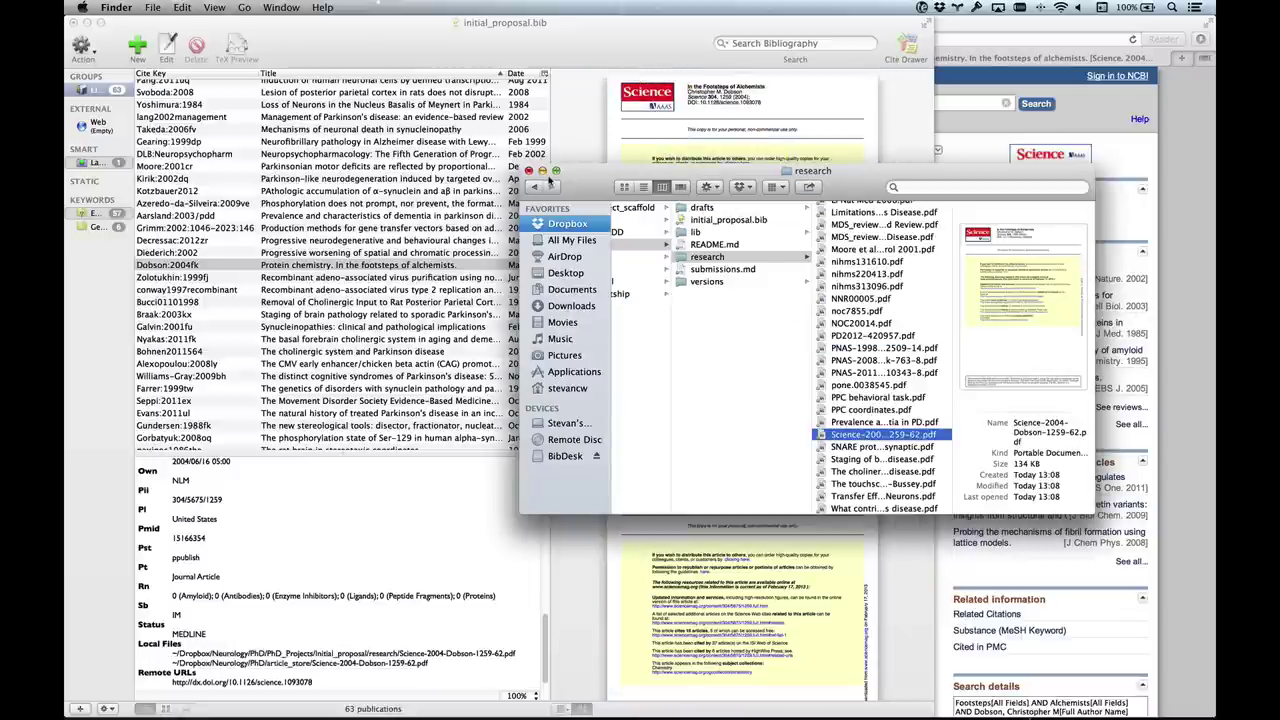
{"action": "left_click", "coordinate": [528, 171]}
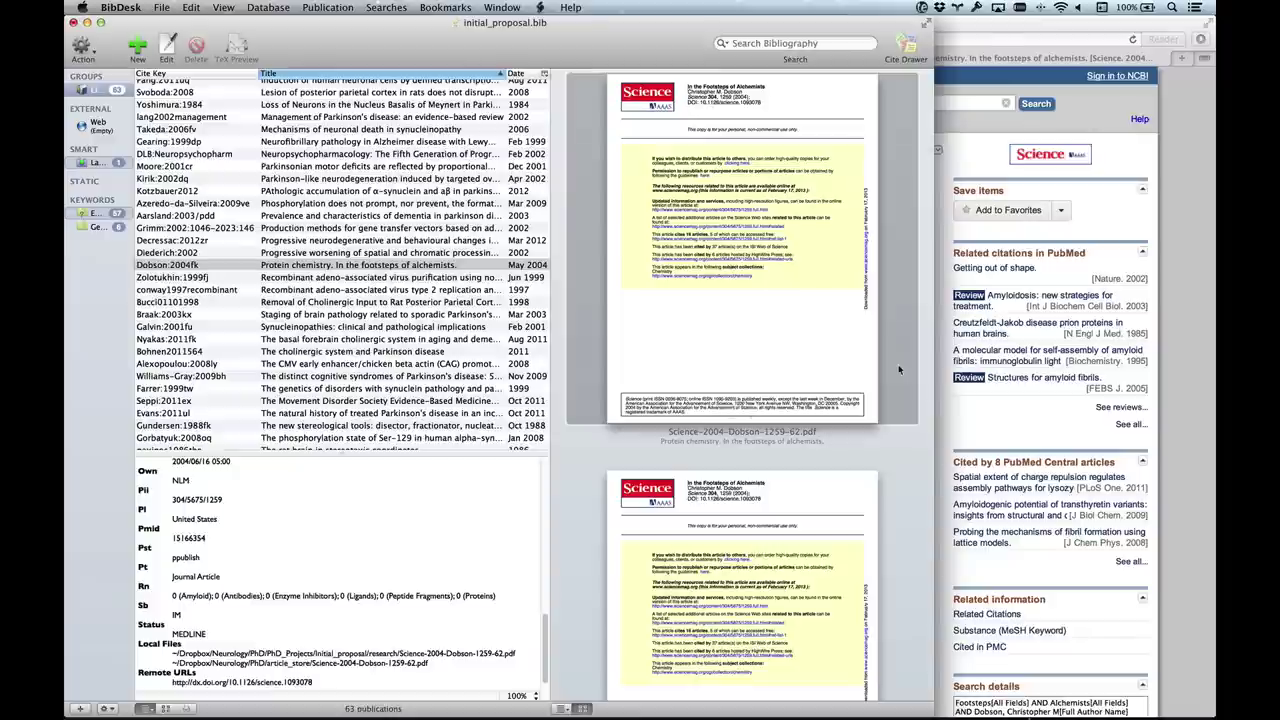
Compare the research and article_store paths listed under Local Files in the Protein chemistry entry's details
{"action": "left_click", "coordinate": [898, 364]}
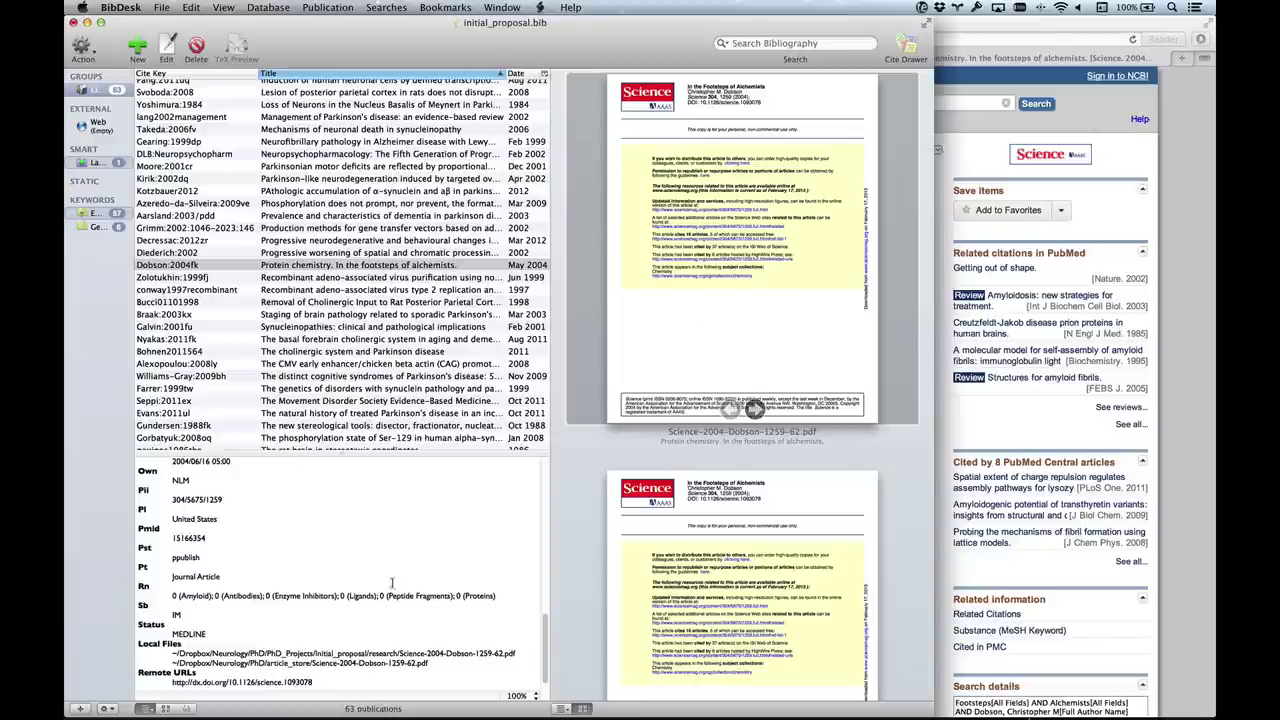
{"action": "scroll", "coordinate": [392, 583], "scroll_direction": "down", "scroll_amount": 2}
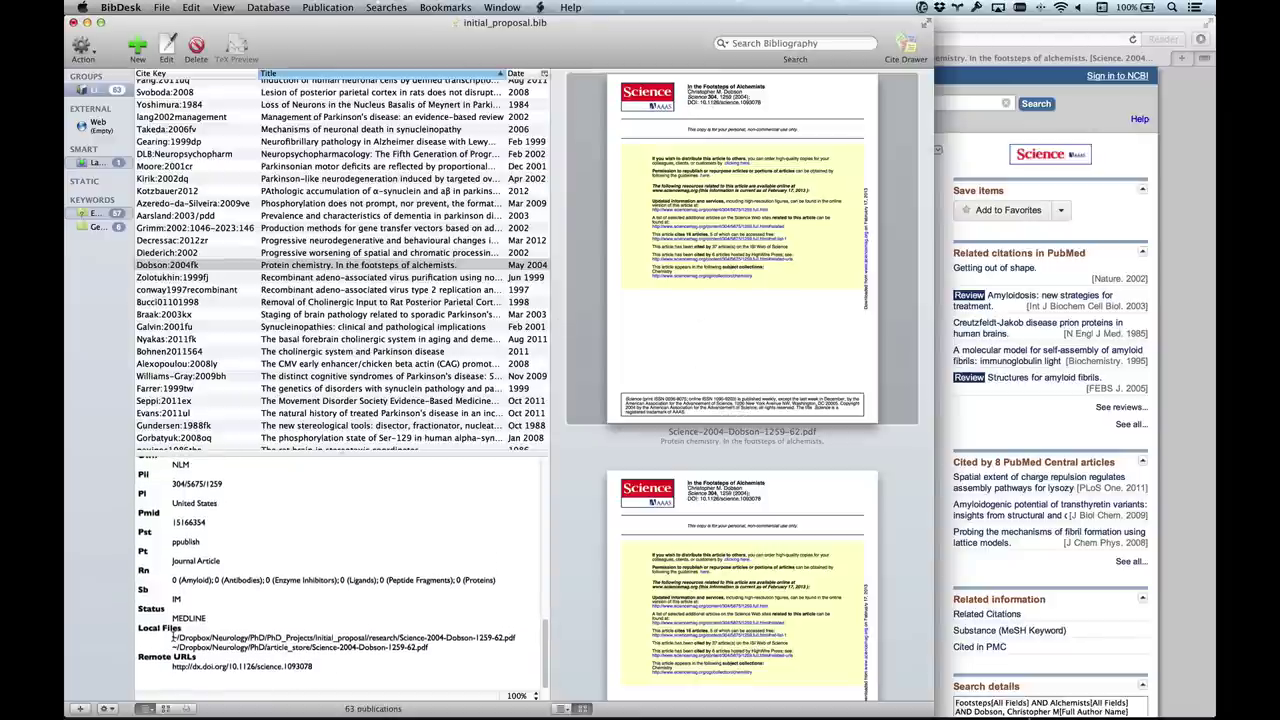
{"action": "left_click_drag", "start_coordinate": [171, 648], "coordinate": [471, 651]}
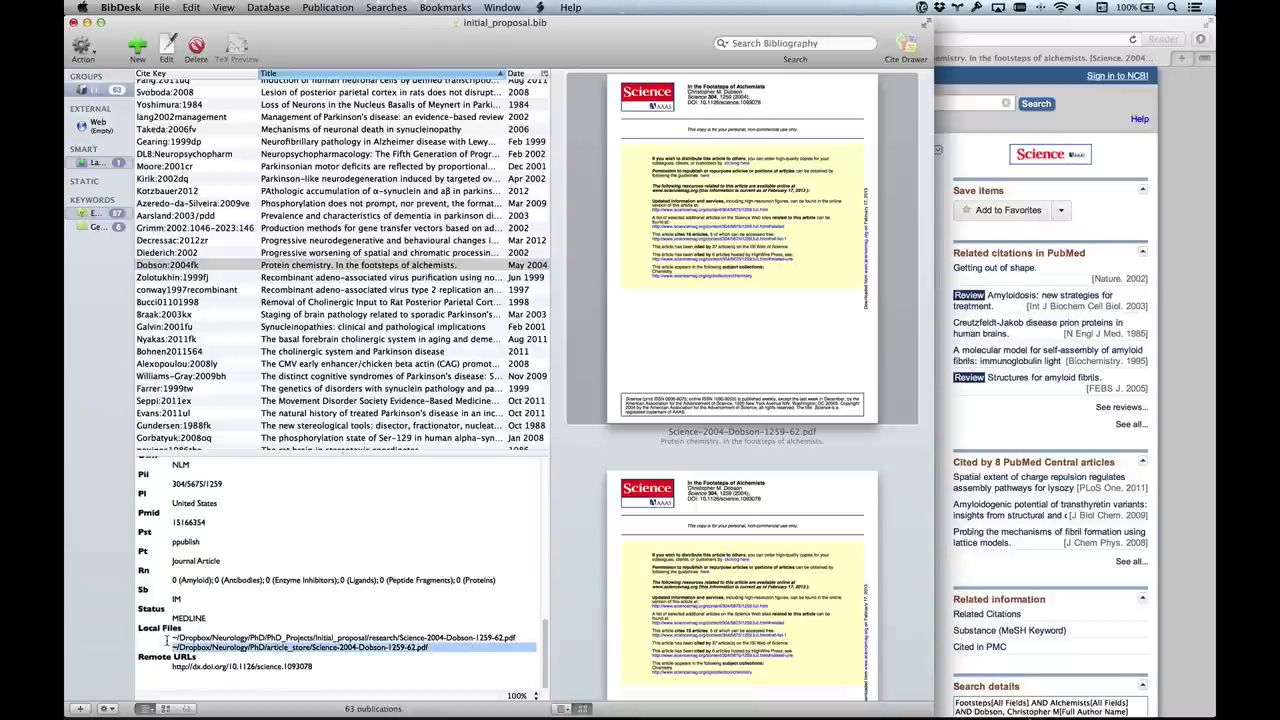
{"action": "left_click_drag", "start_coordinate": [168, 638], "coordinate": [578, 641]}
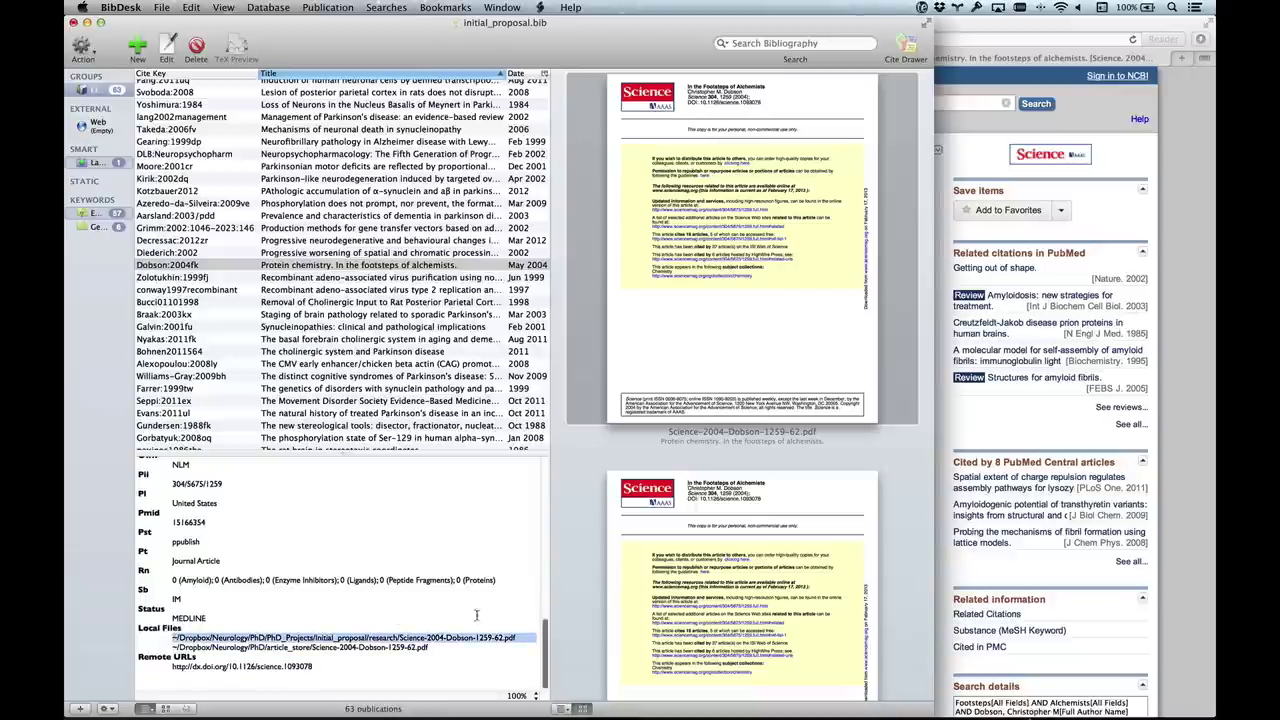
{"action": "left_click", "coordinate": [174, 648]}
{"action": "left_click_drag", "start_coordinate": [173, 648], "coordinate": [430, 647]}
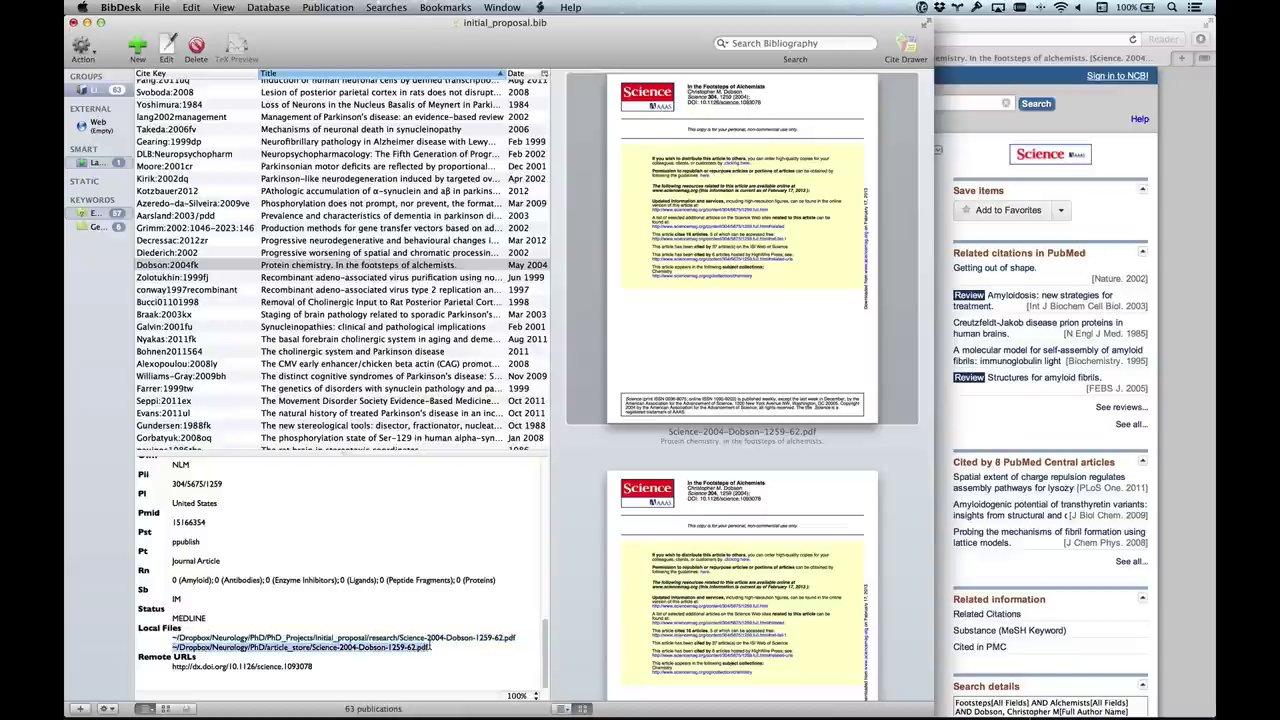
{"action": "left_click", "coordinate": [430, 647]}
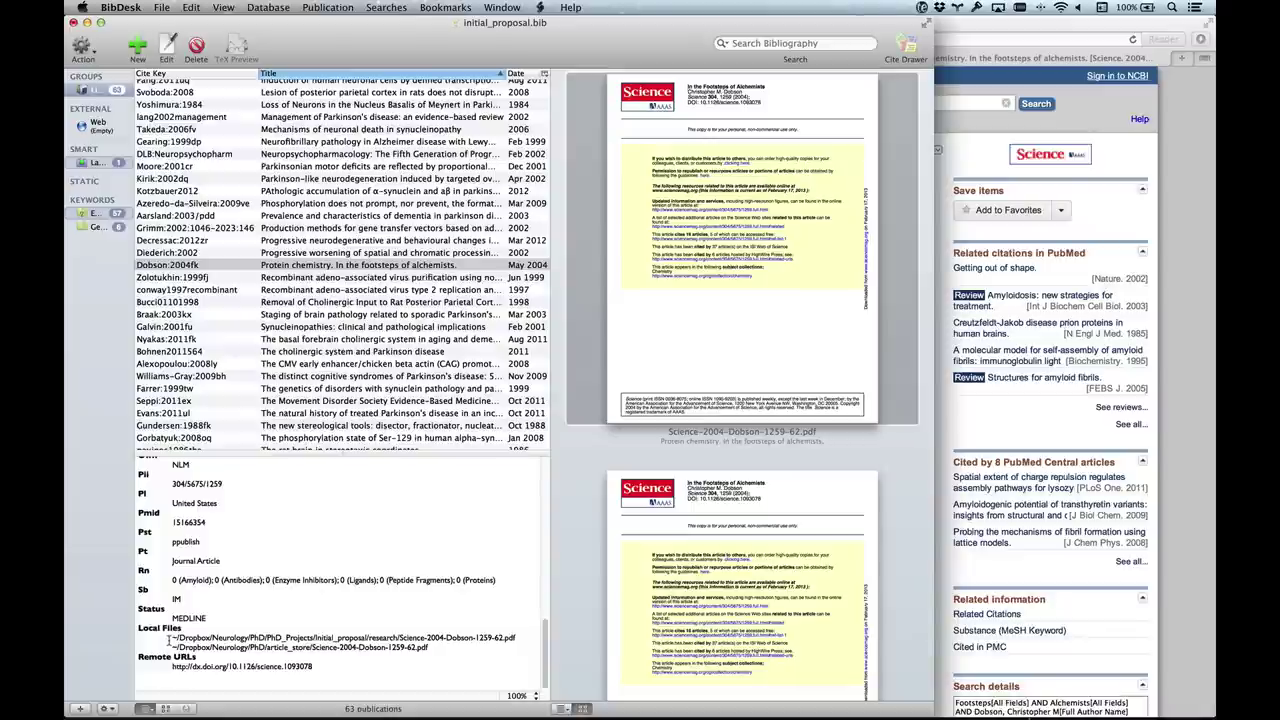
Remove the article_store copy of the PDF from the Protein chemistry entry's linked files
{"action": "left_click", "coordinate": [648, 519]}
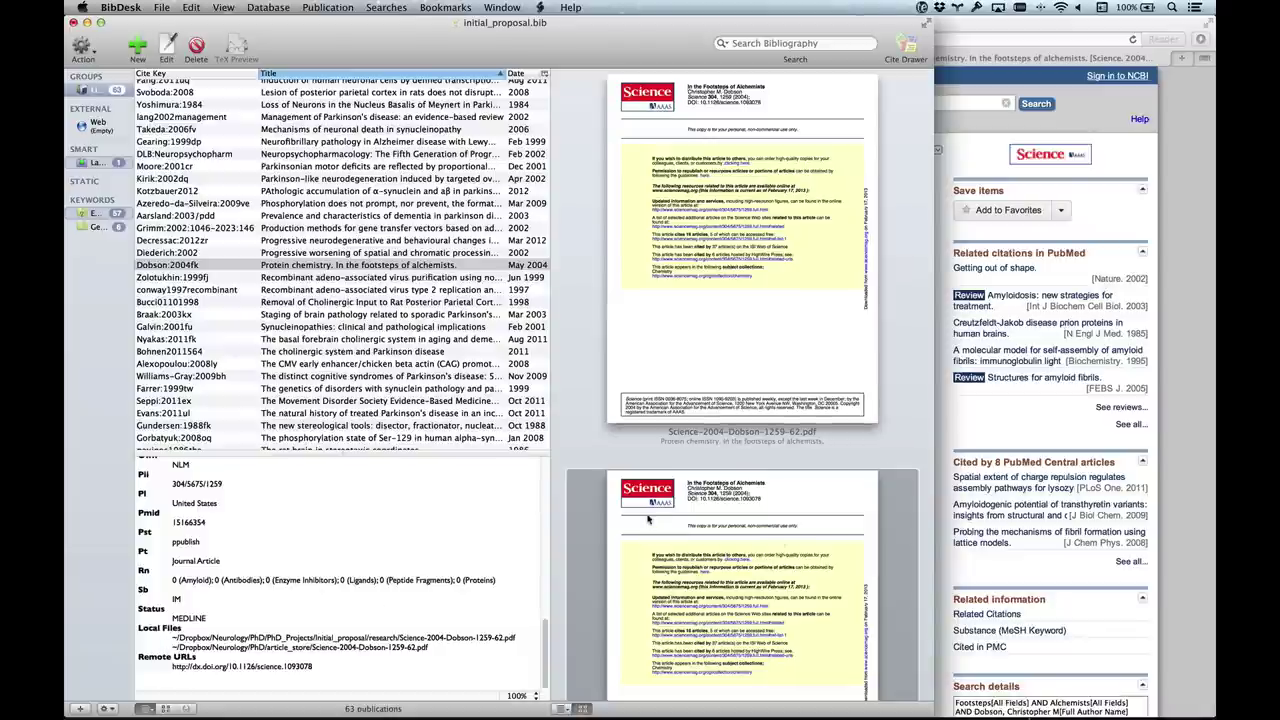
{"action": "left_click", "coordinate": [647, 280]}
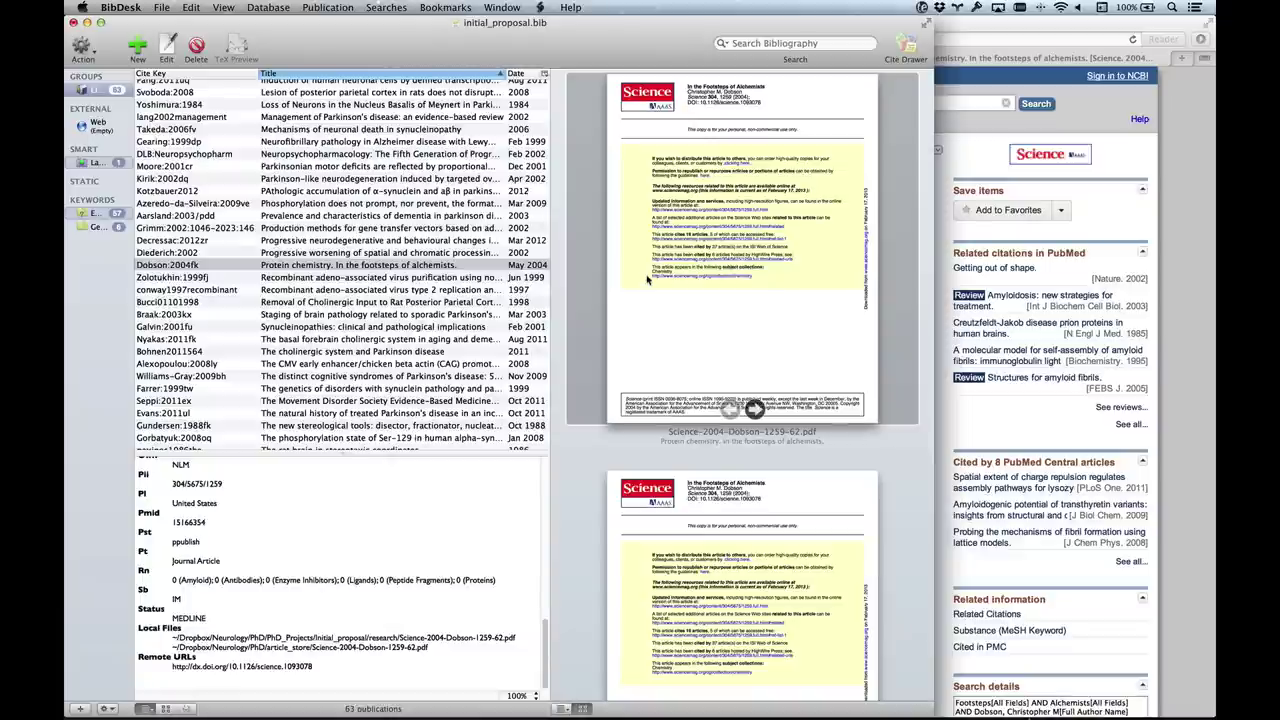
{"action": "left_click", "coordinate": [678, 528]}
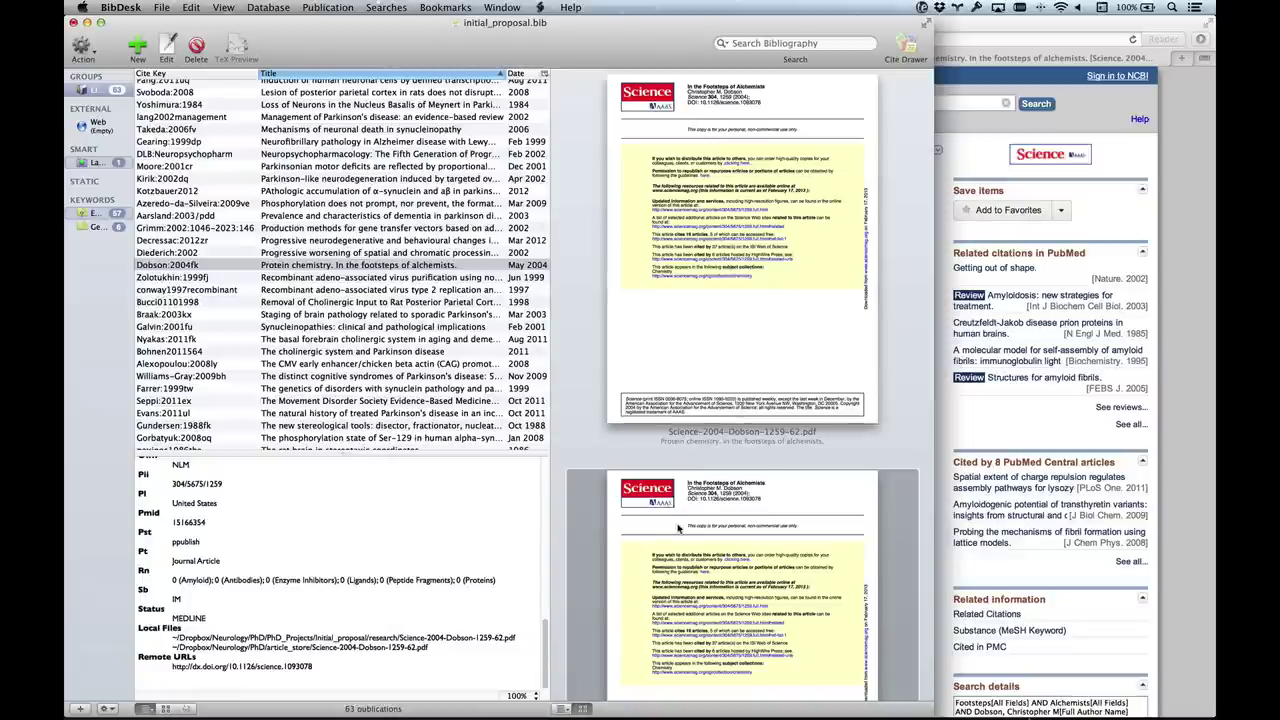
{"action": "key", "text": "Delete"}
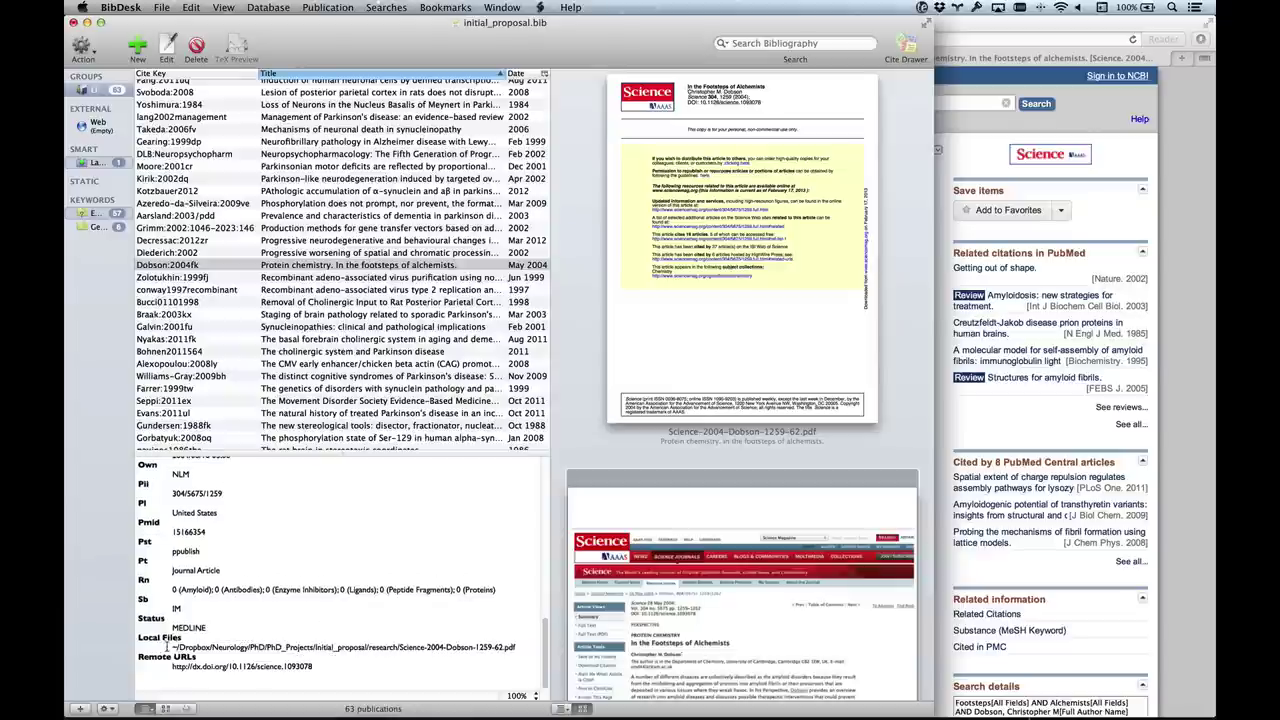
Check the entry's Local Files path, and open the linked research folder PDF in Preview and close it
{"action": "left_click_drag", "start_coordinate": [172, 648], "coordinate": [520, 643]}
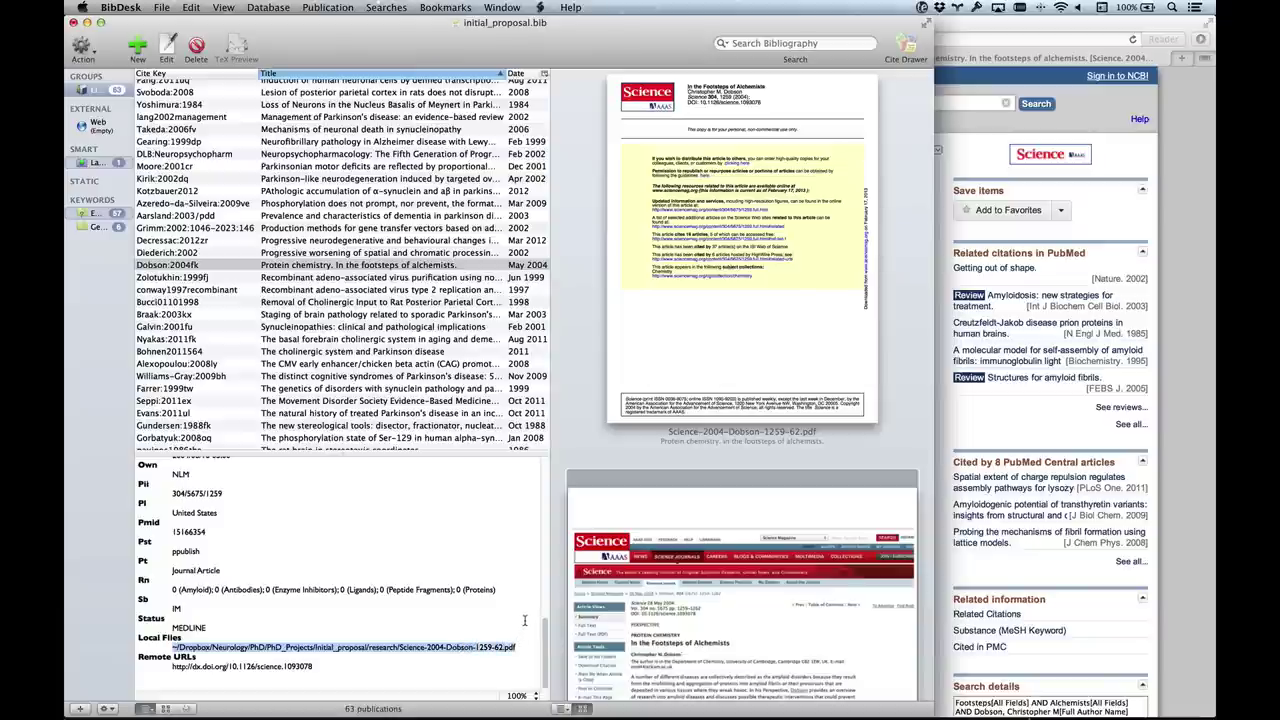
{"action": "double_click", "coordinate": [801, 207]}
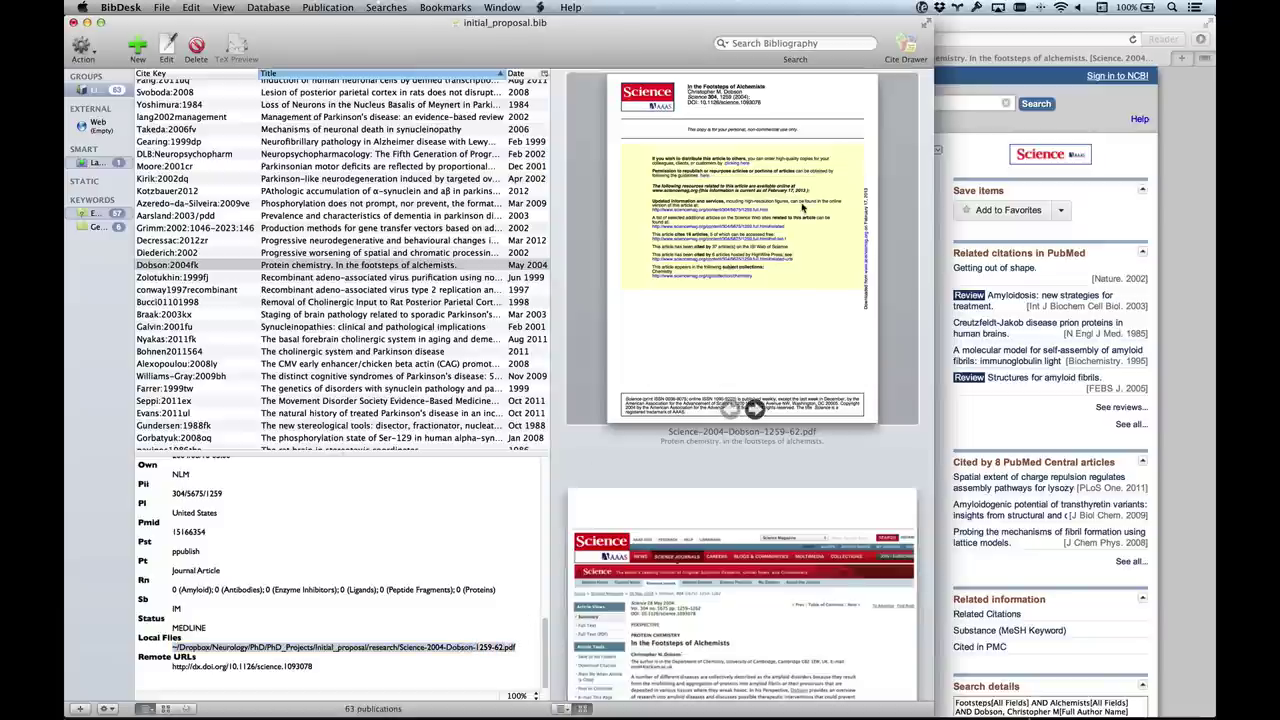
{"action": "scroll", "coordinate": [397, 329], "scroll_direction": "down", "scroll_amount": 10}
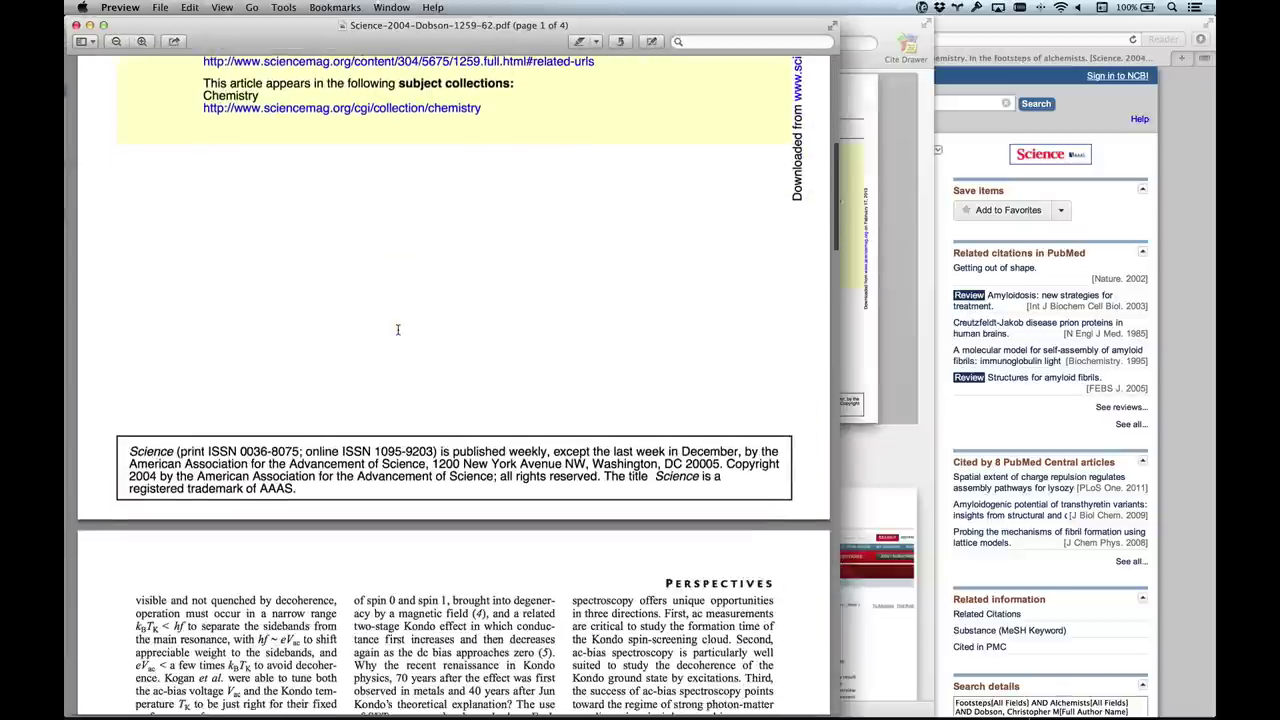
{"action": "left_click", "coordinate": [76, 25]}
Copy the Protein chemistry entry as a formatted reference using the RefTemplate template
{"action": "right_click", "coordinate": [290, 266]}
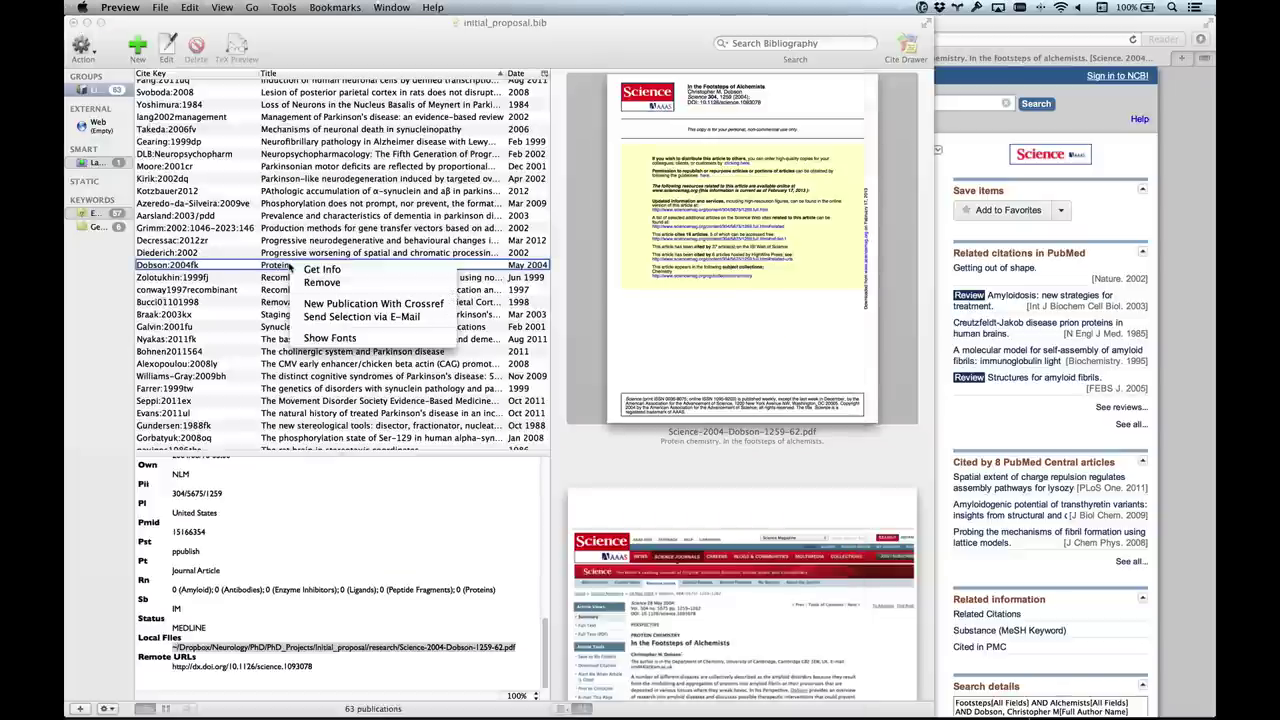
{"action": "left_click", "coordinate": [270, 266]}
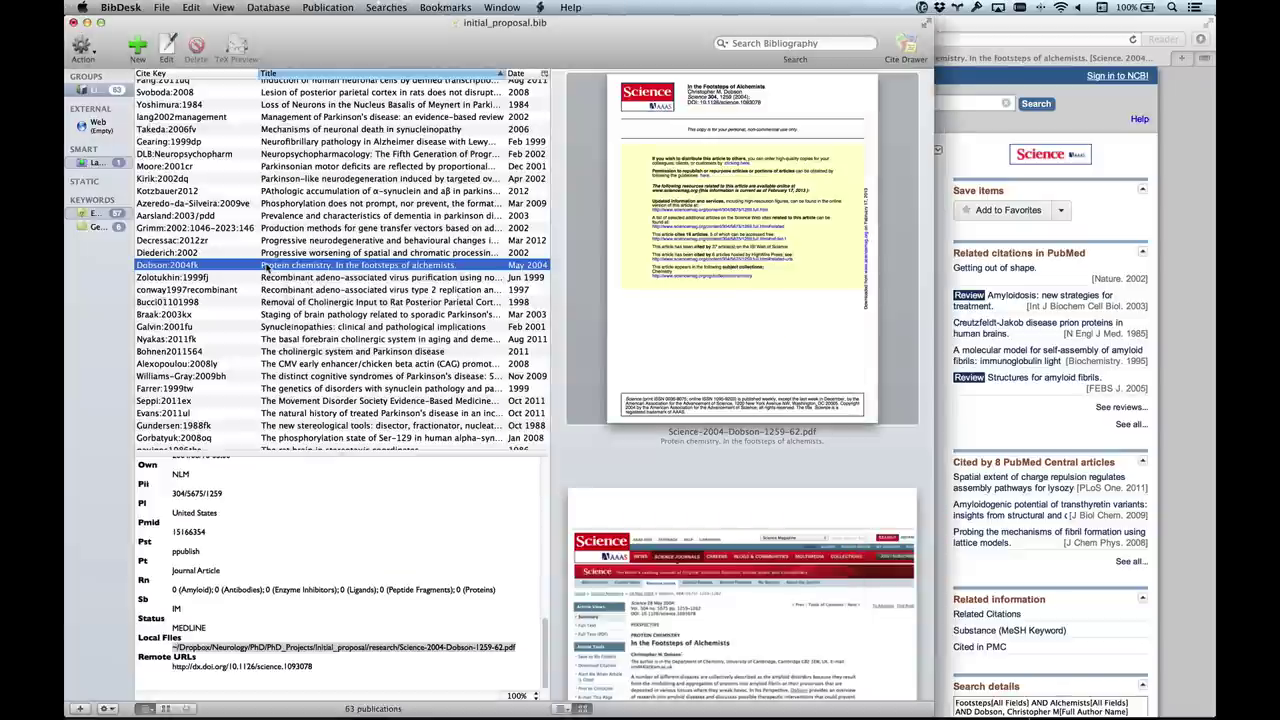
{"action": "right_click", "coordinate": [267, 266]}
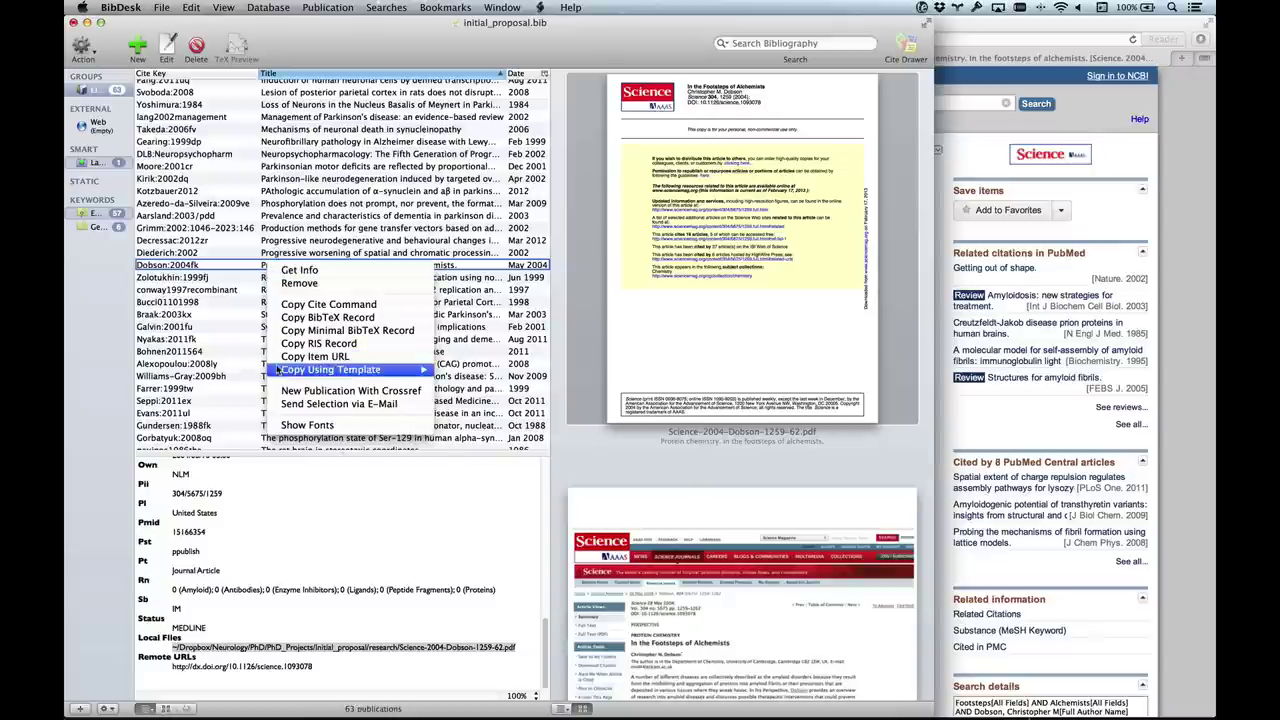
{"action": "mouse_move", "coordinate": [279, 370]}
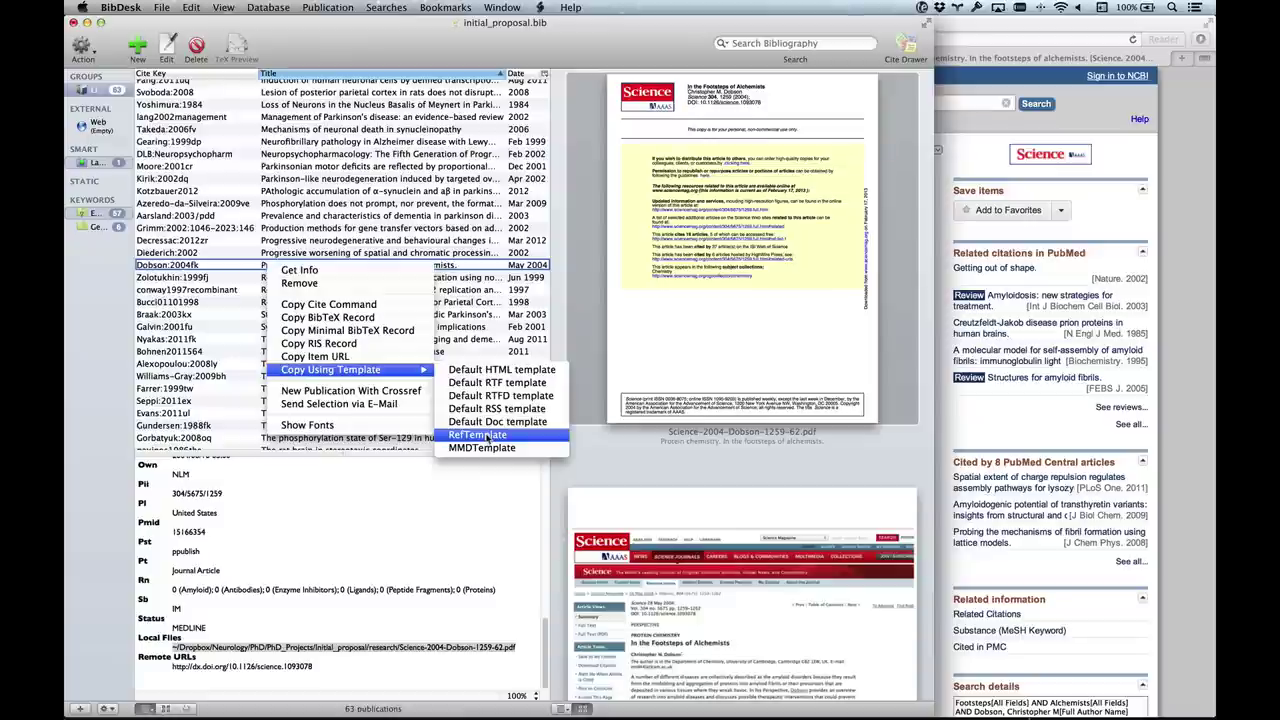
{"action": "left_click", "coordinate": [478, 437]}
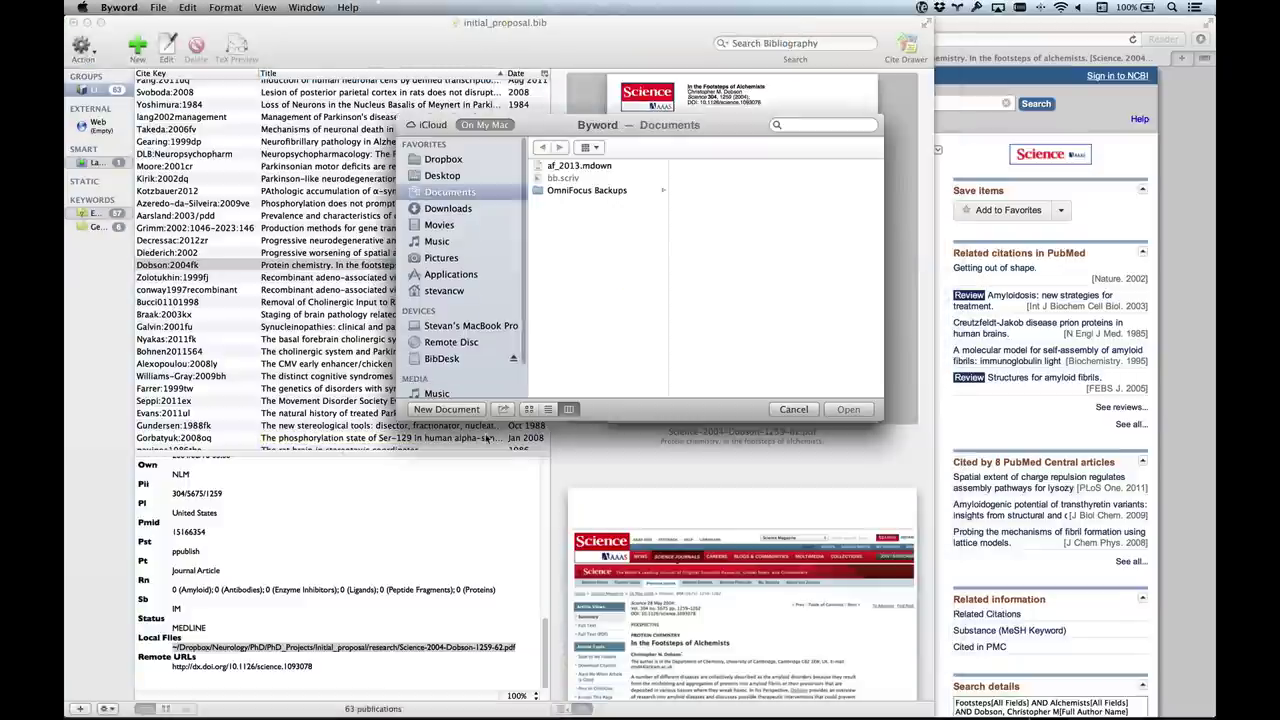
Create a new document in Byword, paste the formatted Protein chemistry reference and review its text
{"action": "left_click", "coordinate": [432, 409]}
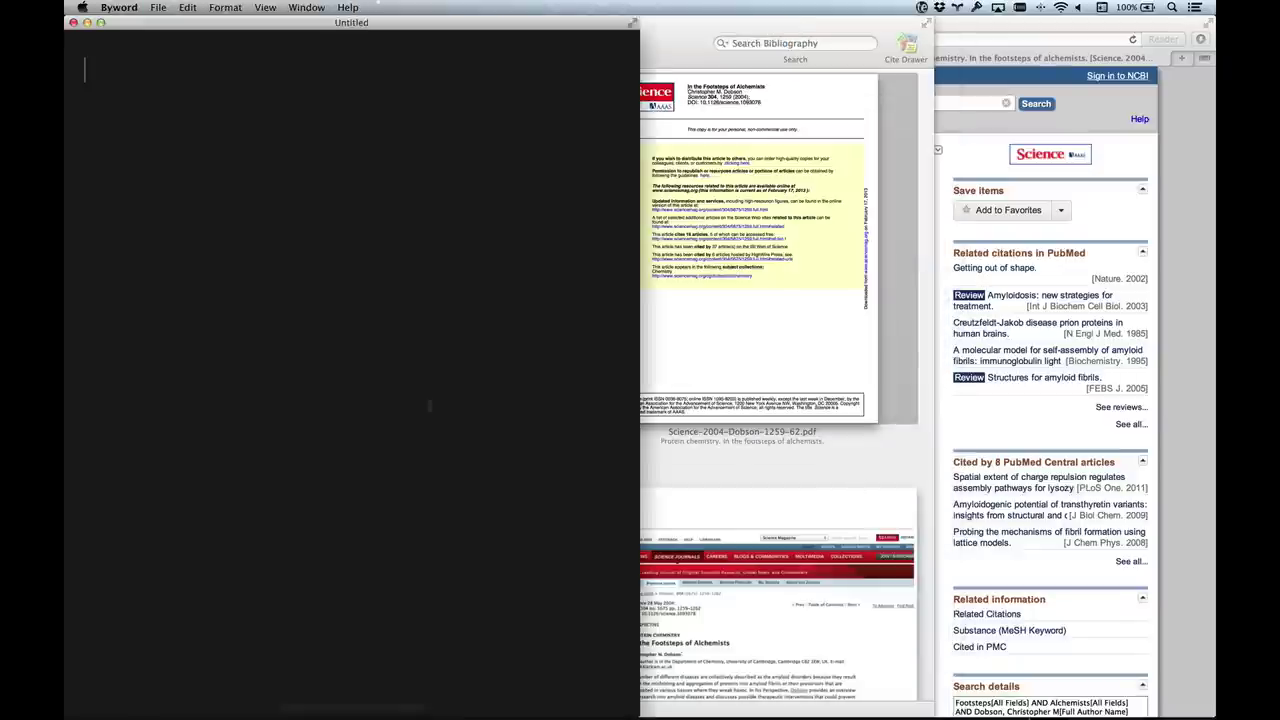
{"action": "type", "text": "Dobson, Christopher M, Protein chemistry. In the footsteps of alchemists., Science, Vol: 304, 2004, doi: http://dx.doi.org/10.1126/science.1093078"}
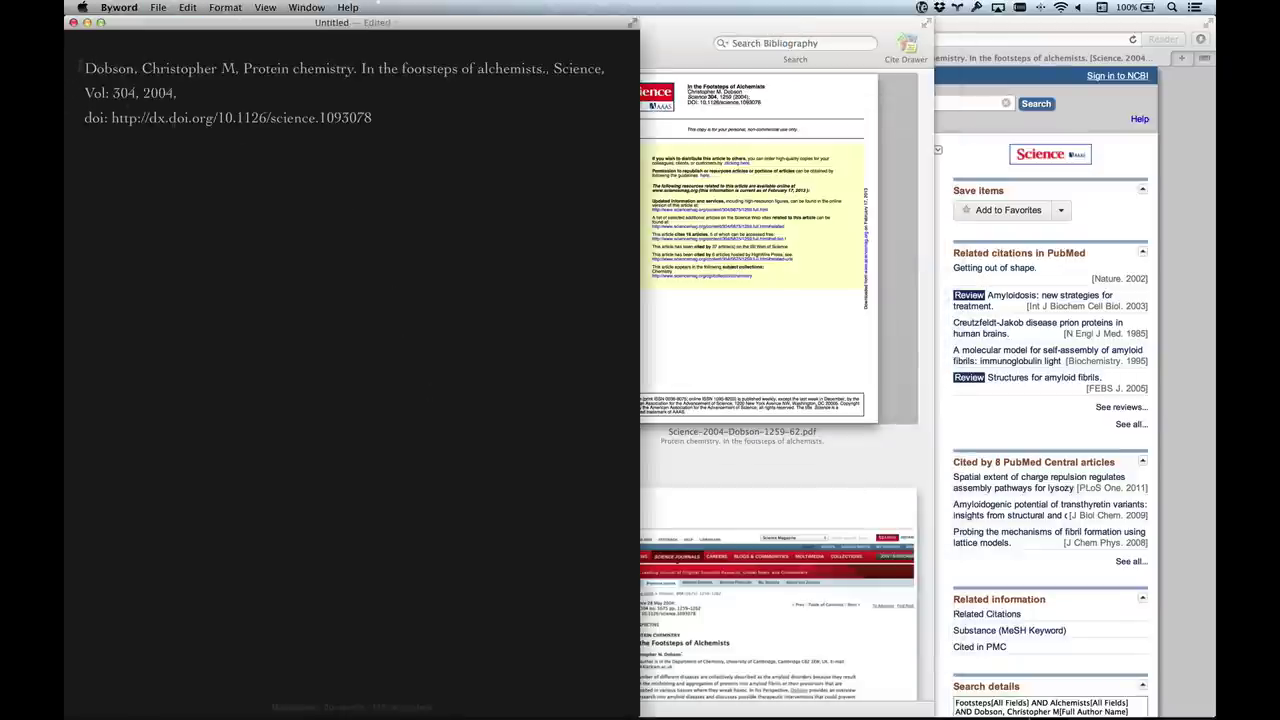
{"action": "left_click_drag", "start_coordinate": [134, 68], "coordinate": [552, 68]}
{"action": "left_click", "coordinate": [152, 104]}
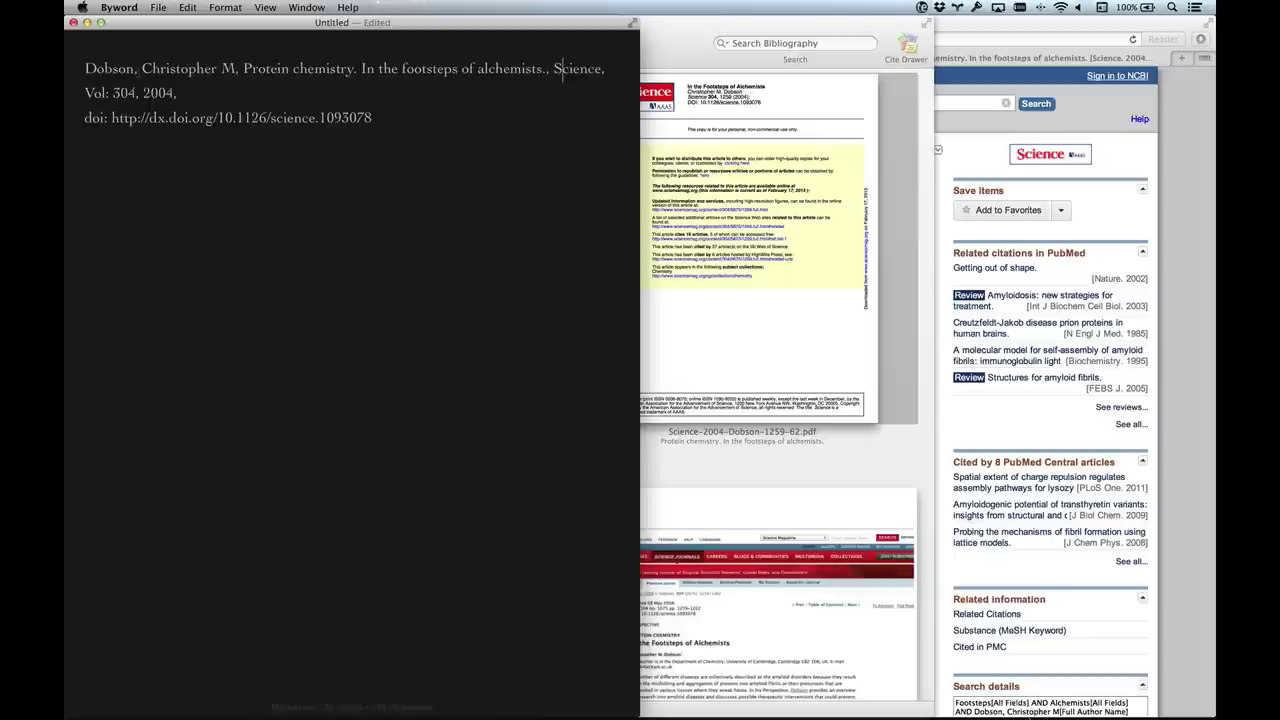